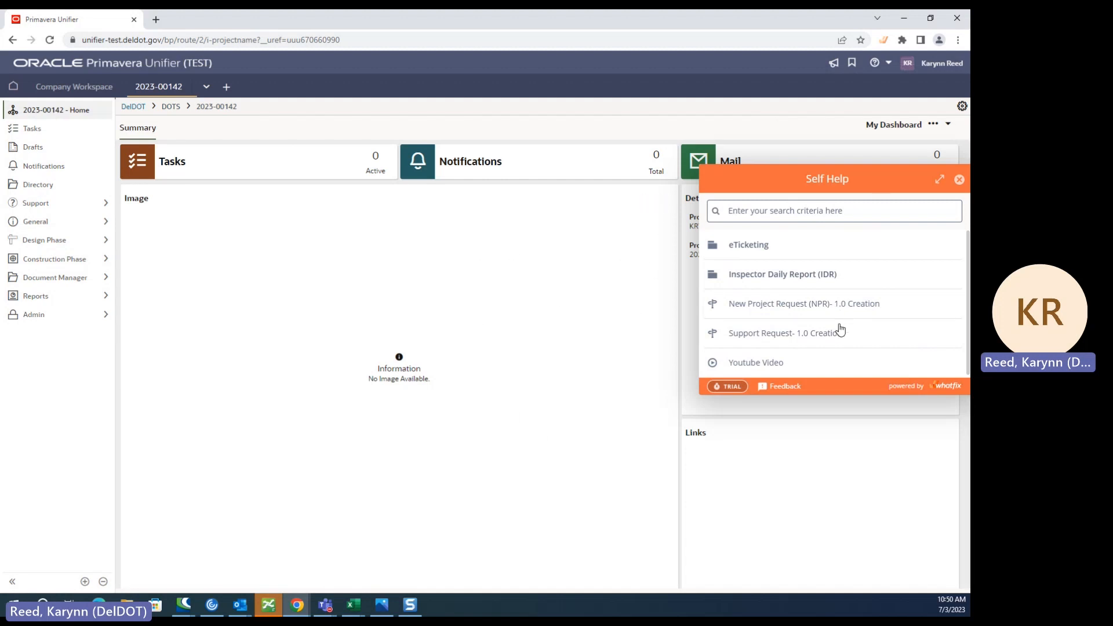
# - Close the Self Help window, open recent project 2023-00142 in a new tab and show its Project Vendors log
pyautogui.click(960, 180)
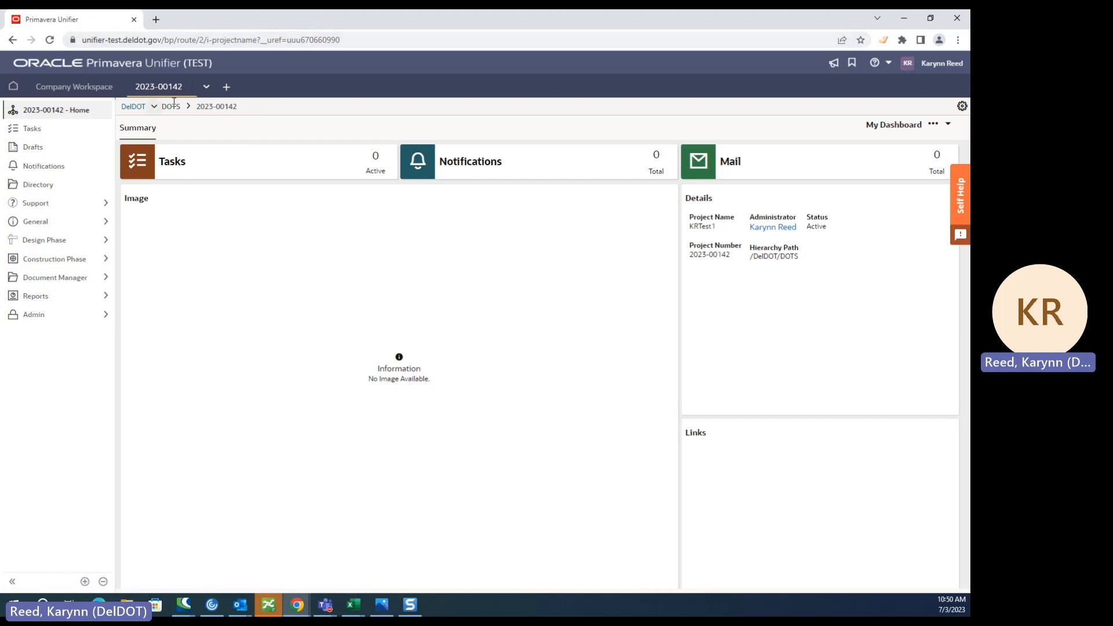
pyautogui.click(227, 88)
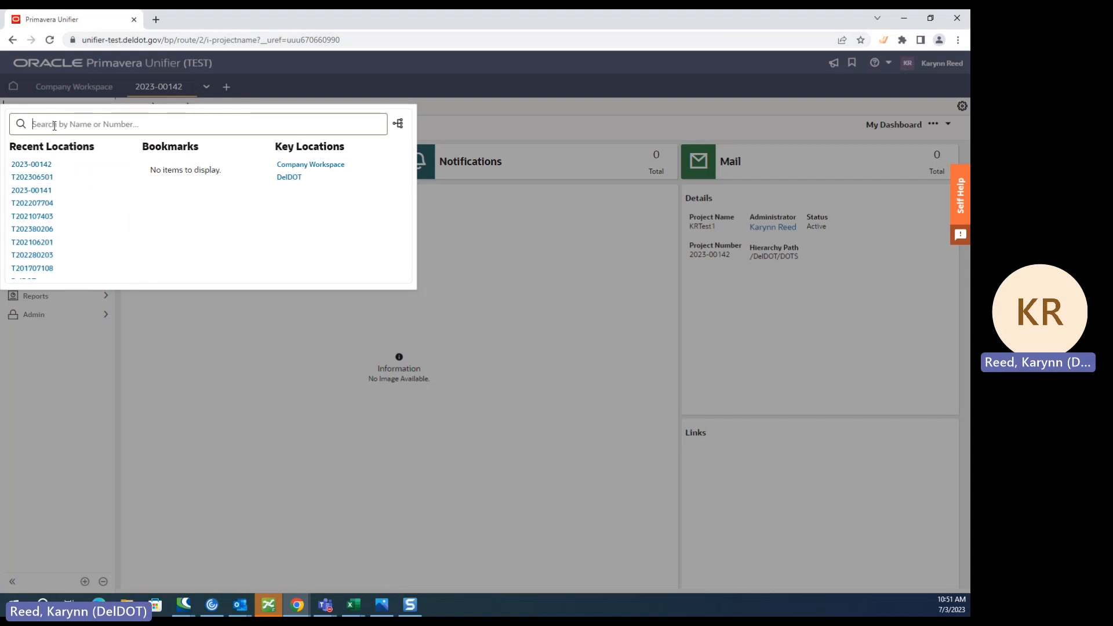
pyautogui.click(32, 164)
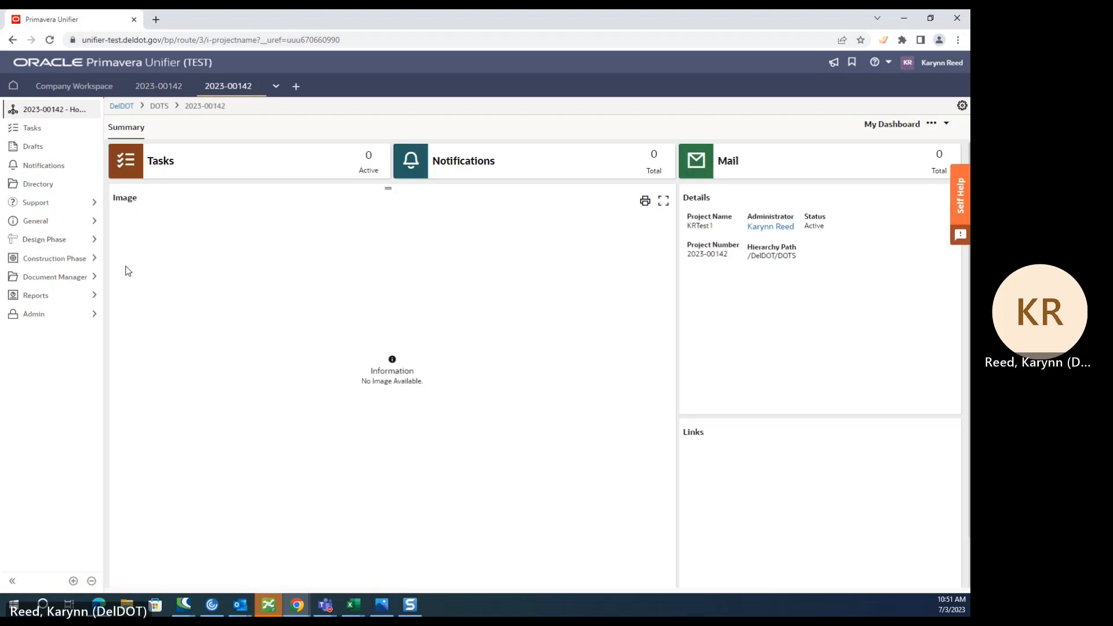
pyautogui.click(74, 224)
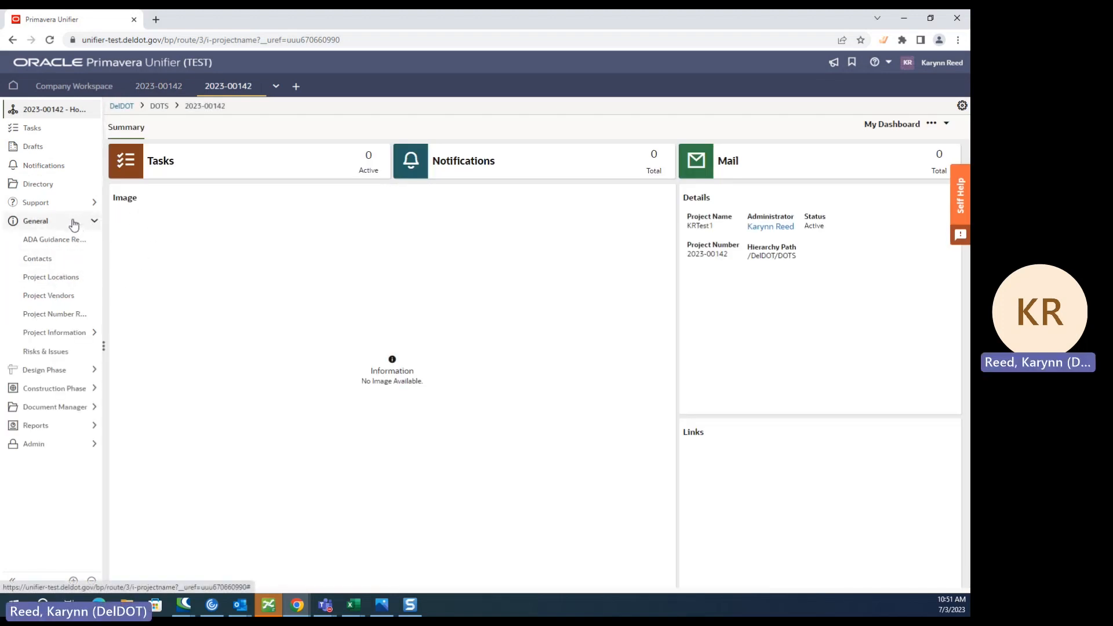
pyautogui.click(48, 297)
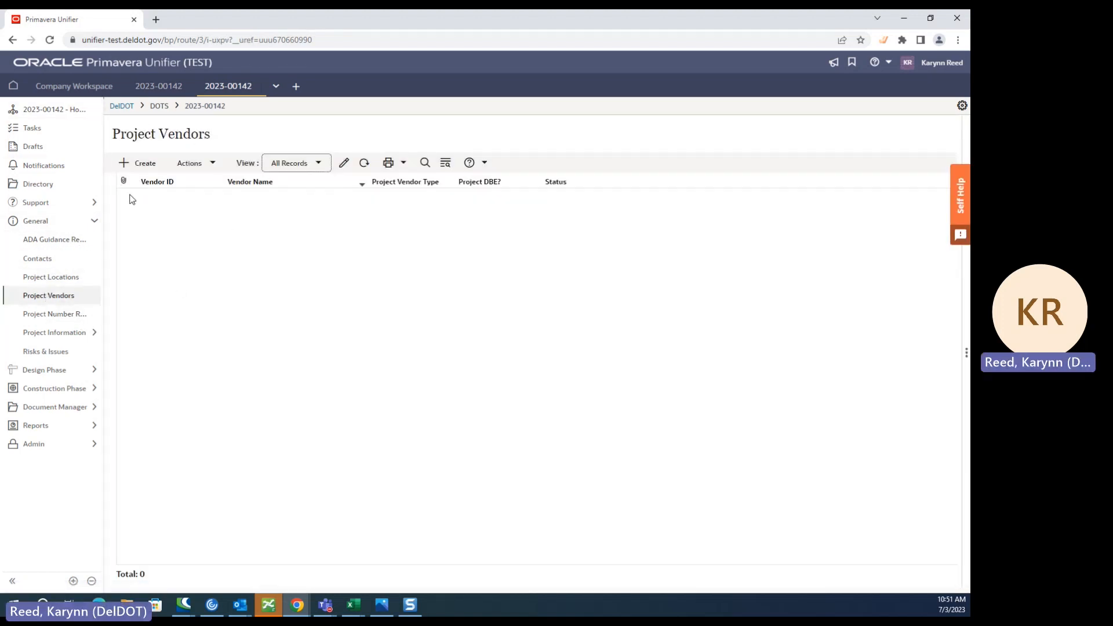
# - Start a new project vendor record with DelDOT as the vendor and Owner as the project vendor type
pyautogui.click(137, 163)
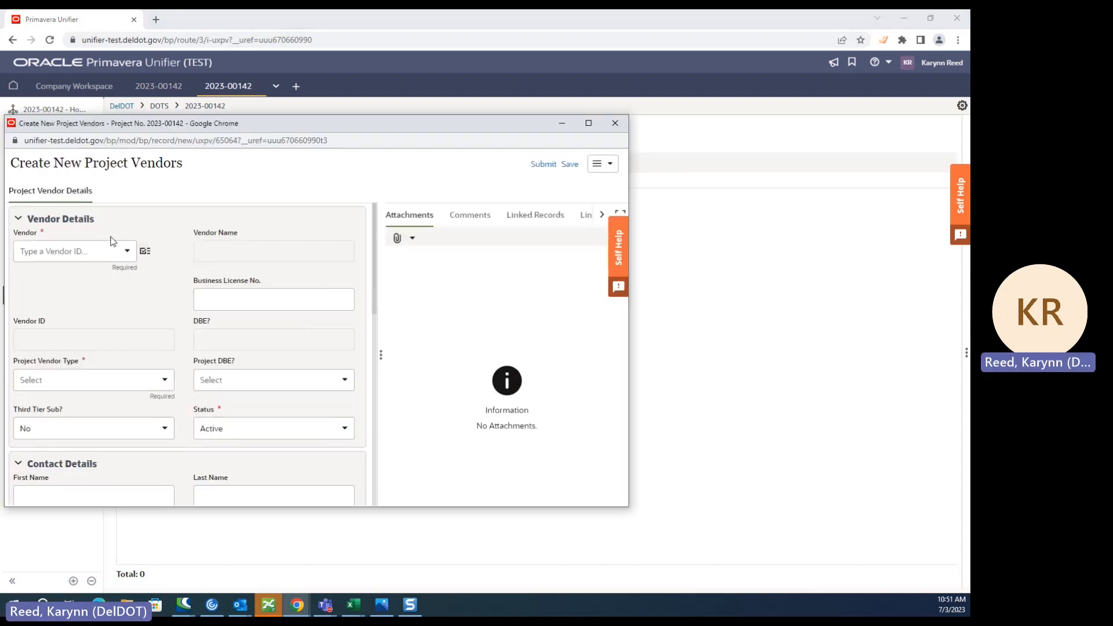
pyautogui.click(70, 250)
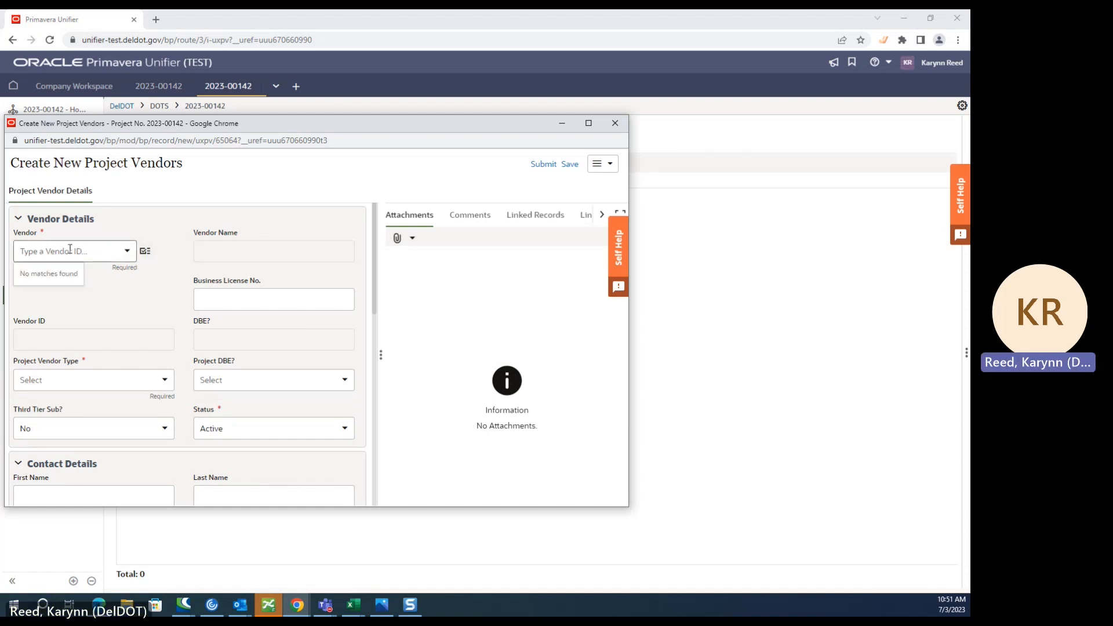
pyautogui.write('Del')
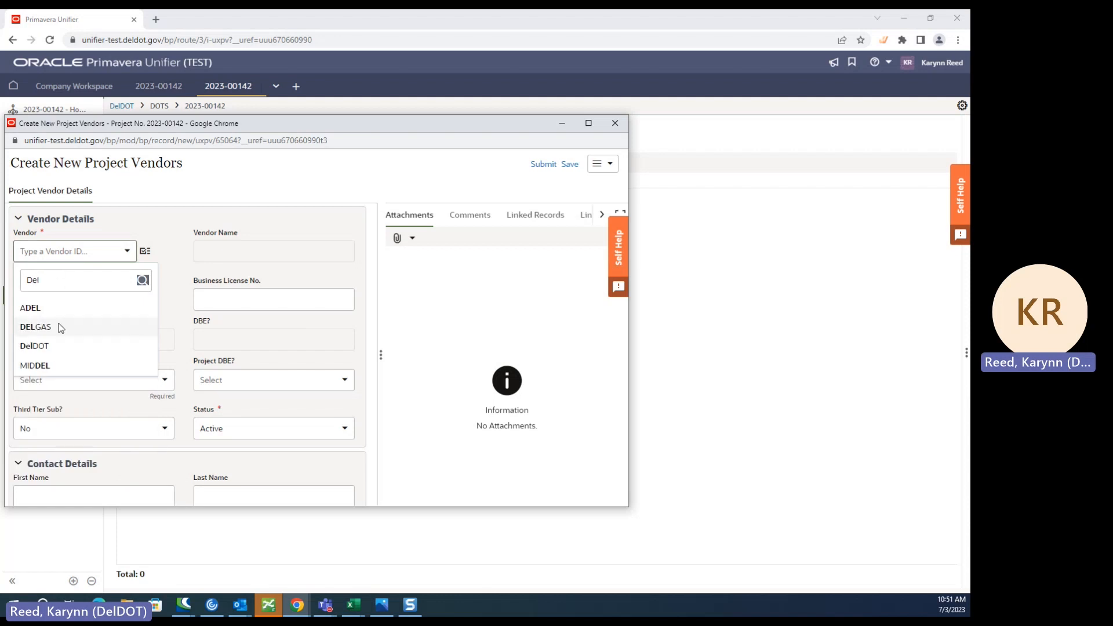
pyautogui.click(34, 346)
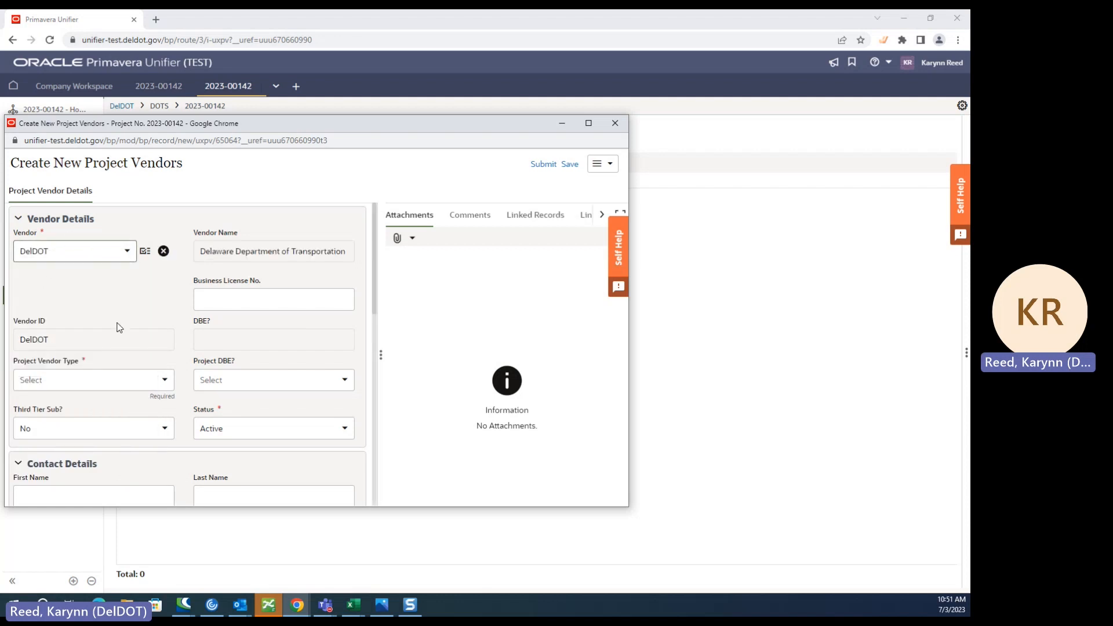
pyautogui.click(80, 382)
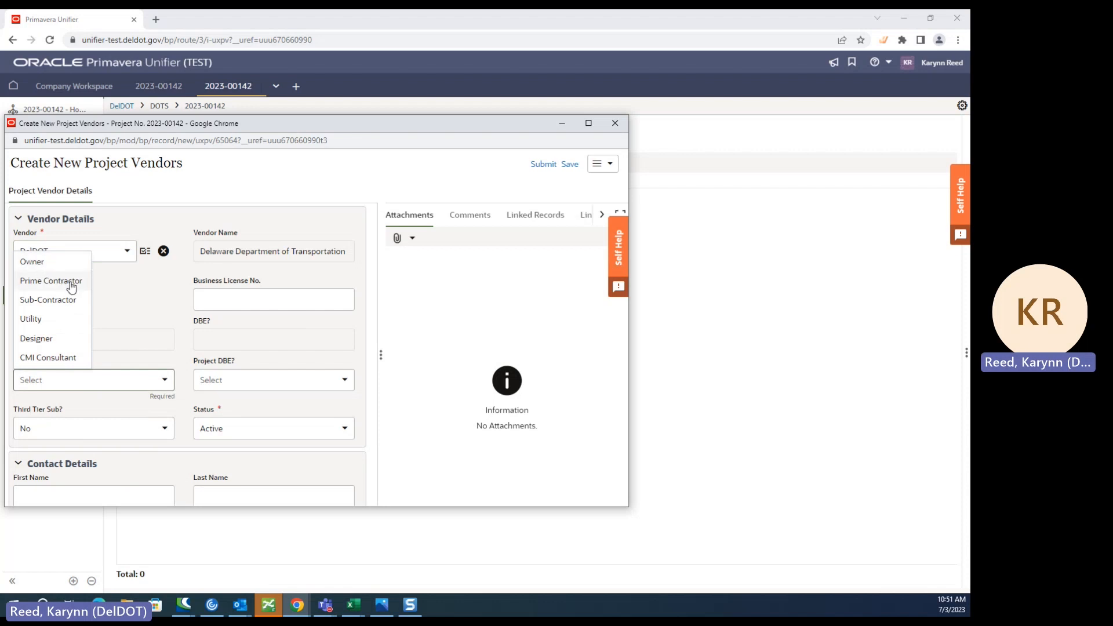
pyautogui.click(42, 269)
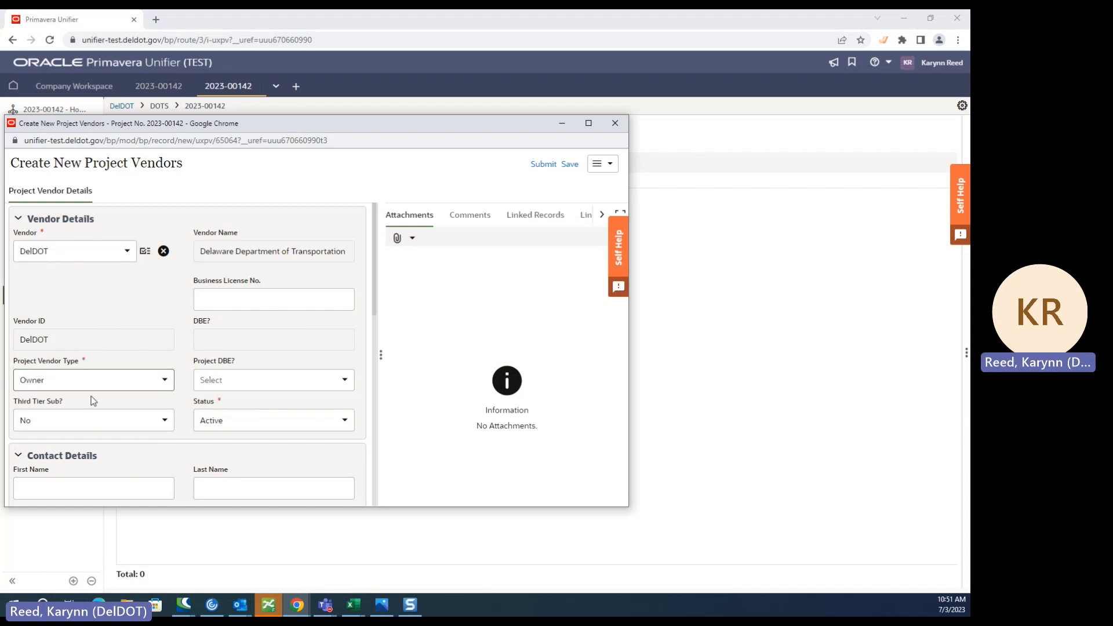
# - Fill in the DelDOT vendor record's required street address, city and zip code
pyautogui.scroll(-2, 172, 364)
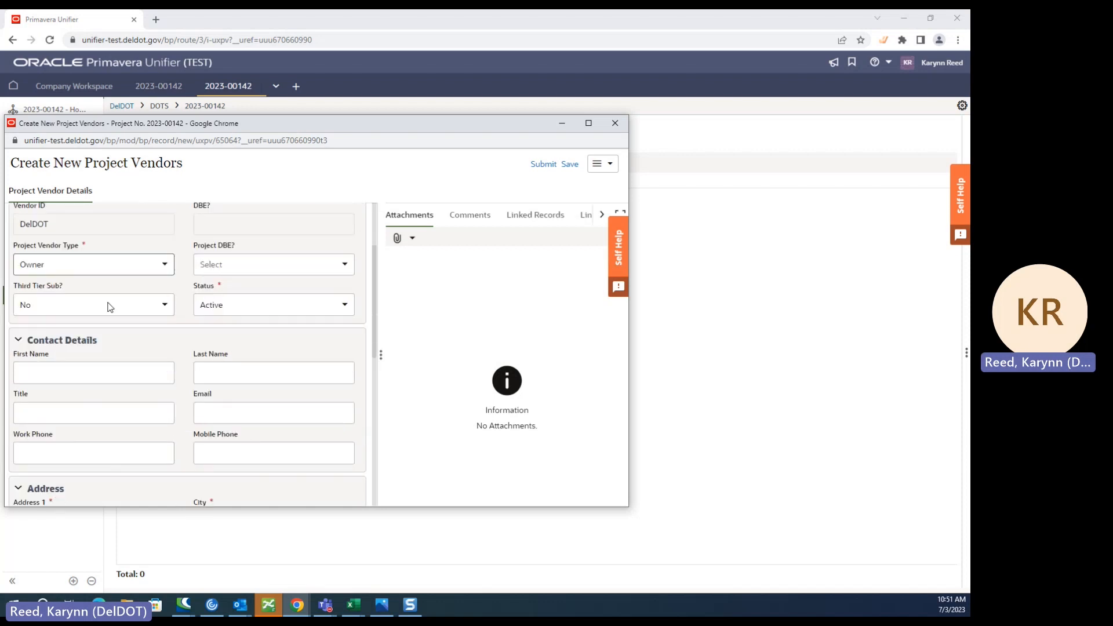
pyautogui.scroll(-2, 75, 416)
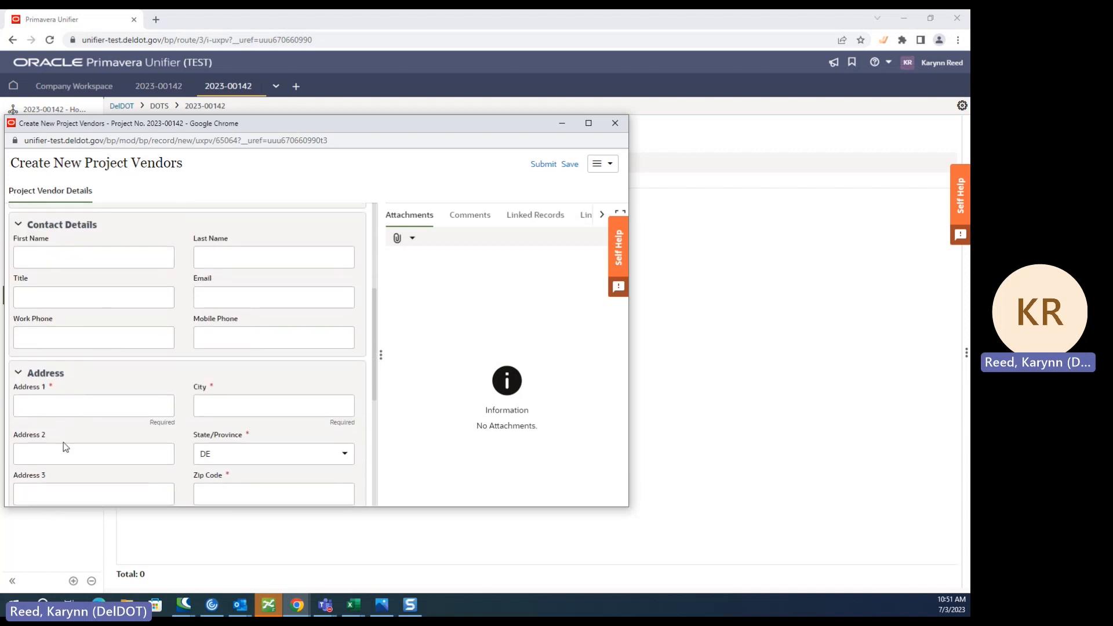
pyautogui.click(99, 405)
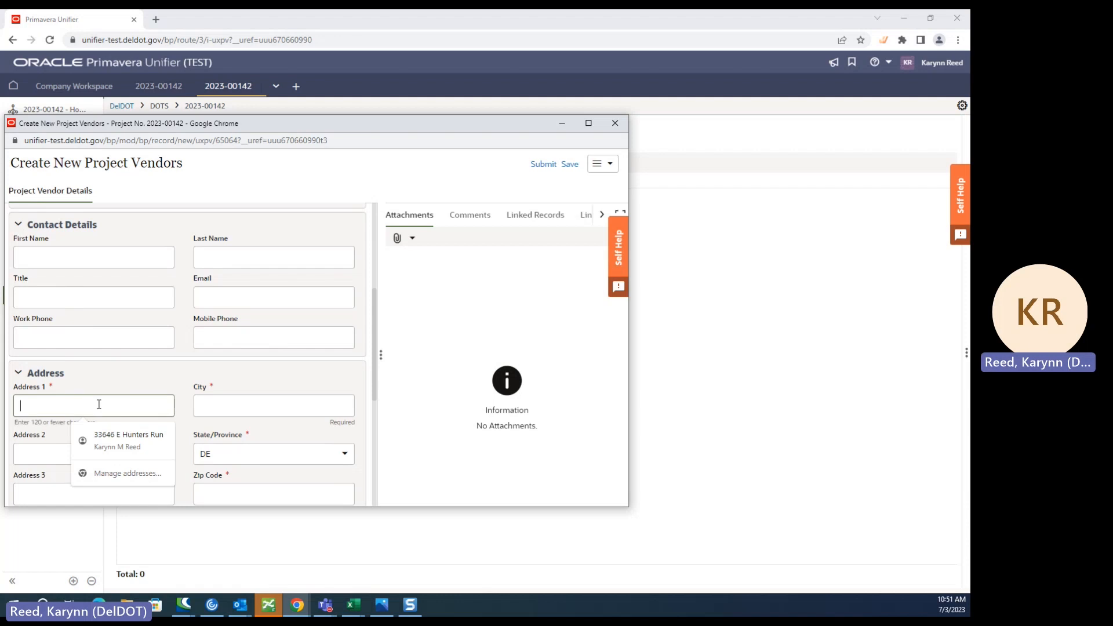
pyautogui.write('800 S Bay Road')
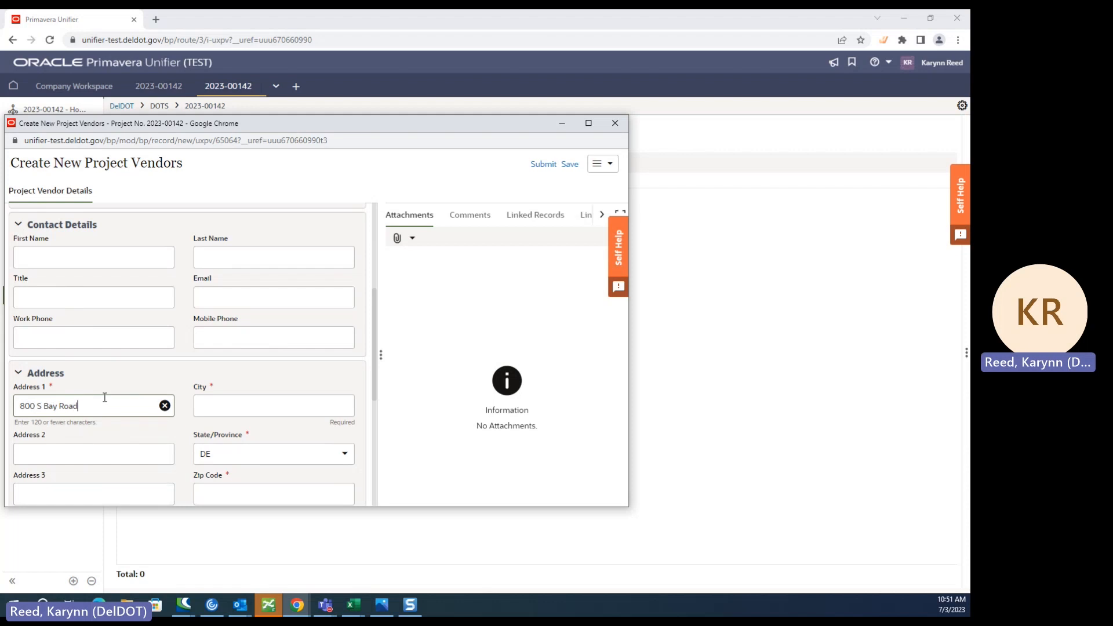
pyautogui.click(219, 405)
pyautogui.write('Dover')
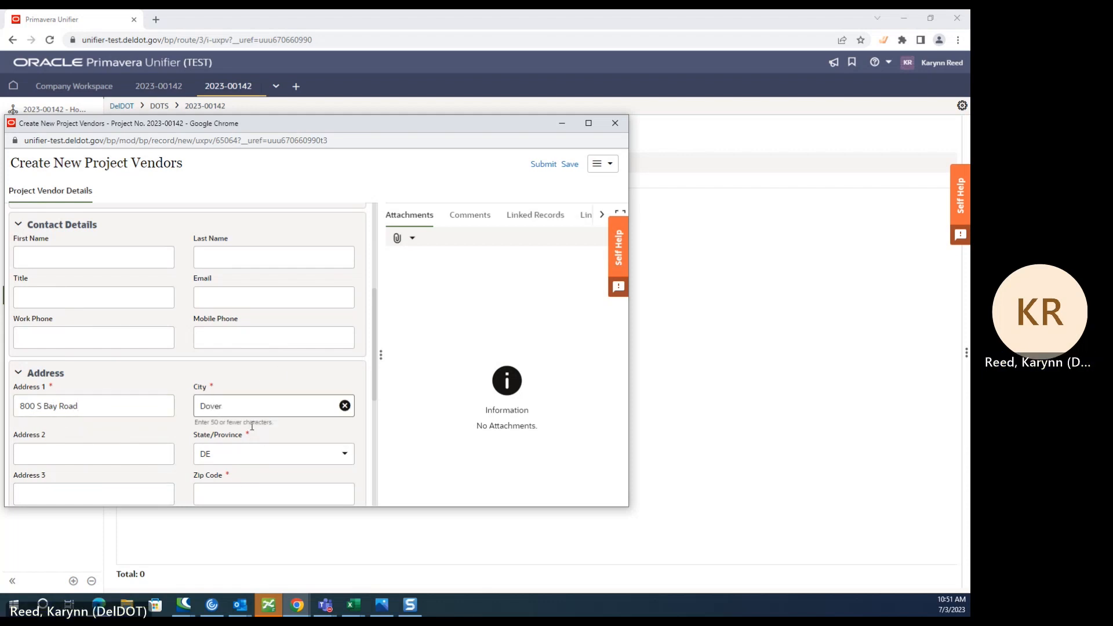
pyautogui.scroll(-2, 220, 383)
pyautogui.click(234, 376)
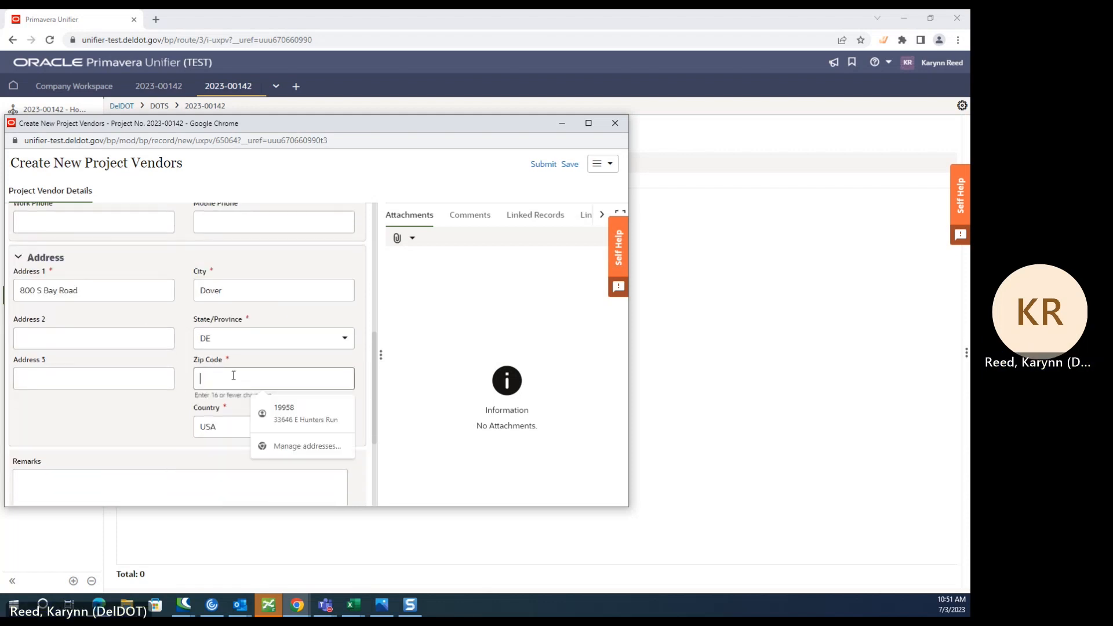
pyautogui.write('1900')
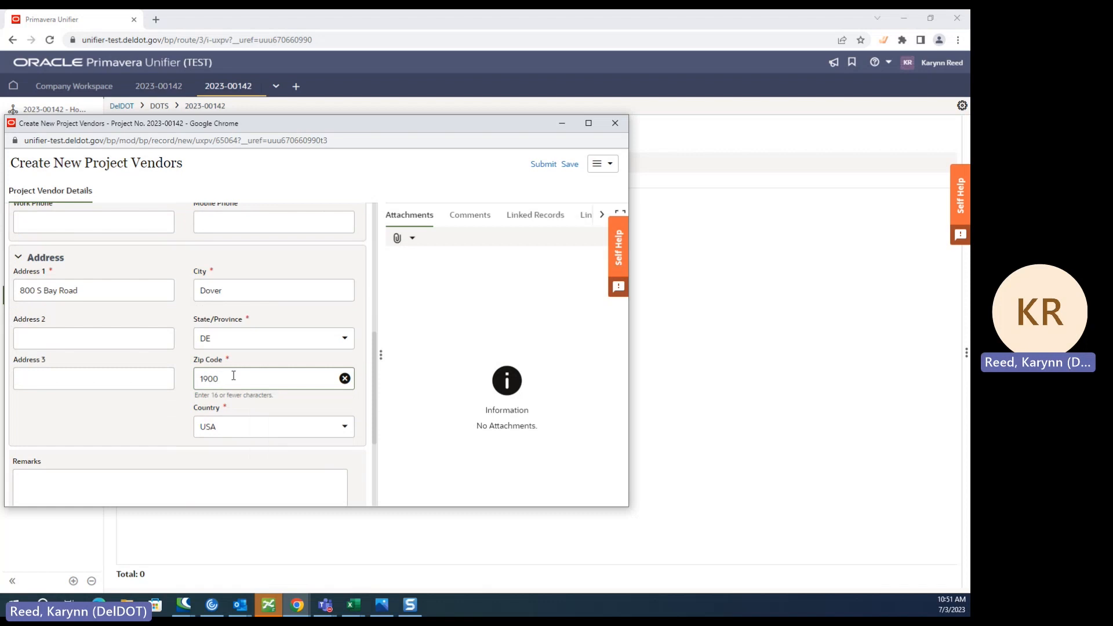
pyautogui.press('BackSpace')
pyautogui.write('901')
# - Review the vendor record's details, its options for adding attachments and its comments area
pyautogui.scroll(10, 276, 335)
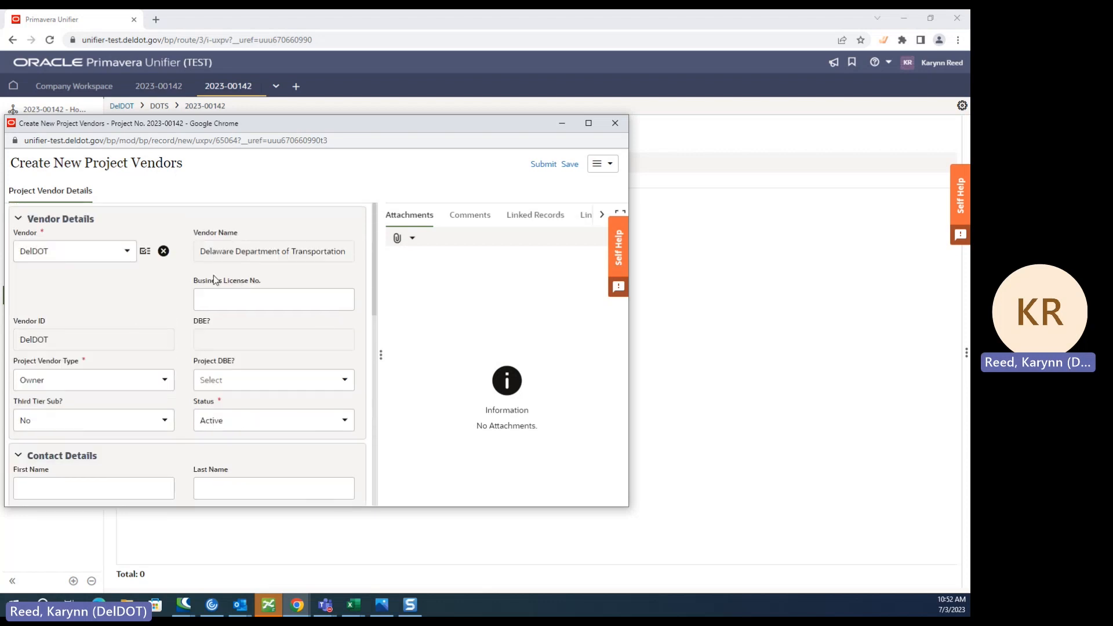
pyautogui.scroll(-5, 203, 346)
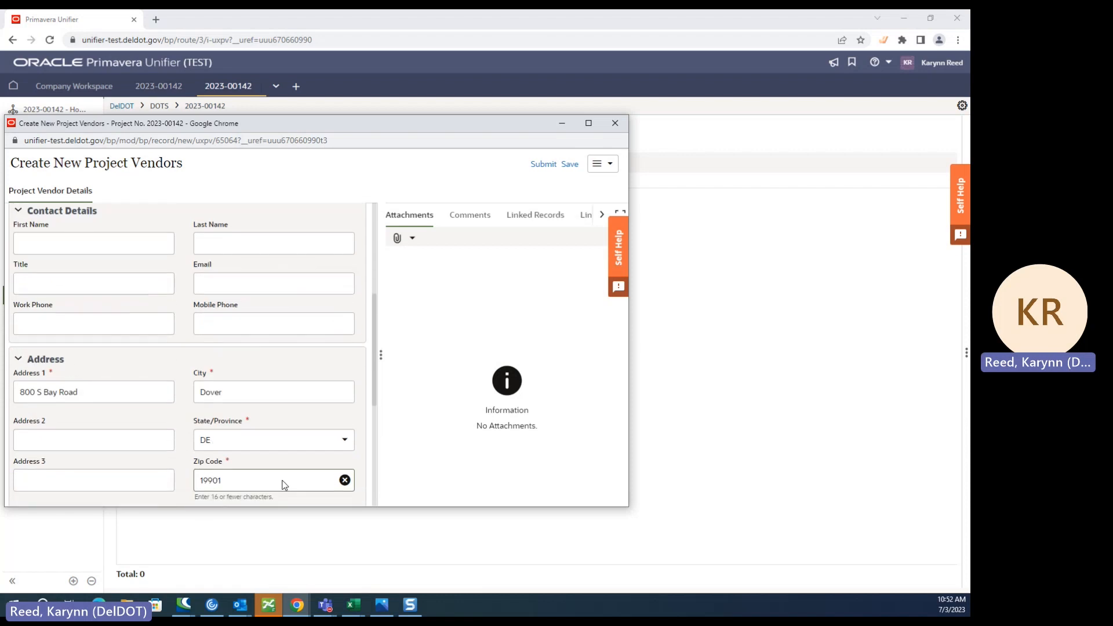
pyautogui.scroll(5, 160, 325)
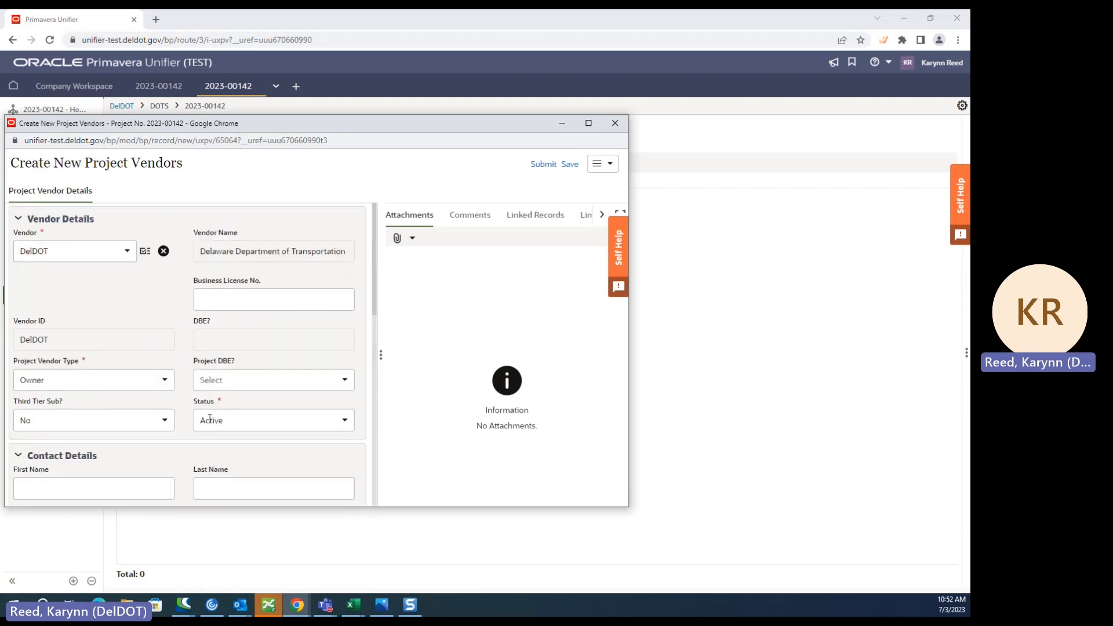
pyautogui.scroll(-5, 168, 483)
pyautogui.scroll(5, 203, 325)
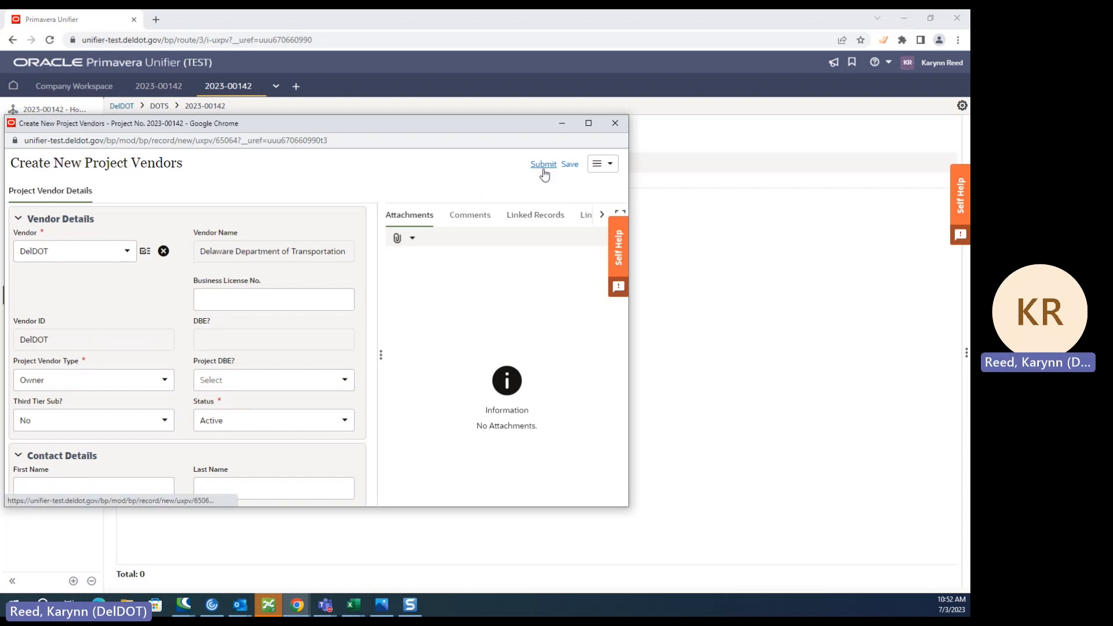
pyautogui.click(400, 239)
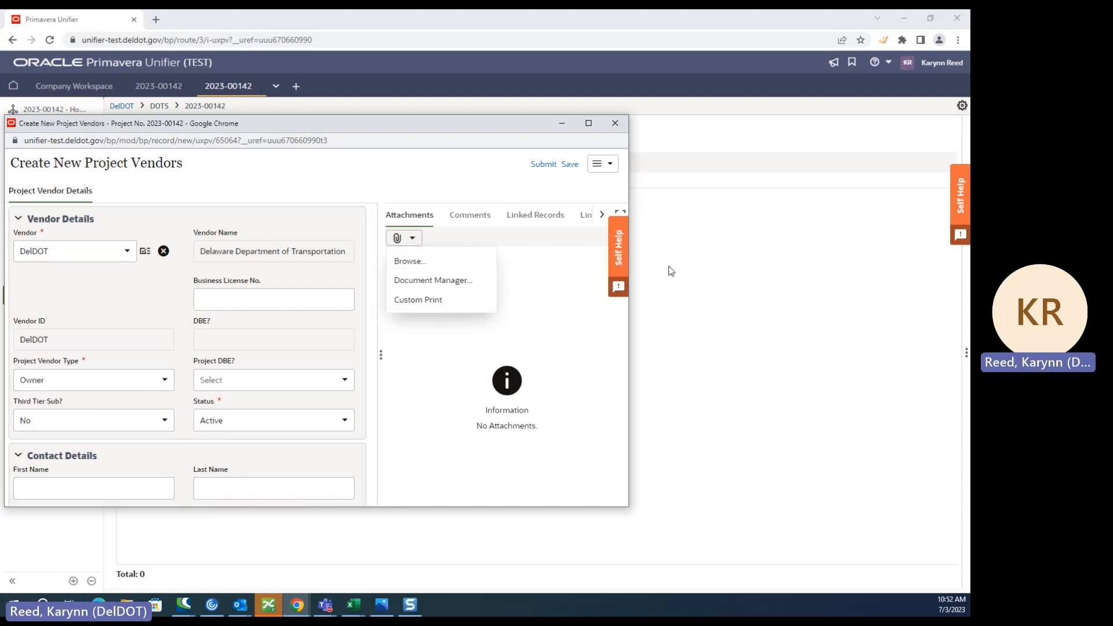
pyautogui.click(434, 358)
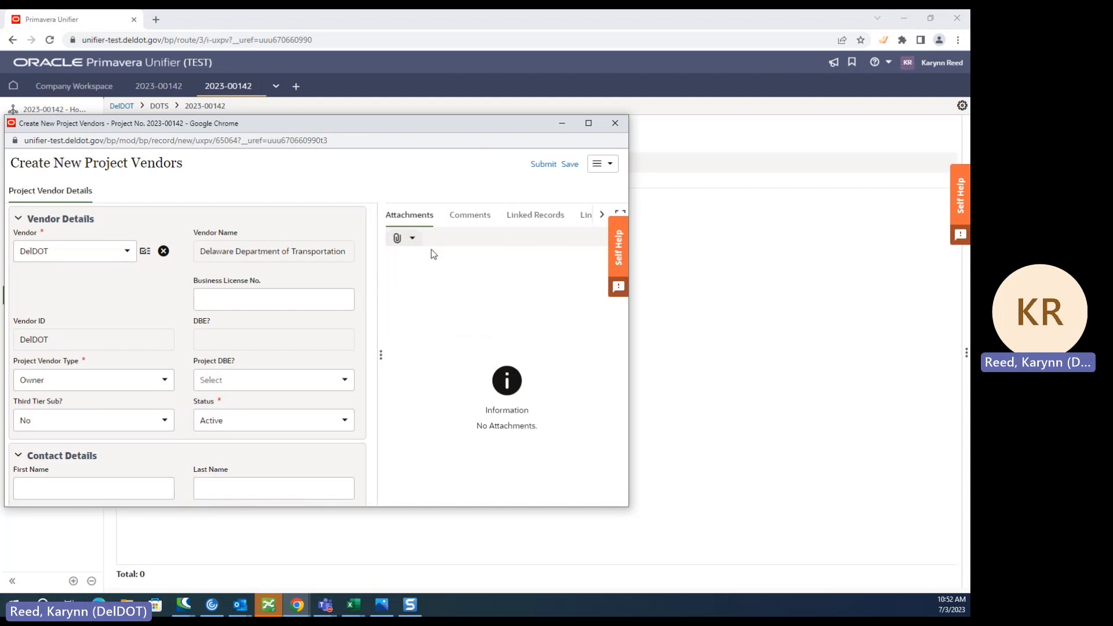
pyautogui.click(482, 217)
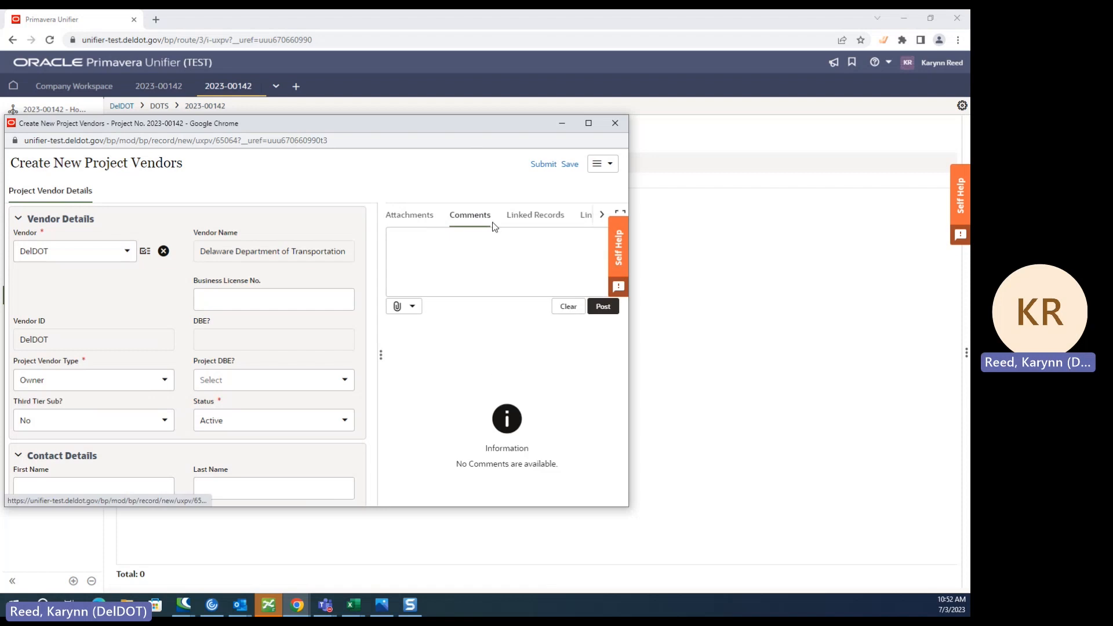
pyautogui.click(411, 216)
# - Submit the DelDOT project vendor record and confirm the submission
pyautogui.click(544, 166)
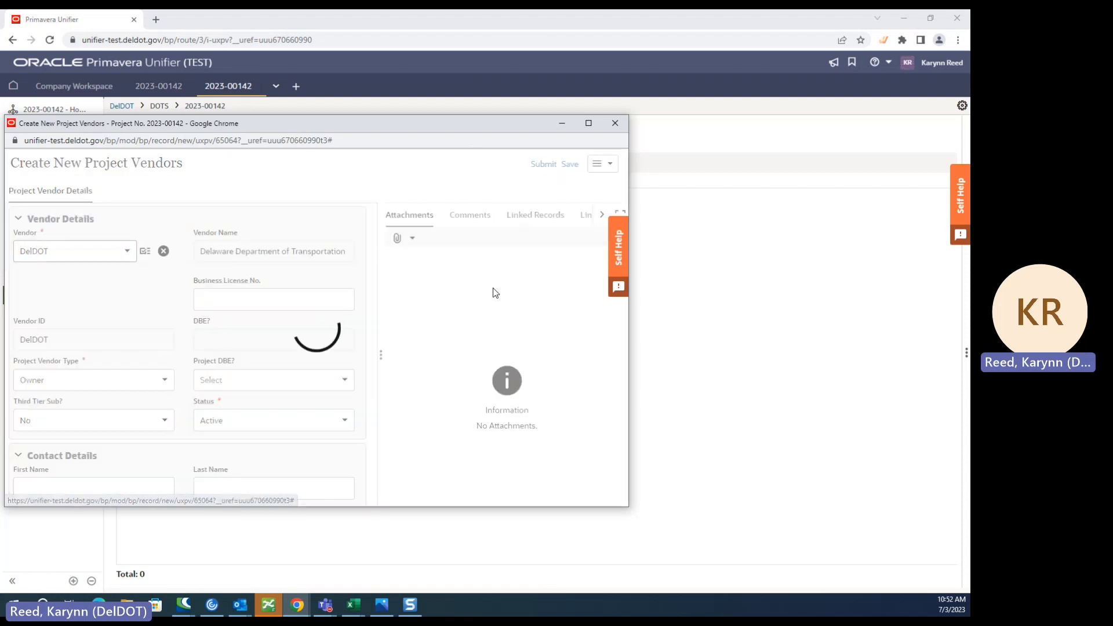
pyautogui.click(400, 363)
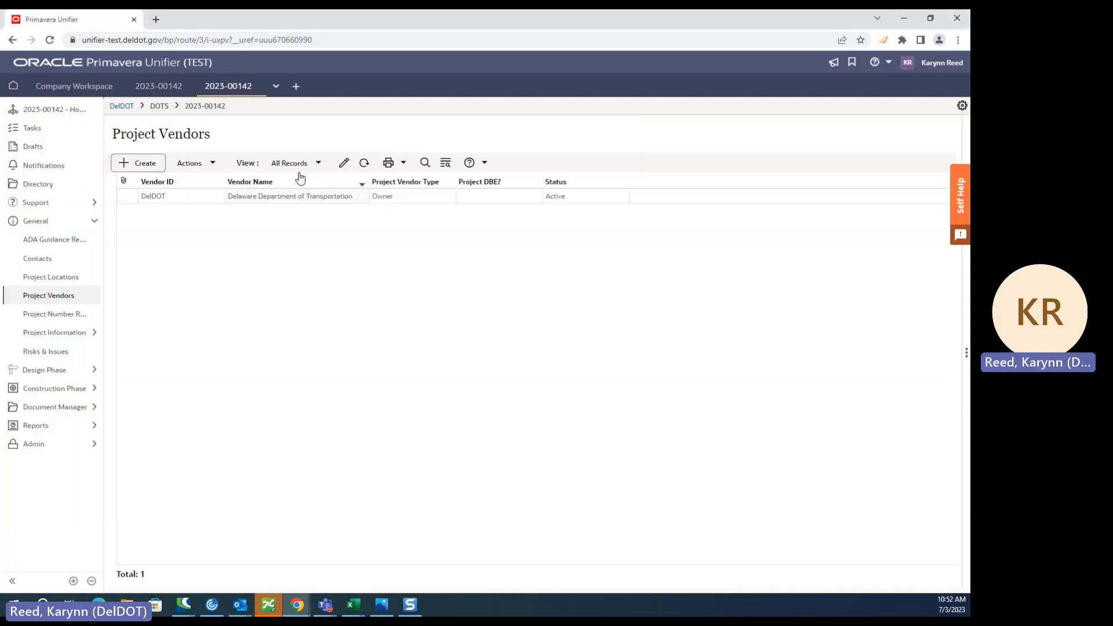
# - Start another project vendor record with ADEL as the vendor and Prime Contractor as the project vendor type
pyautogui.click(156, 167)
pyautogui.click(62, 253)
pyautogui.write('ade')
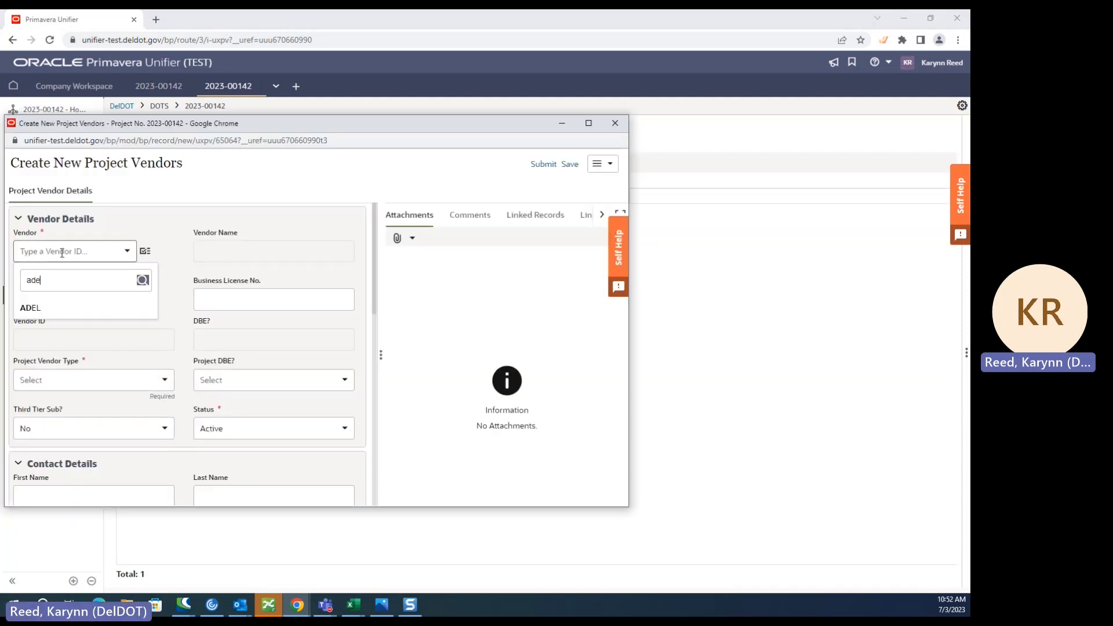
pyautogui.click(50, 313)
pyautogui.scroll(-2, 81, 313)
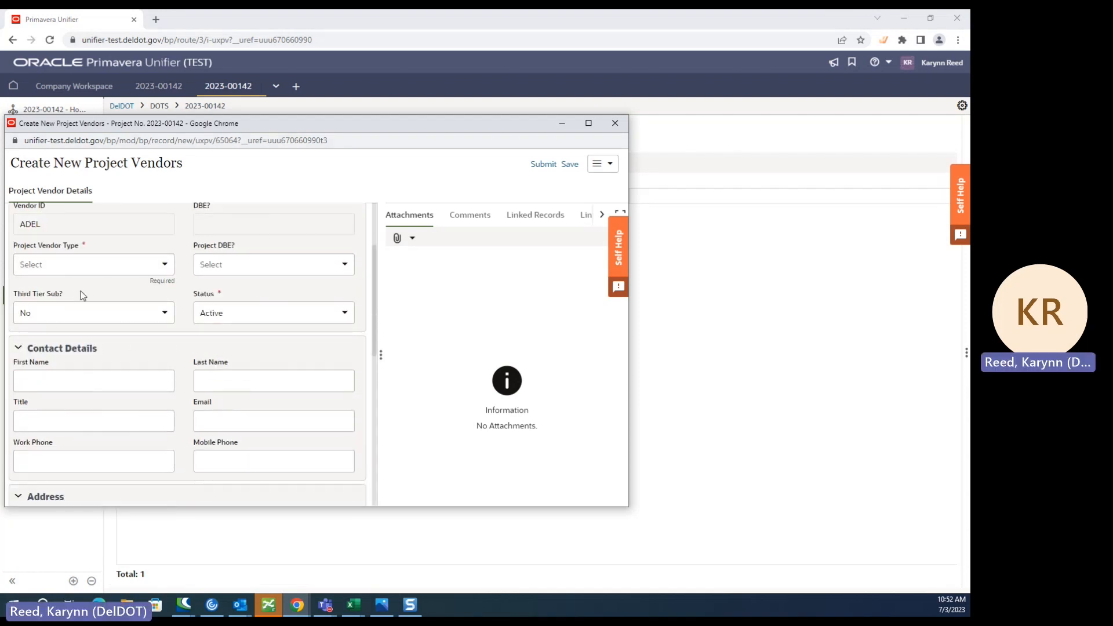
pyautogui.click(82, 265)
pyautogui.click(64, 302)
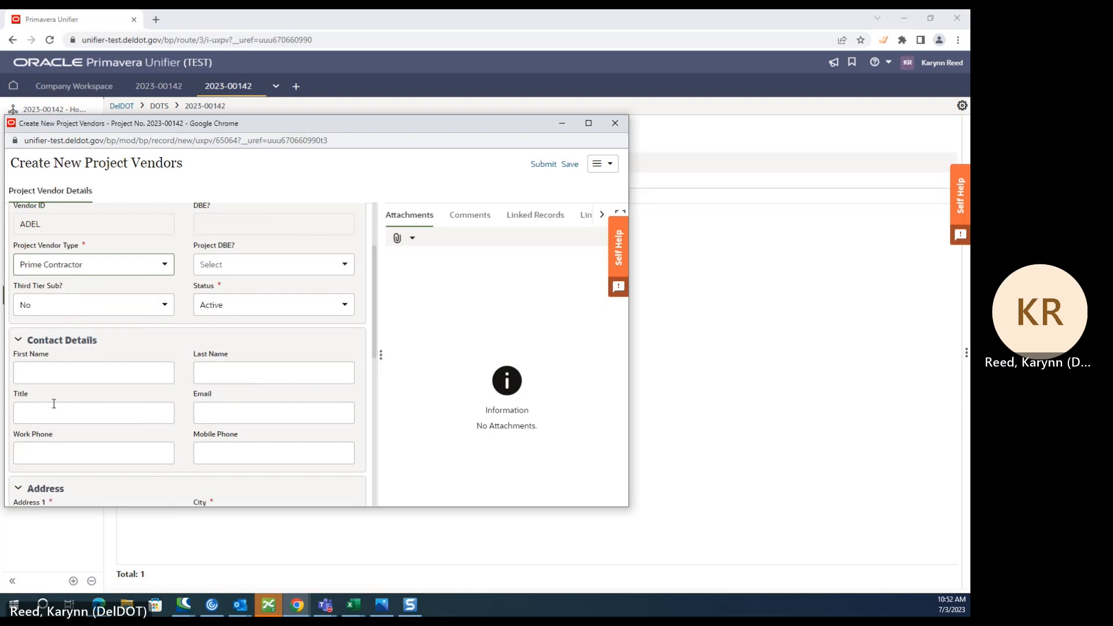
# - Fill in the ADEL vendor record's address with the browser's saved address and enter the matching zip code
pyautogui.scroll(-4, 72, 394)
pyautogui.click(46, 290)
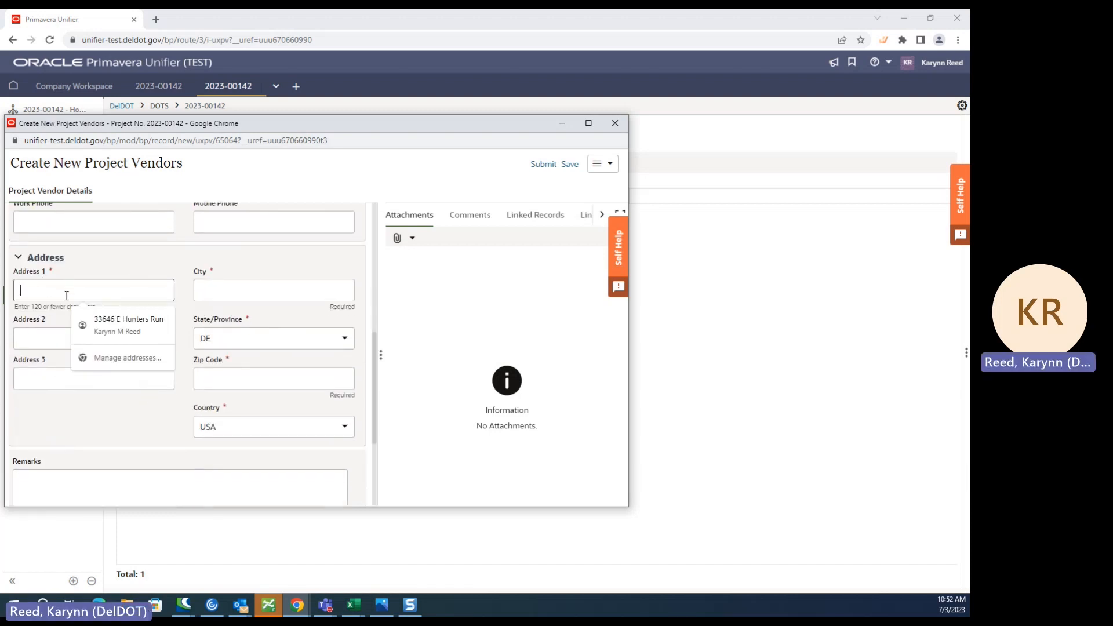
pyautogui.click(128, 324)
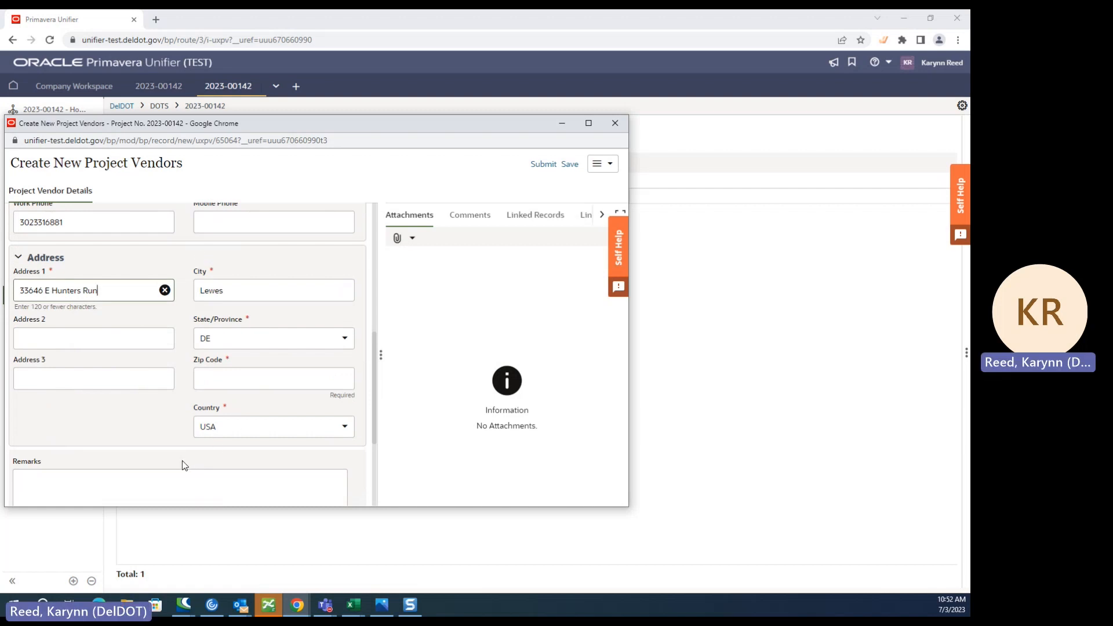
pyautogui.scroll(-1, 186, 458)
pyautogui.click(243, 319)
pyautogui.write('1')
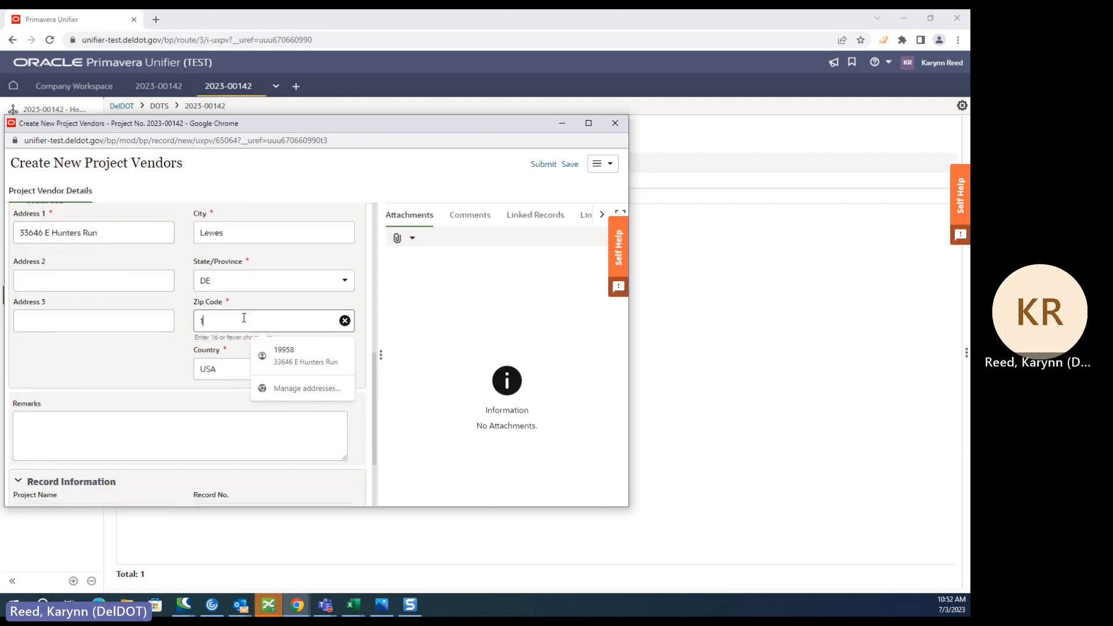
pyautogui.write('9958')
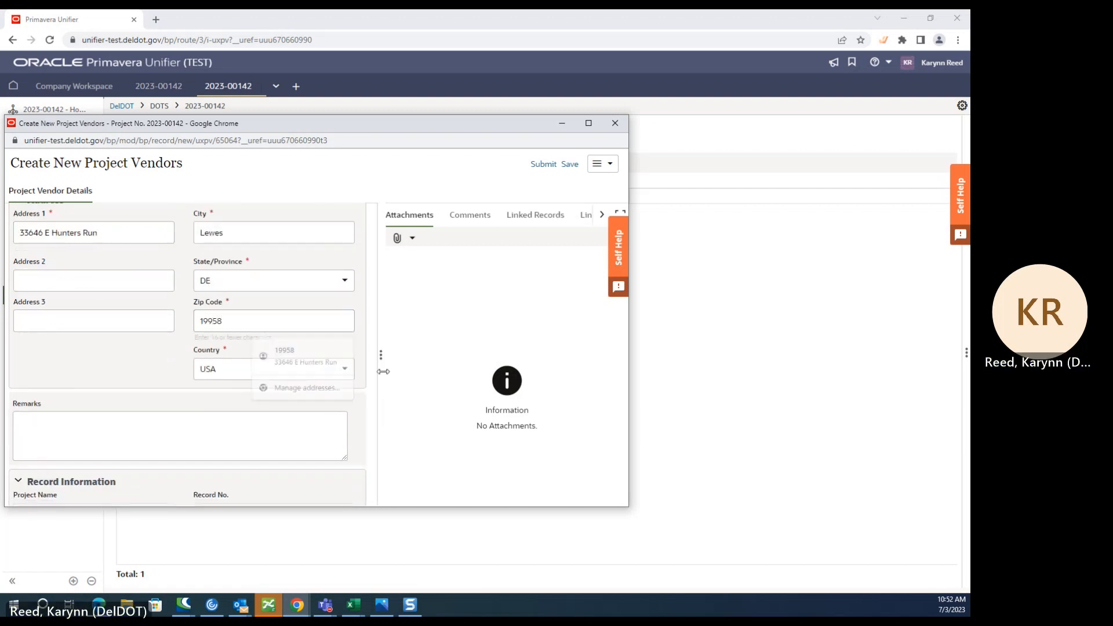
# - Submit the ADEL project vendor record and confirm the submission
pyautogui.click(460, 250)
pyautogui.click(543, 164)
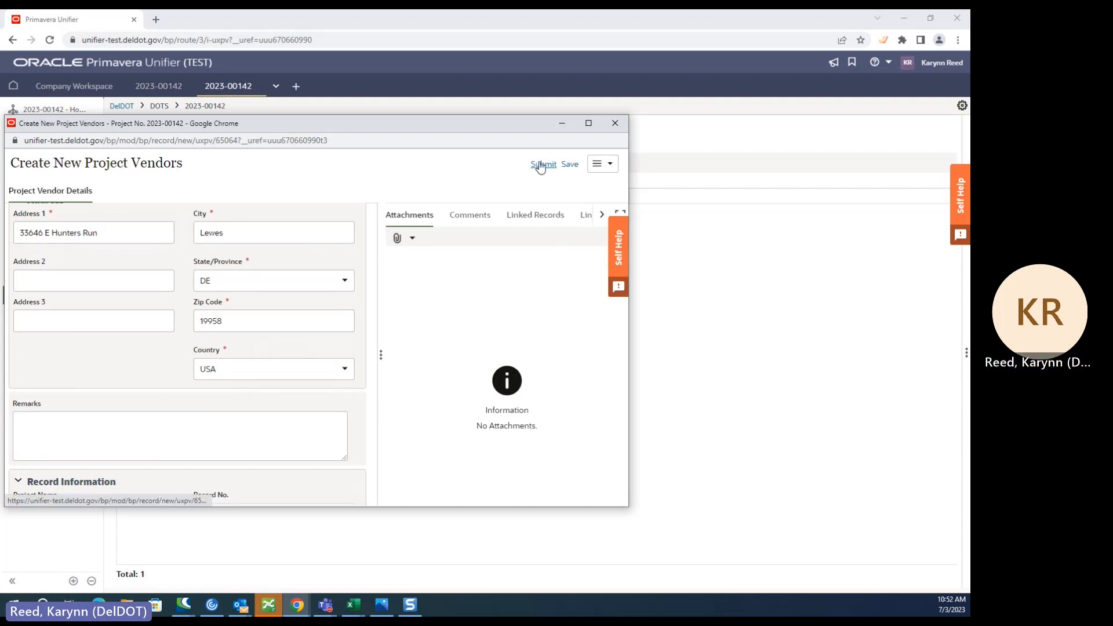
pyautogui.click(406, 362)
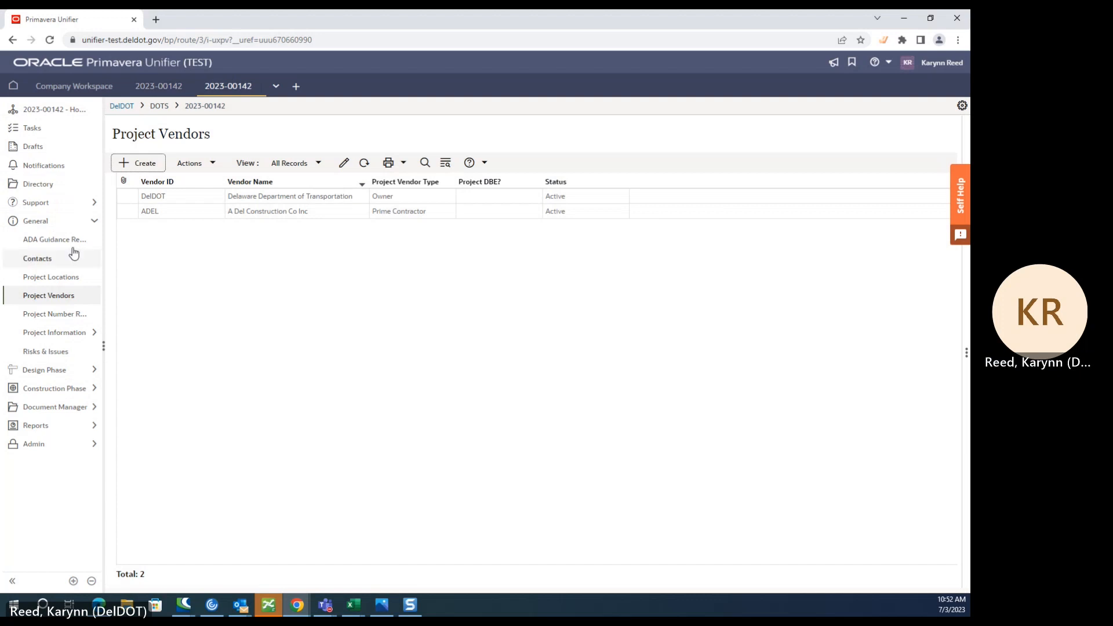
# - Open the Contracts - Summary log under the construction phase's contract administration
pyautogui.click(88, 220)
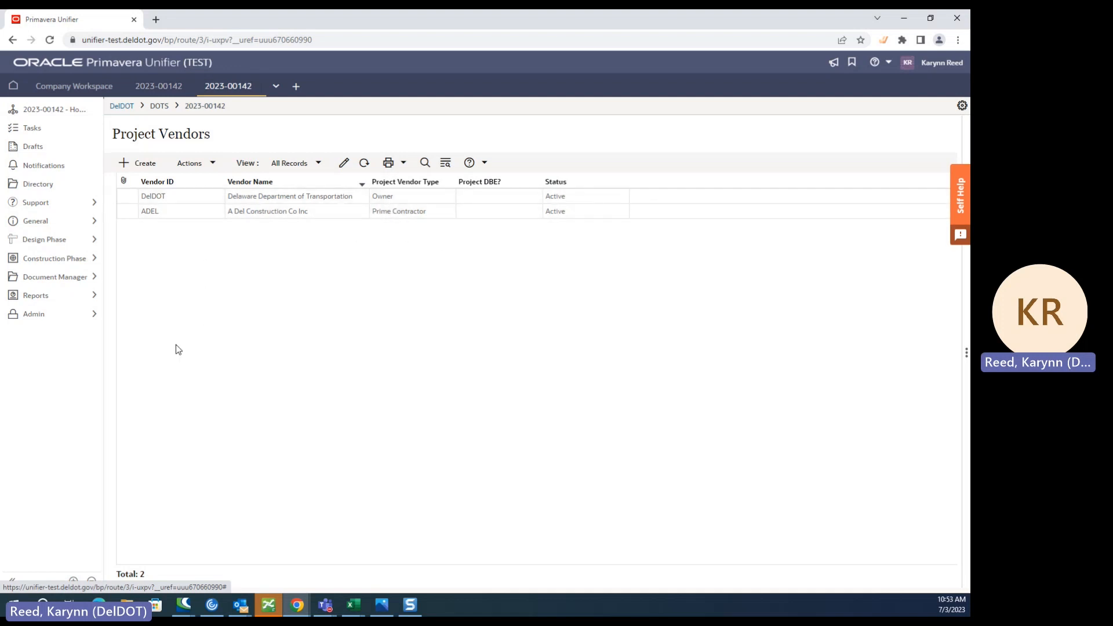
pyautogui.click(77, 261)
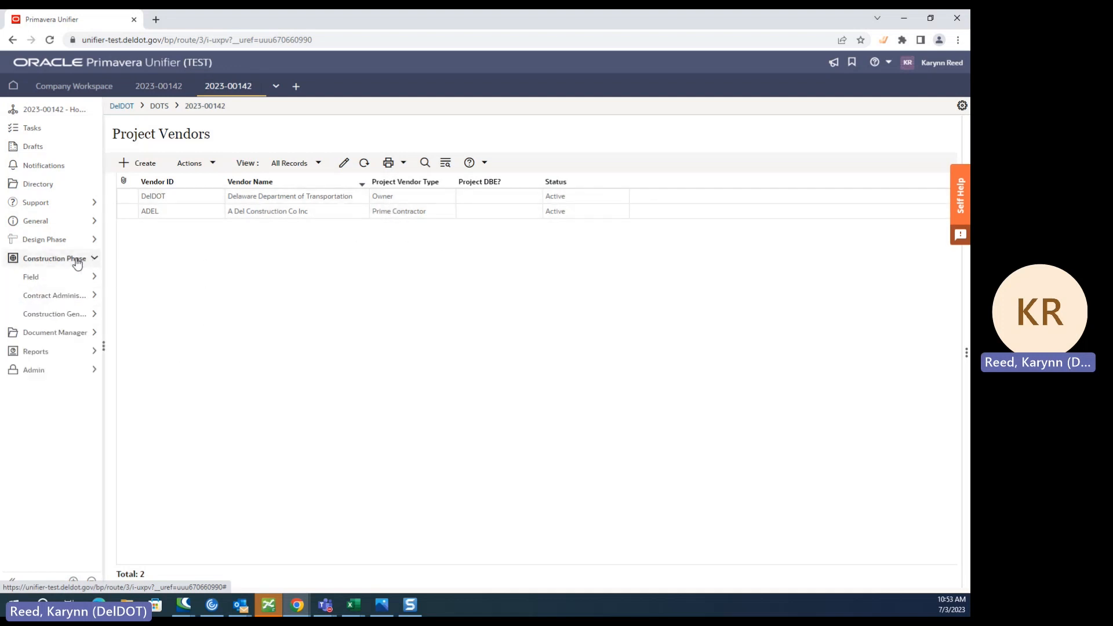
pyautogui.click(80, 297)
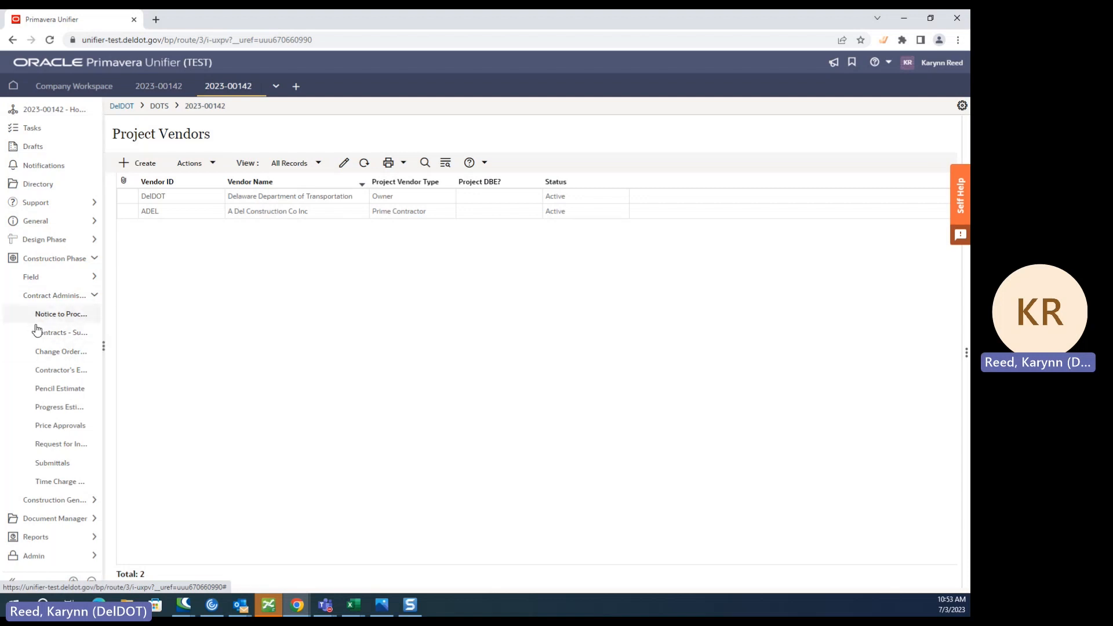
pyautogui.click(61, 334)
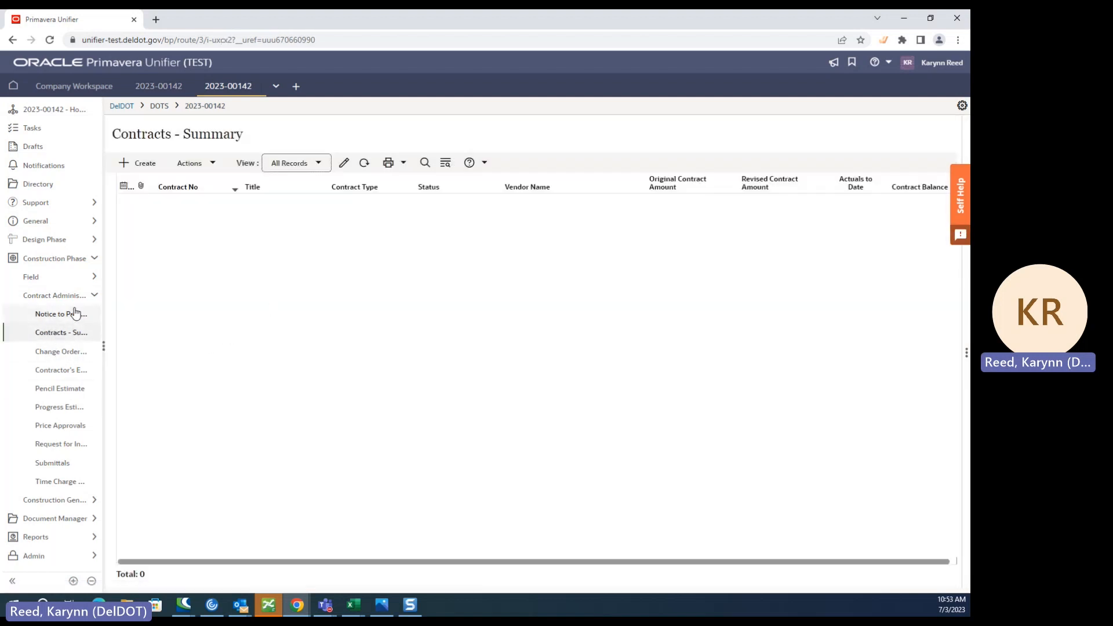
# - View the Contracts - Summary schedule of values under the construction phase's general section
pyautogui.click(95, 295)
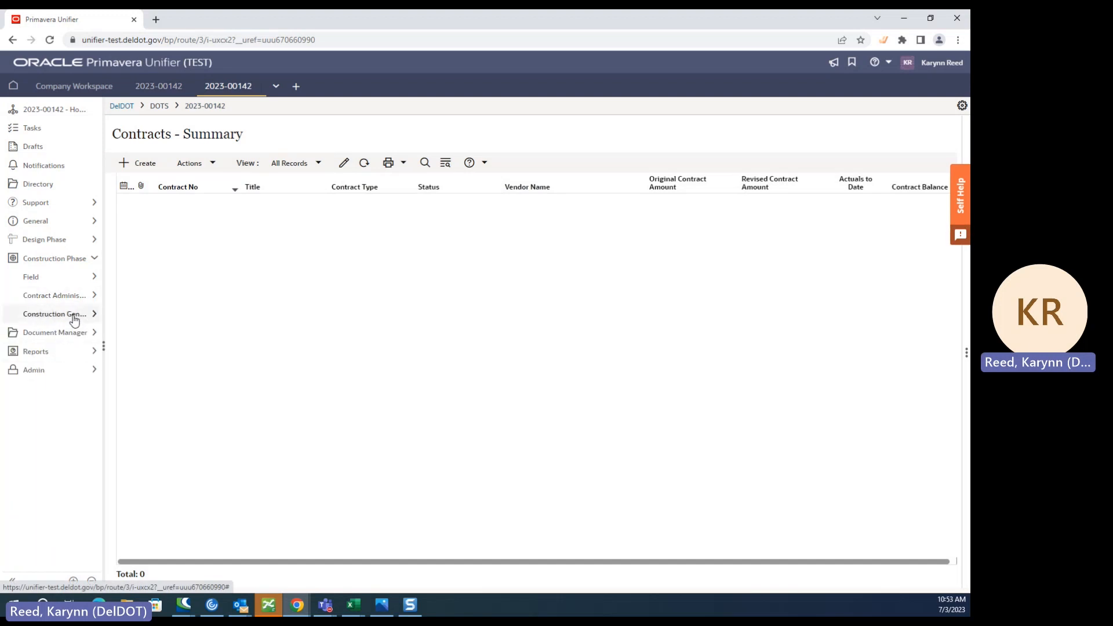
pyautogui.click(73, 313)
pyautogui.click(63, 371)
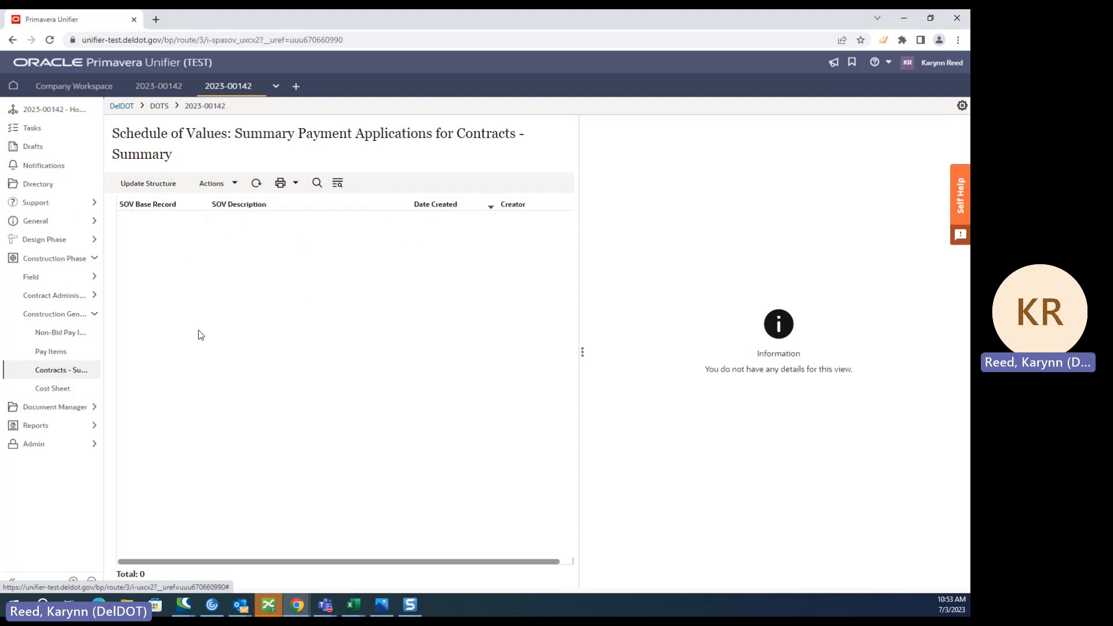
pyautogui.click(70, 319)
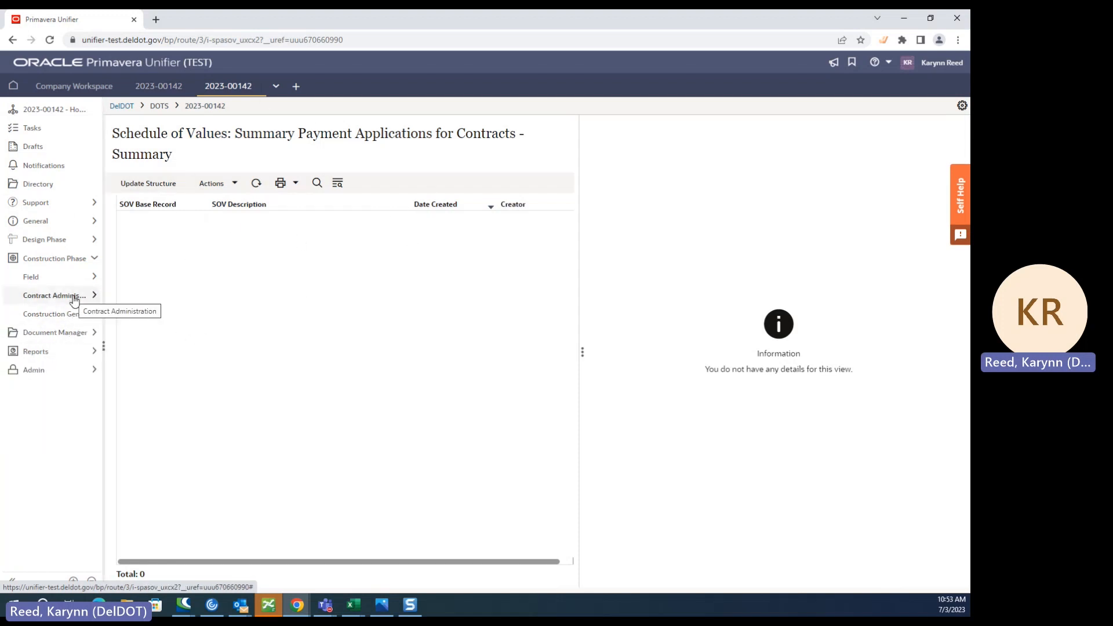
# - Return to the contract administration's Contracts - Summary log and start a new contract record
pyautogui.click(75, 297)
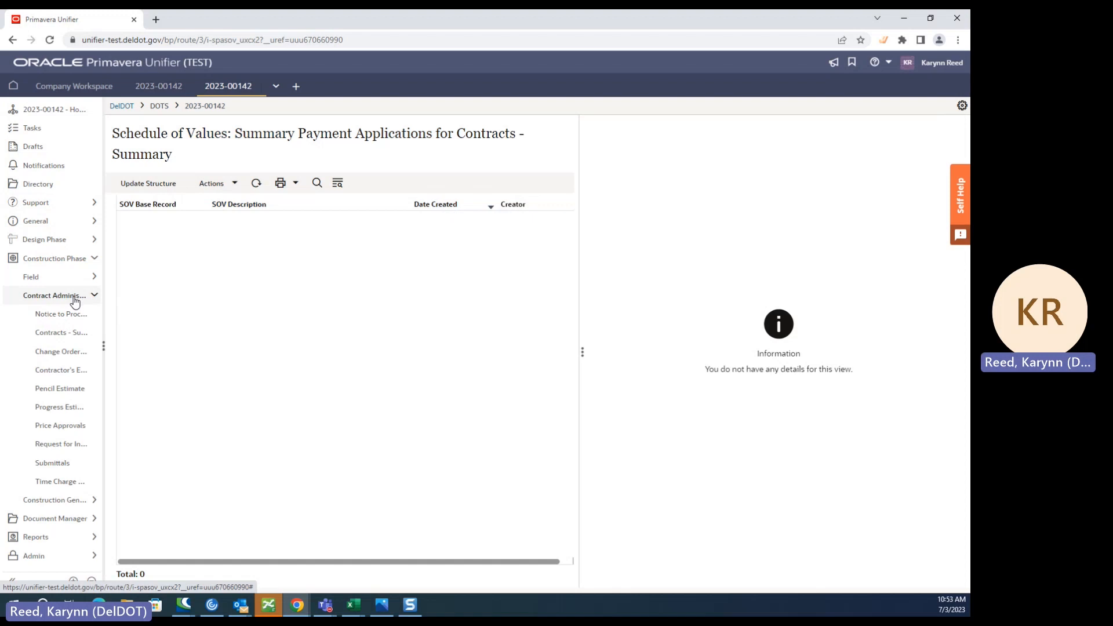
pyautogui.click(62, 335)
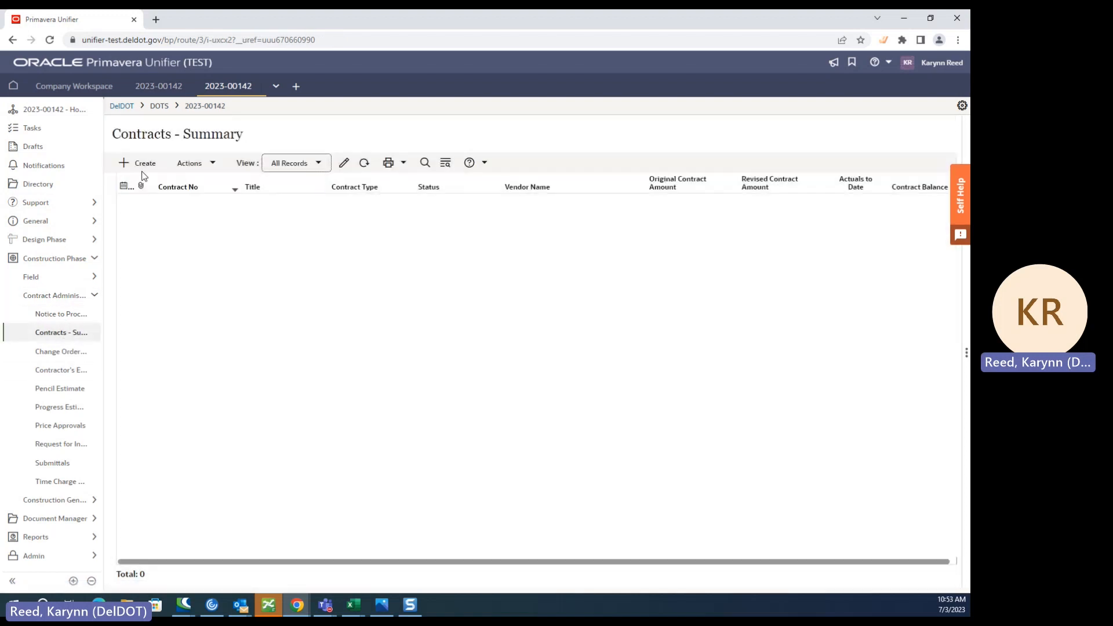
pyautogui.click(144, 165)
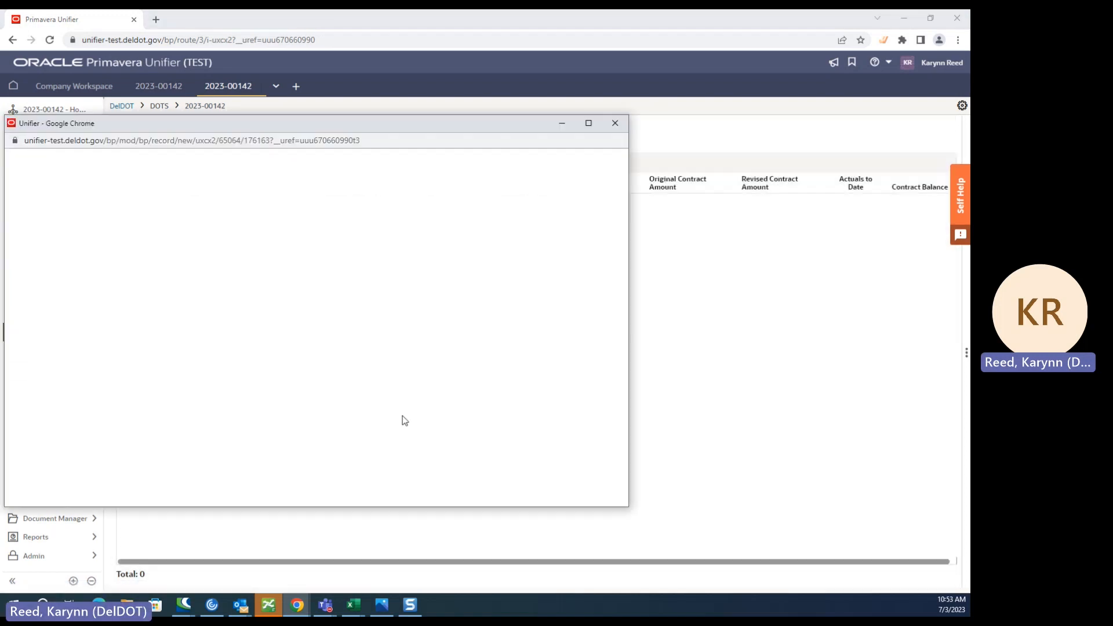
pyautogui.moveTo(304, 125); pyautogui.dragTo(415, 110)
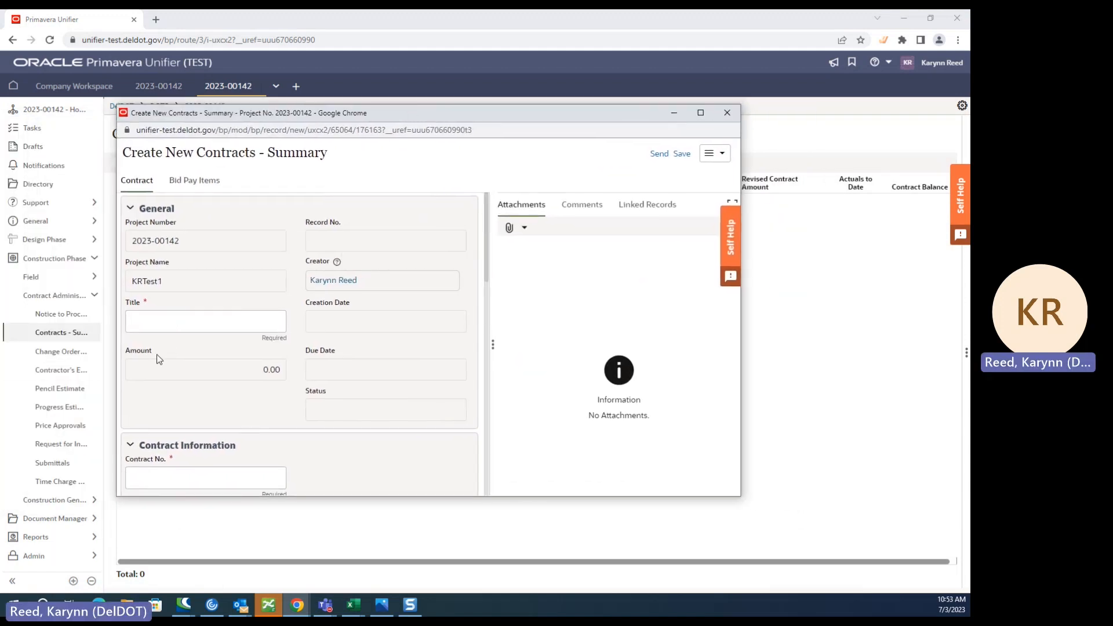
# - Copy the project name KRTest1 into the new contract's title
pyautogui.doubleClick(167, 278)
pyautogui.hotkey('ctrl', 'c')
pyautogui.click(171, 320)
pyautogui.hotkey('ctrl', 'v')
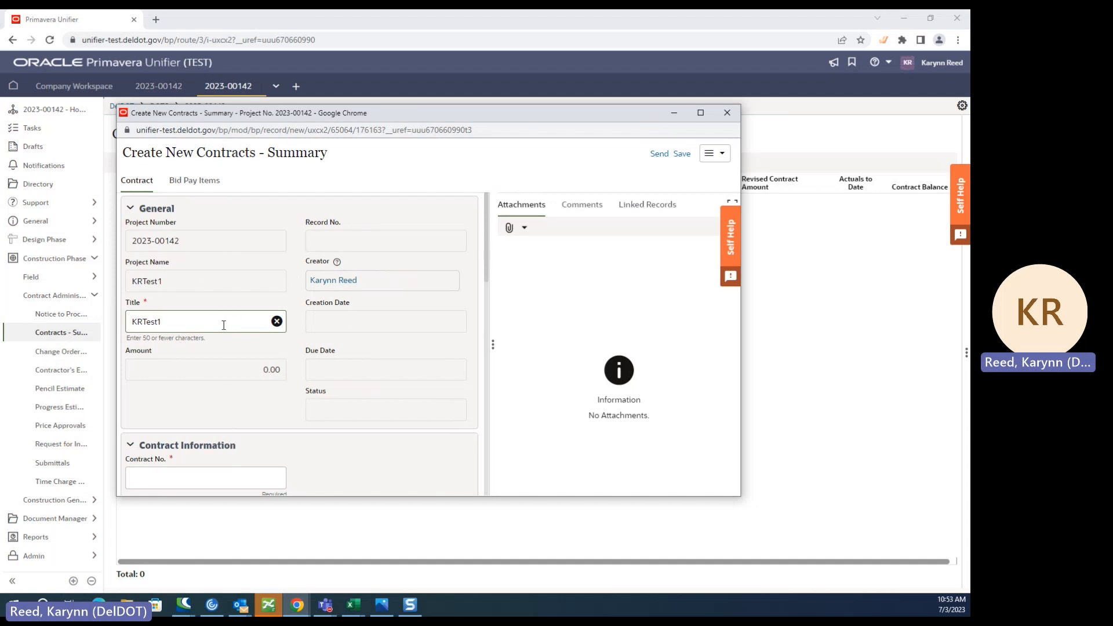
pyautogui.click(195, 341)
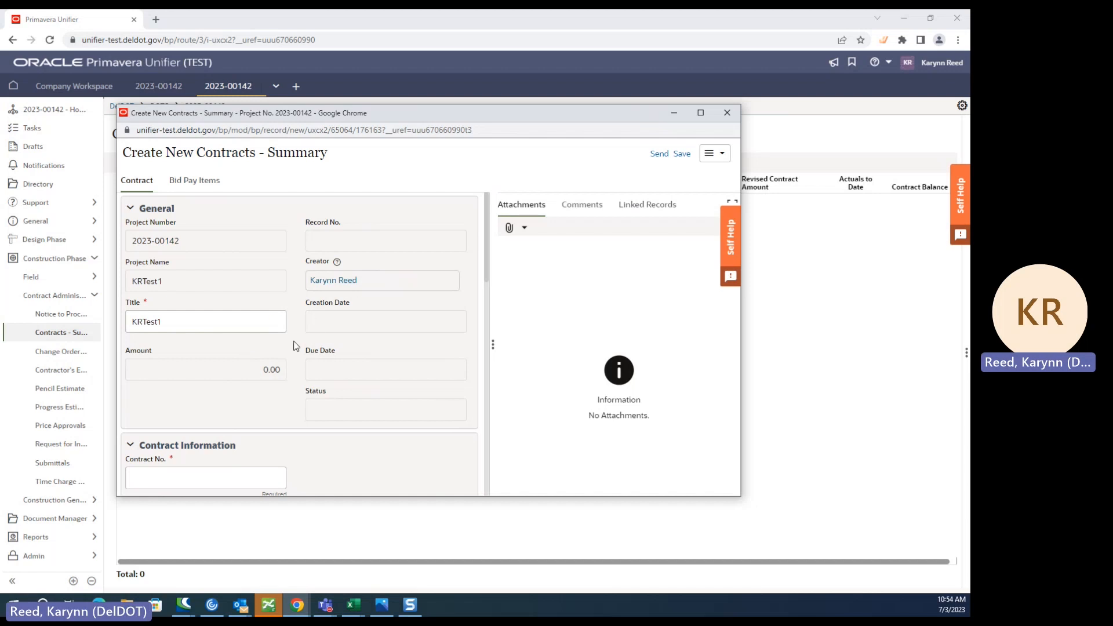
# - Copy the project number 2023-00142 into the contract number field
pyautogui.scroll(-2, 232, 395)
pyautogui.scroll(2, 226, 348)
pyautogui.moveTo(180, 241); pyautogui.dragTo(125, 249)
pyautogui.hotkey('ctrl', 'c')
pyautogui.click(180, 244)
pyautogui.scroll(-1, 166, 352)
pyautogui.scroll(-1, 168, 357)
pyautogui.click(174, 362)
pyautogui.hotkey('ctrl', 'v')
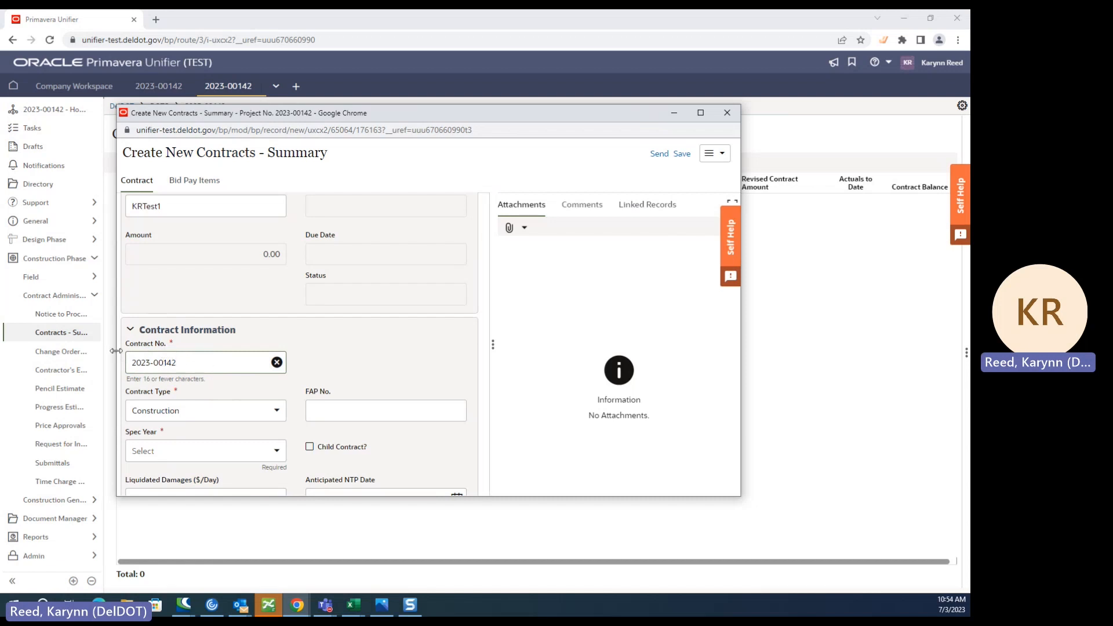
# - Set the contract's spec year to 2020 and check the other available spec year options
pyautogui.scroll(-2, 203, 397)
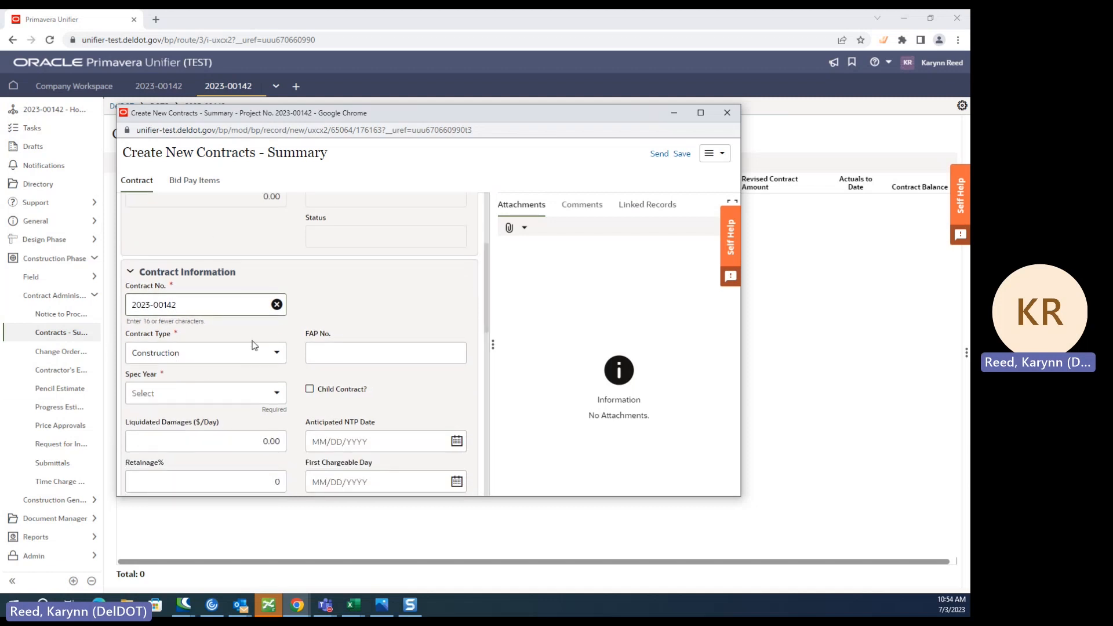
pyautogui.scroll(-1, 221, 371)
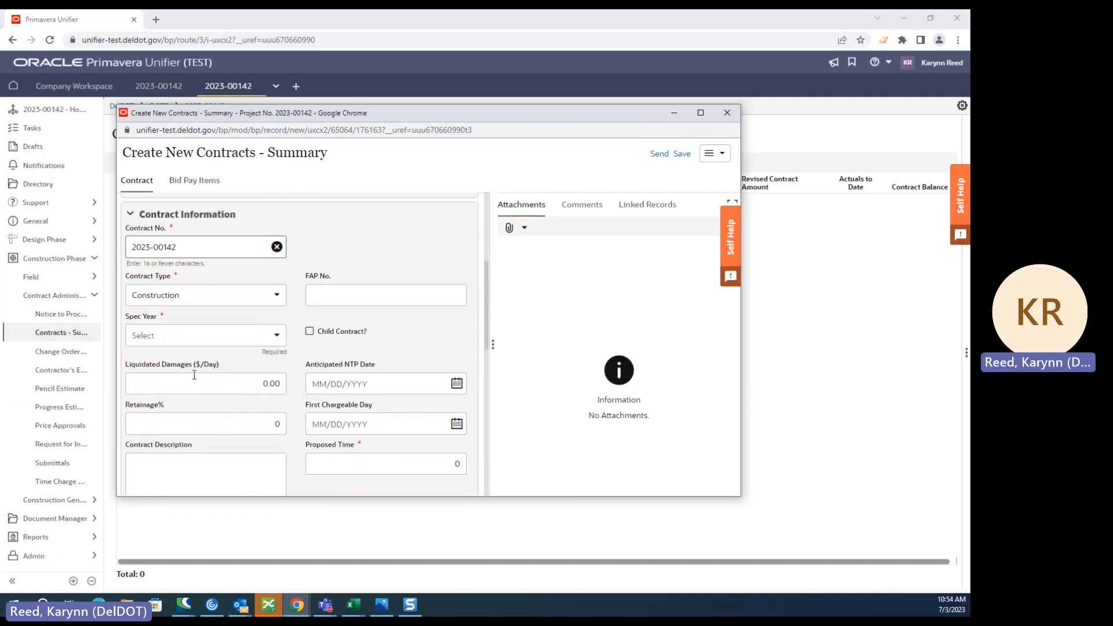
pyautogui.click(204, 334)
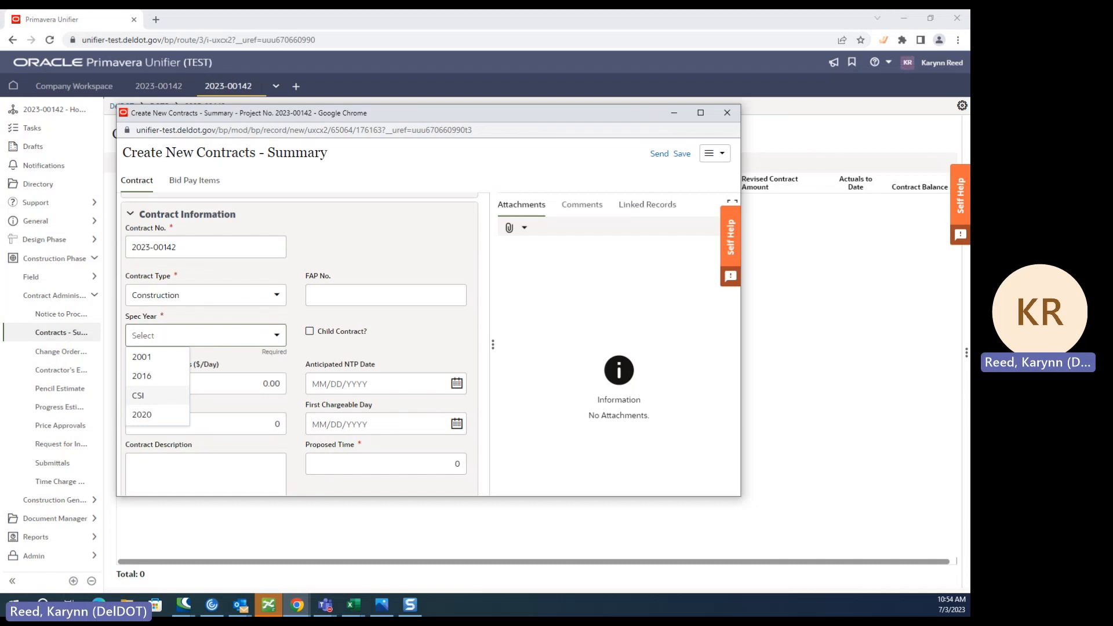
pyautogui.click(174, 413)
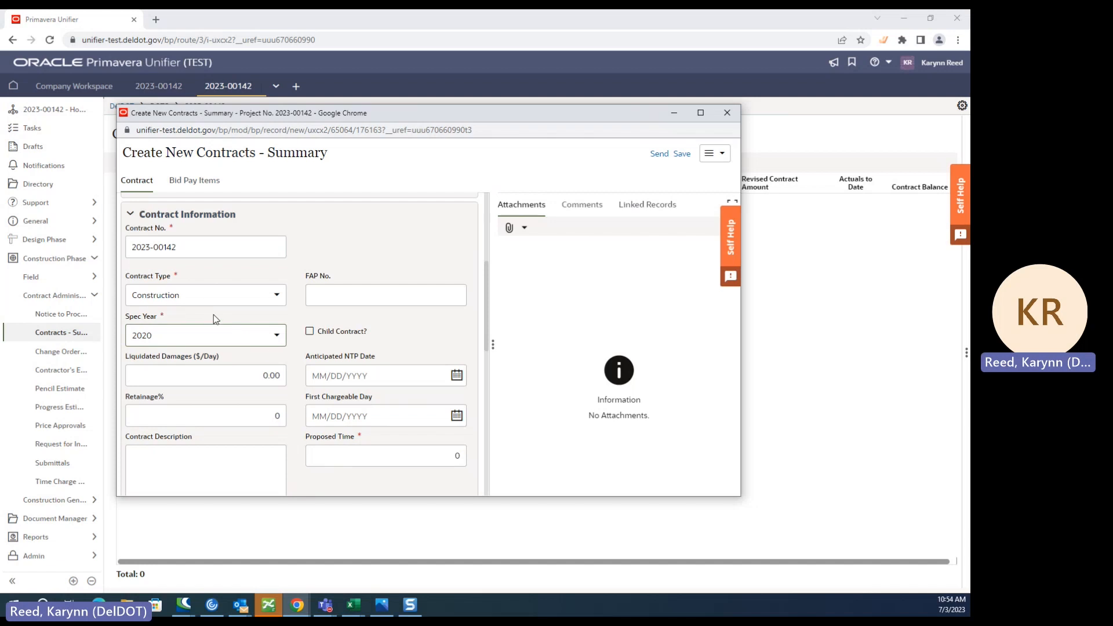
pyautogui.click(196, 338)
pyautogui.click(189, 336)
pyautogui.click(146, 338)
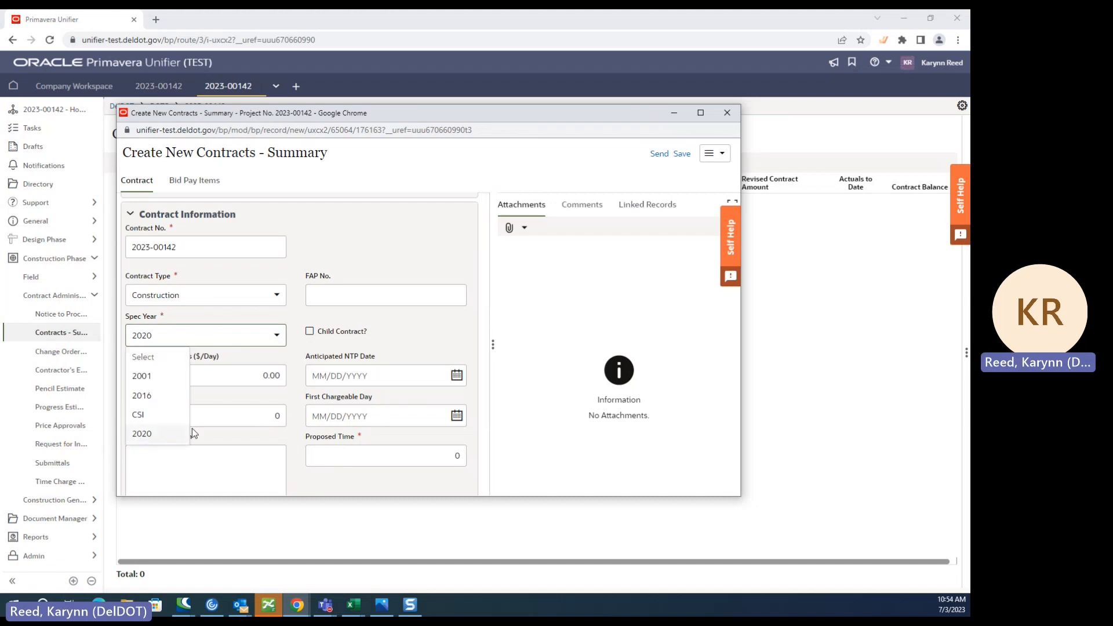
pyautogui.click(220, 341)
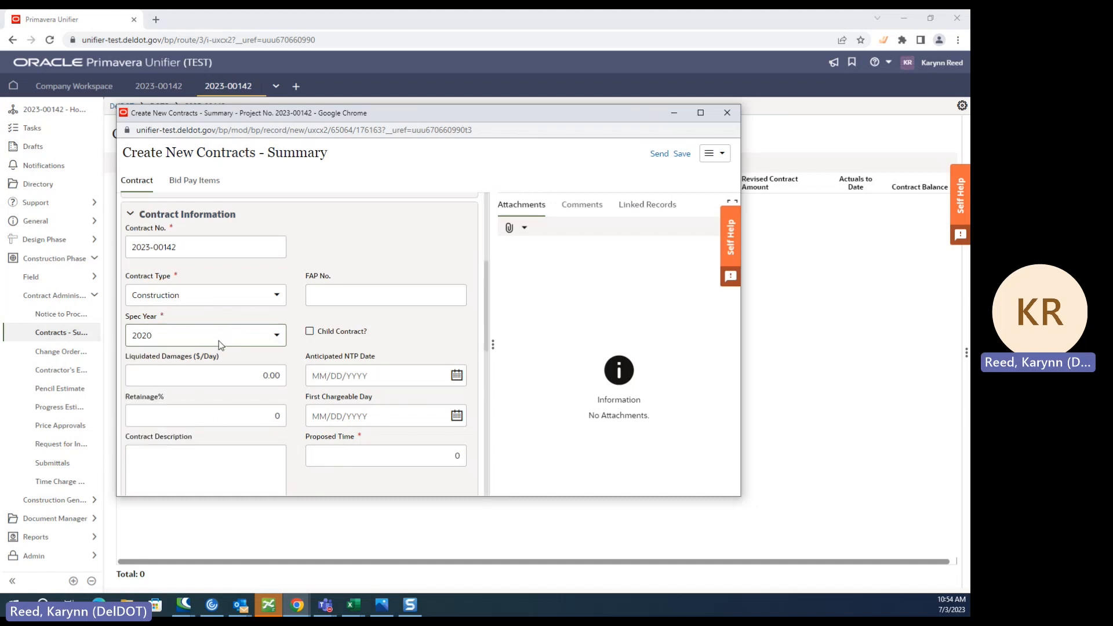
# - Review the contract's liquidated damages, retainage, NTP and chargeable dates, proposed time and project type fields
pyautogui.scroll(-1, 293, 383)
pyautogui.press('Tab')
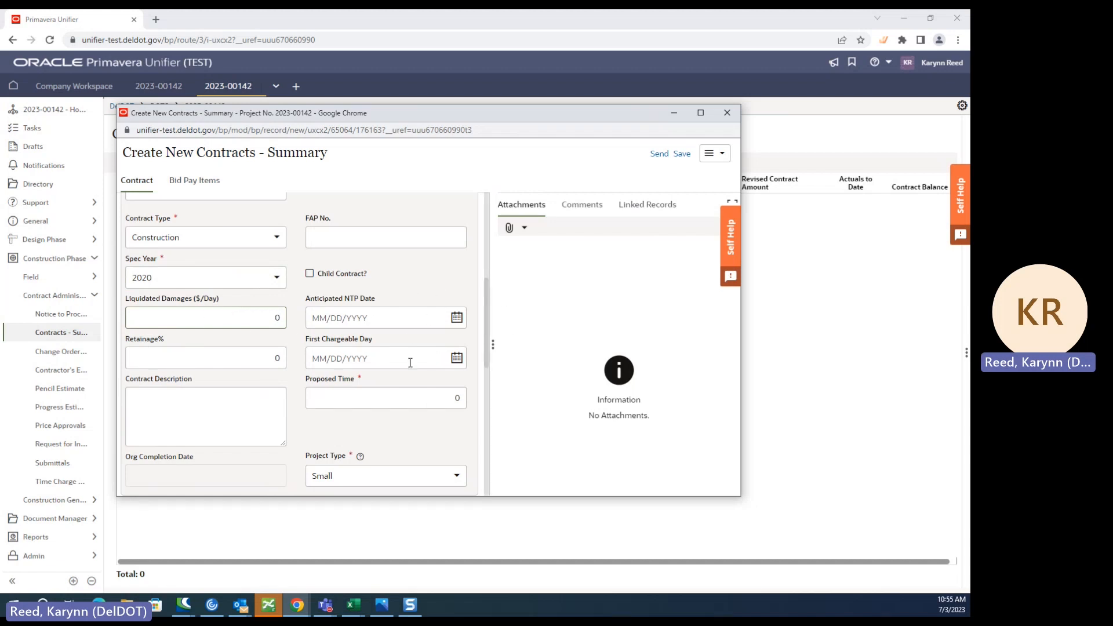
pyautogui.scroll(-1, 410, 362)
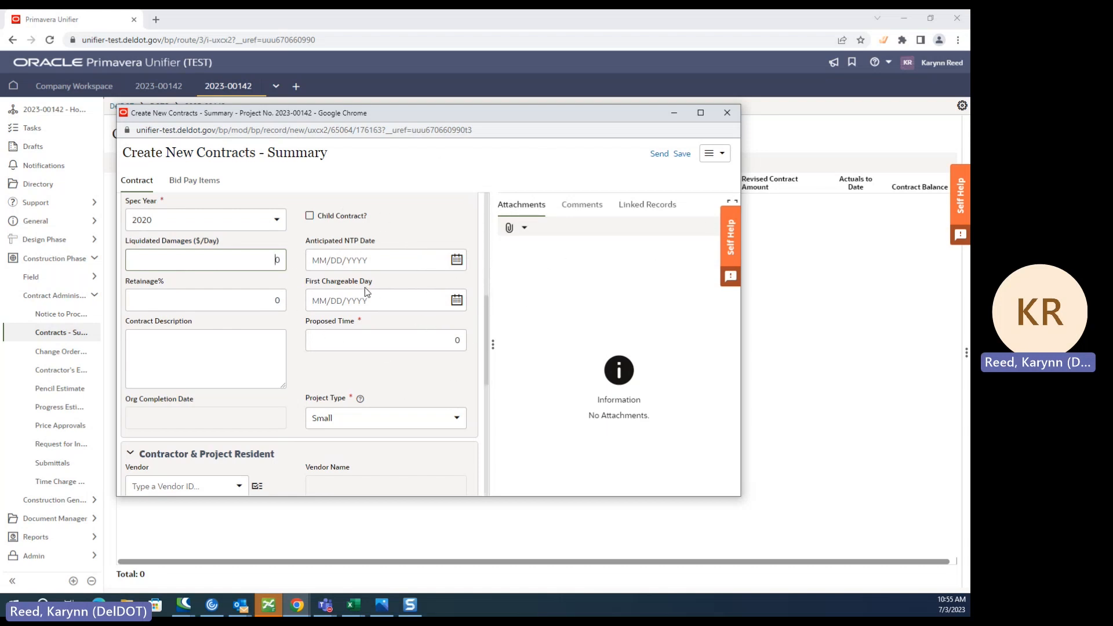
pyautogui.scroll(-1, 387, 313)
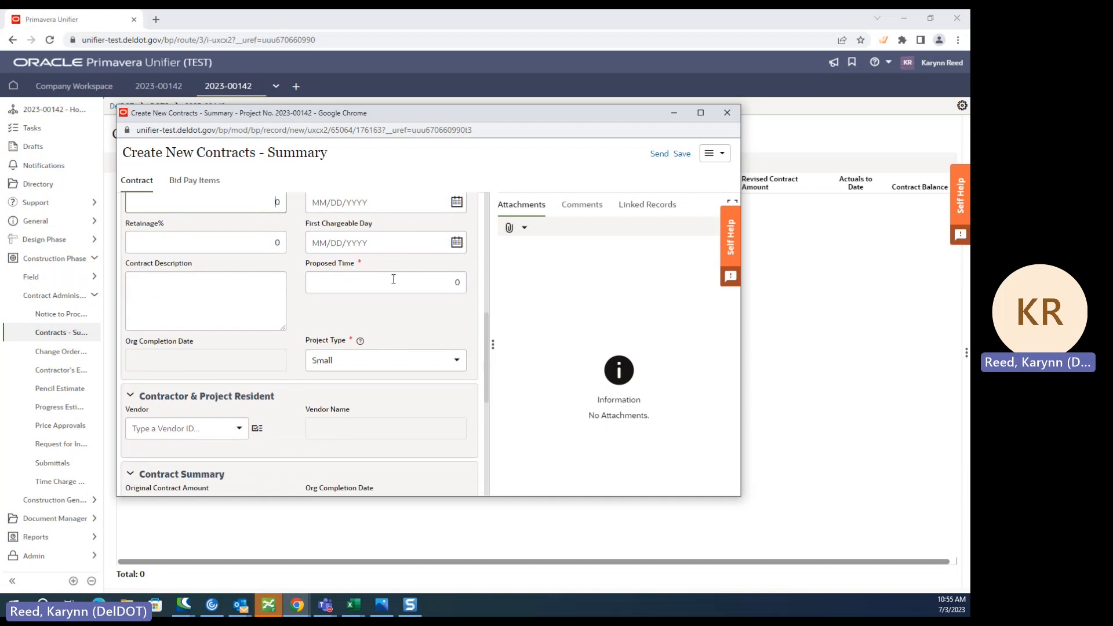
pyautogui.moveTo(298, 266); pyautogui.dragTo(365, 264)
pyautogui.click(421, 318)
pyautogui.scroll(-1, 359, 340)
pyautogui.moveTo(360, 284)
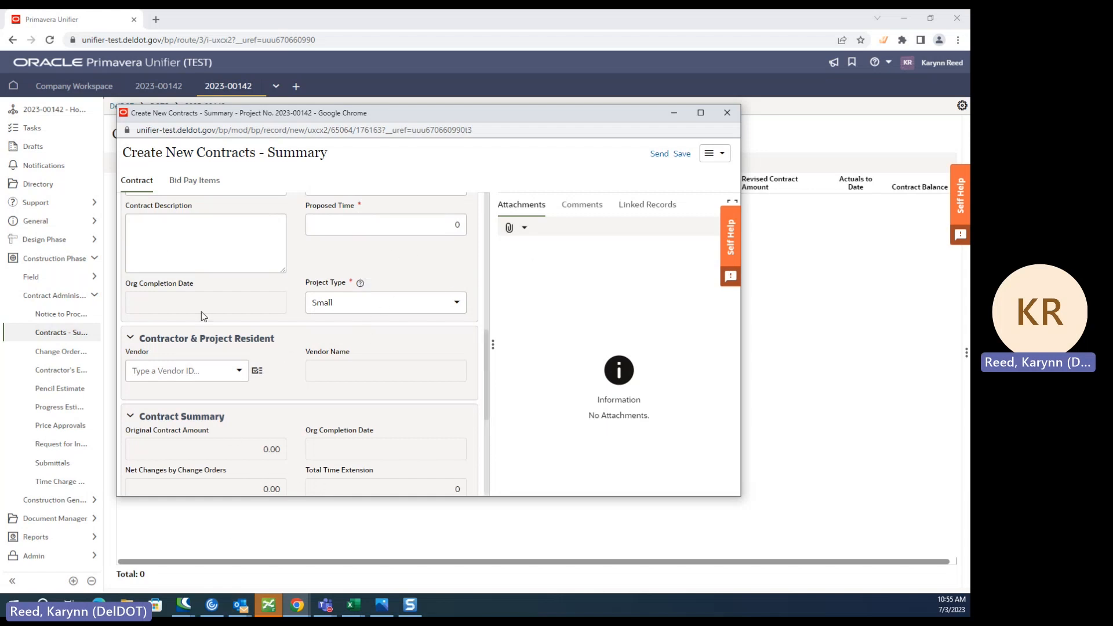
# - Assign ADEL, the prime contractor, as the contract's vendor from the project vendors list
pyautogui.scroll(-2, 169, 249)
pyautogui.scroll(1, 169, 296)
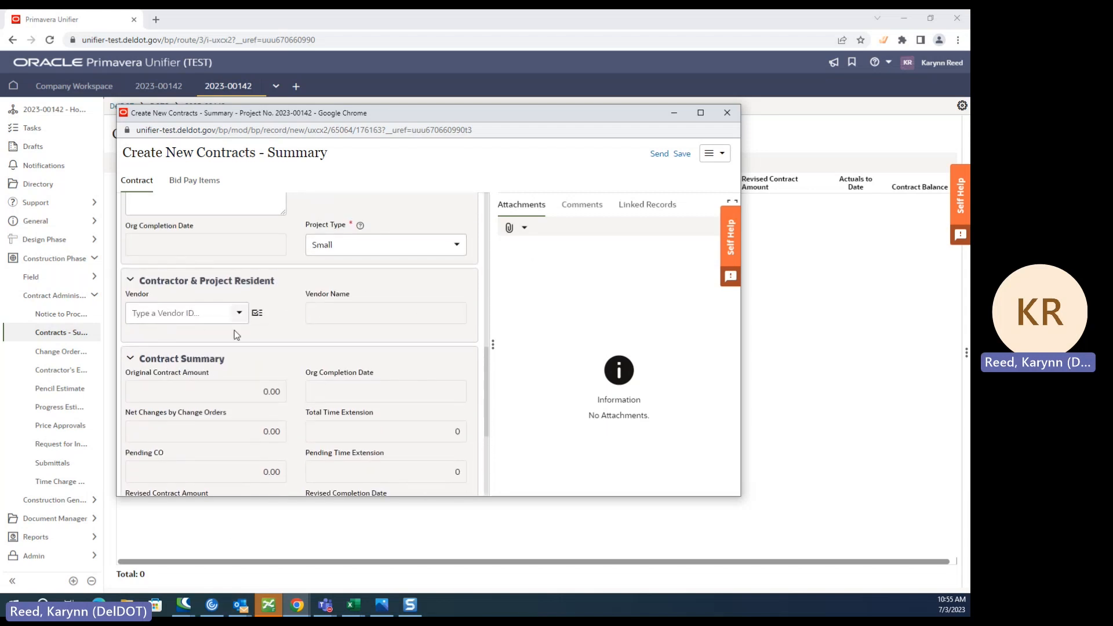
pyautogui.click(258, 314)
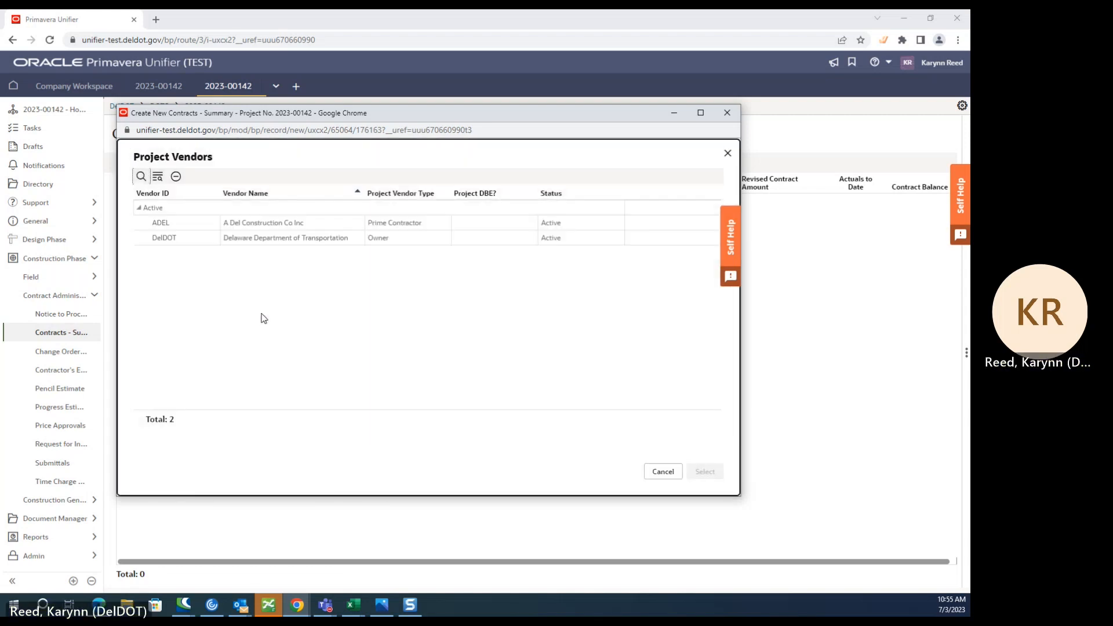
pyautogui.click(200, 222)
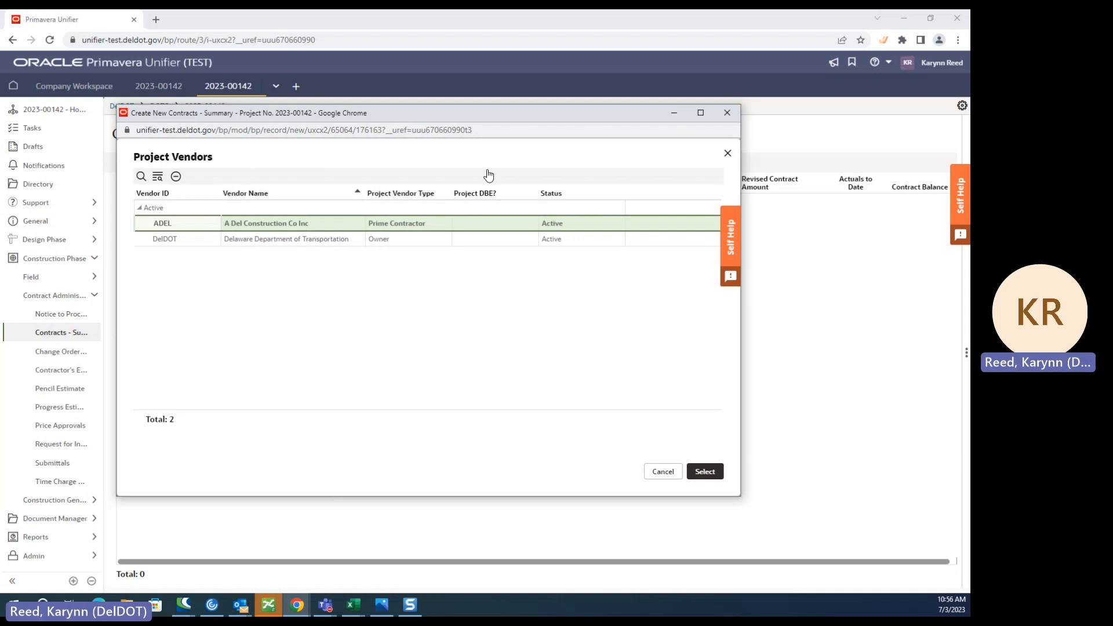
pyautogui.click(710, 471)
# - Review the completed contract form, its options for adding attachments and its comments area
pyautogui.scroll(-4, 338, 335)
pyautogui.scroll(7, 236, 356)
pyautogui.scroll(-2, 280, 379)
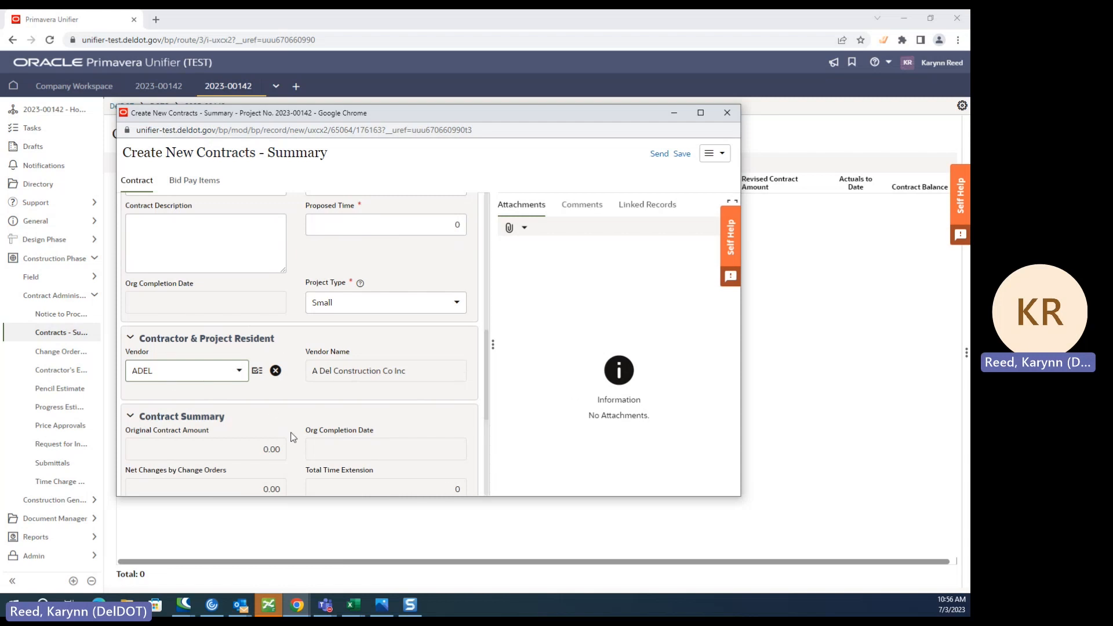
pyautogui.scroll(-10, 405, 388)
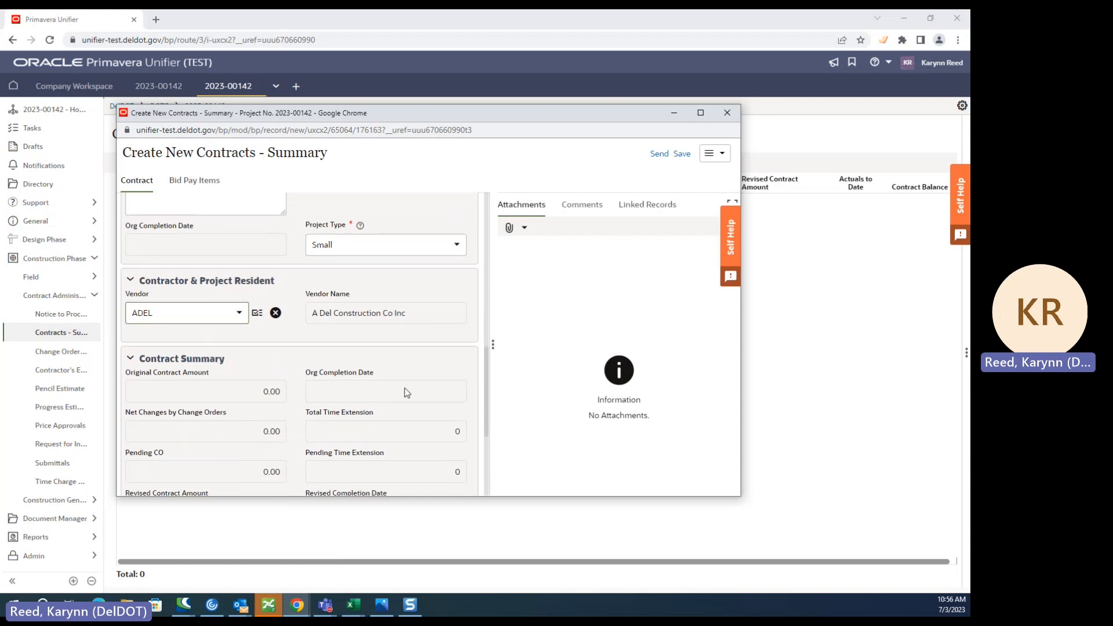
pyautogui.click(520, 229)
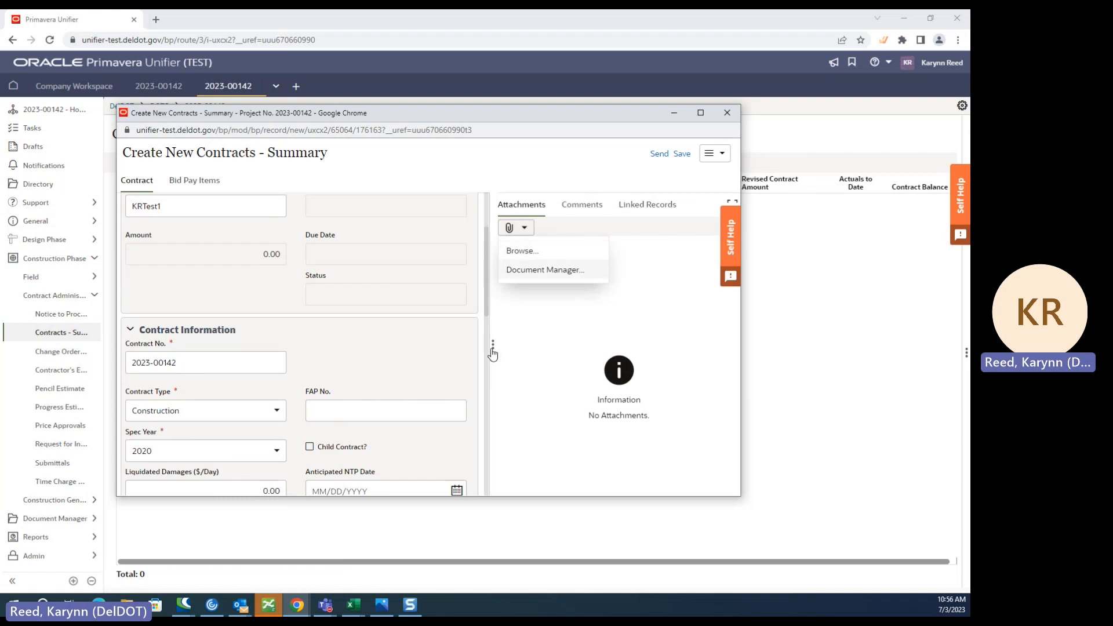
pyautogui.click(570, 205)
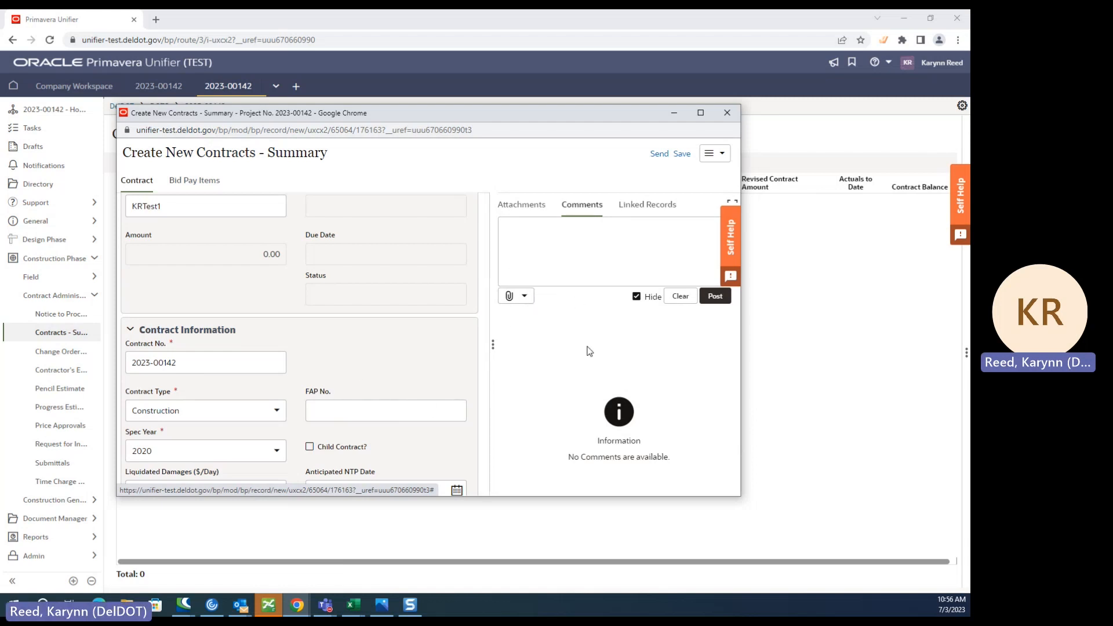
pyautogui.click(507, 226)
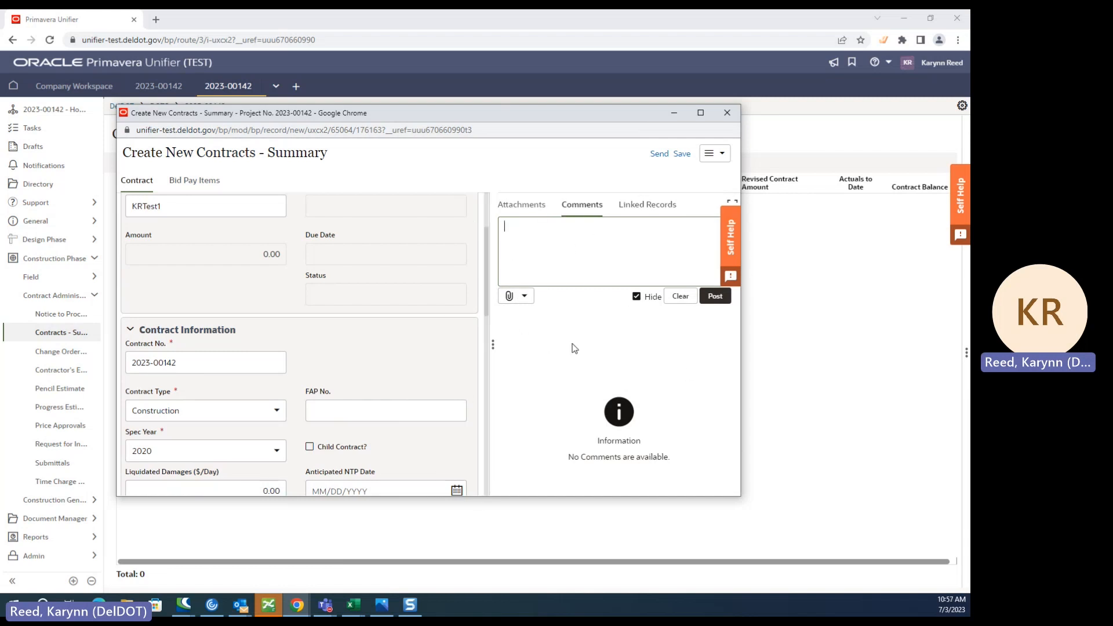
pyautogui.scroll(2, 406, 383)
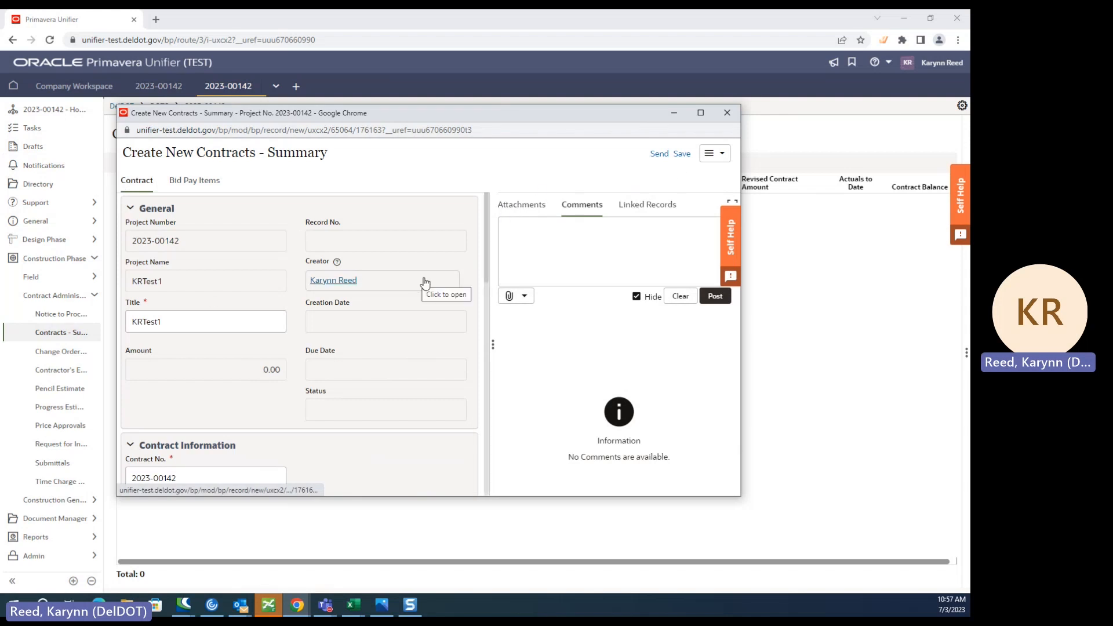
# - Send the new Contracts - Summary record for approval through its workflow
pyautogui.click(658, 155)
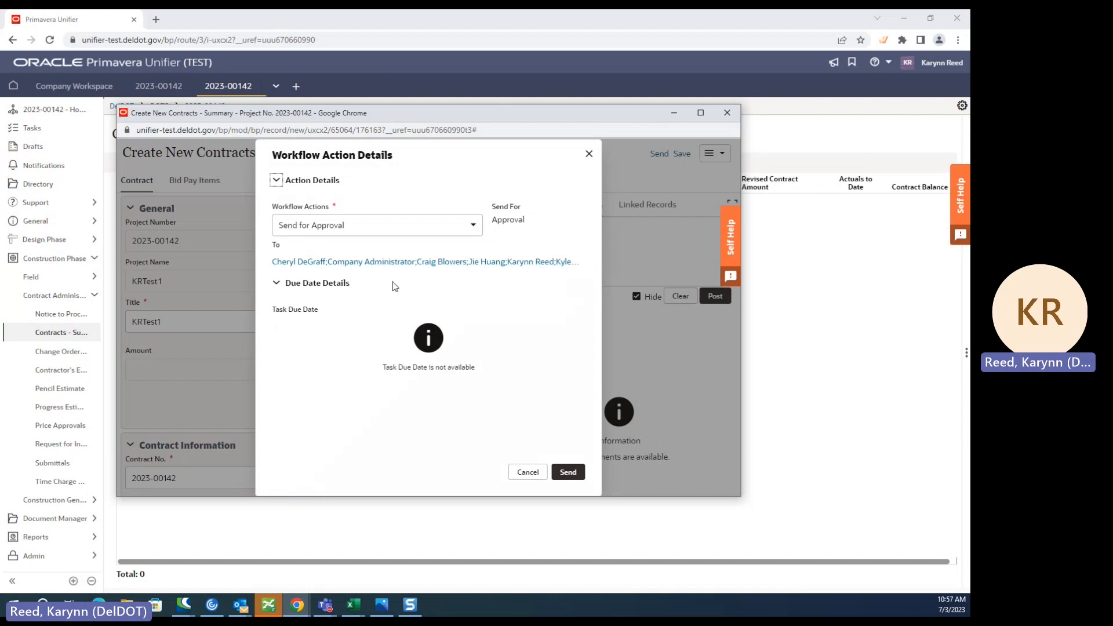
pyautogui.click(573, 473)
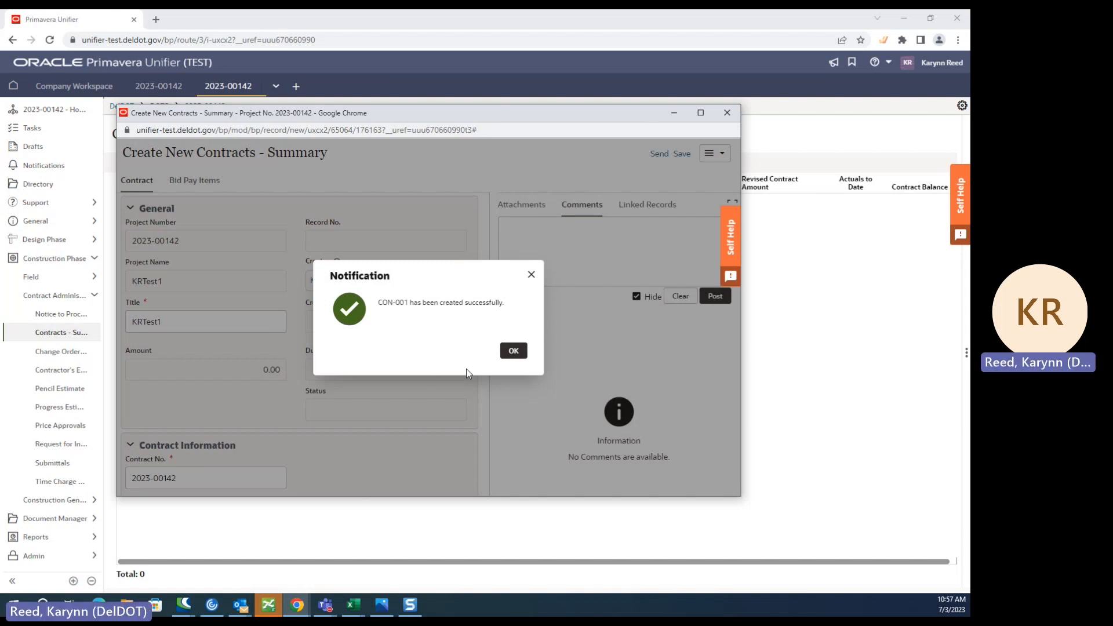
pyautogui.click(514, 351)
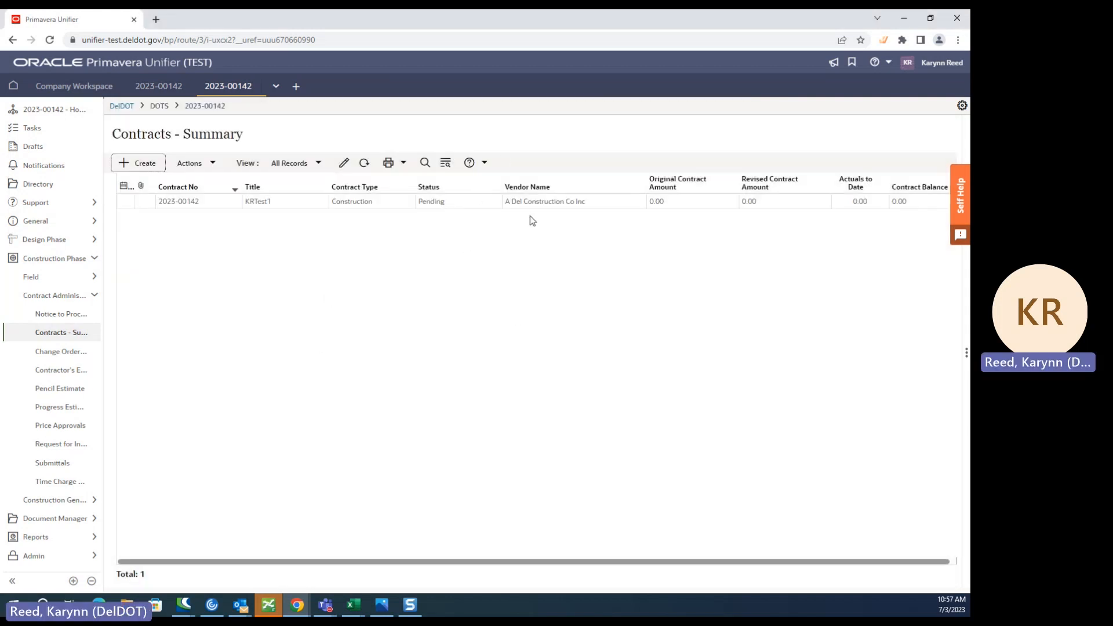
# - Review the new contract's workflow progress and assignees, and accept its approval task
pyautogui.click(445, 208)
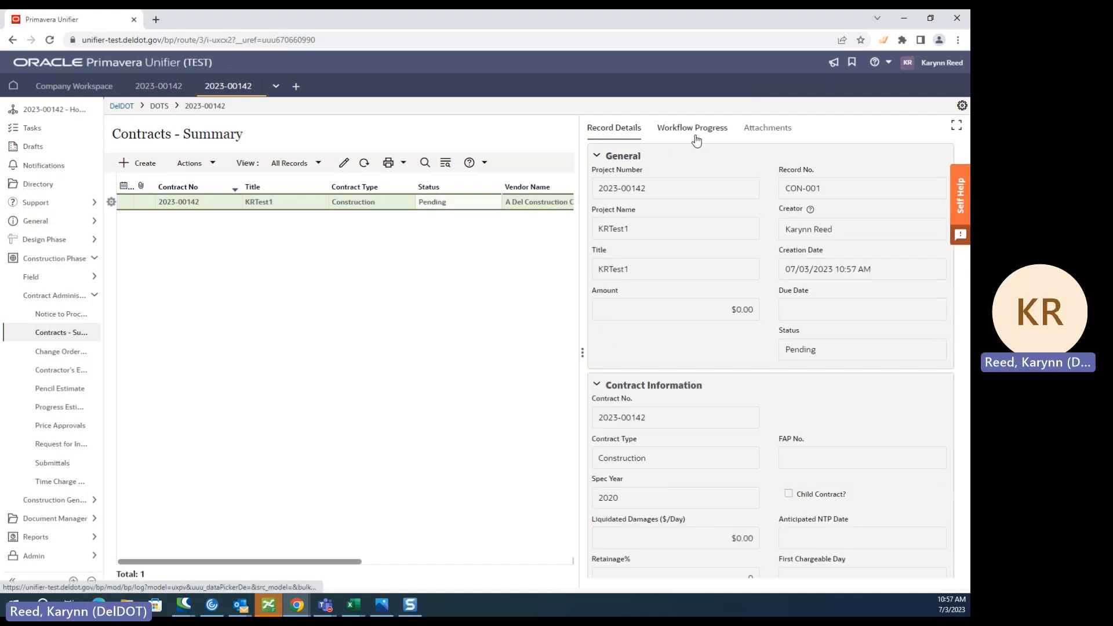
pyautogui.click(695, 136)
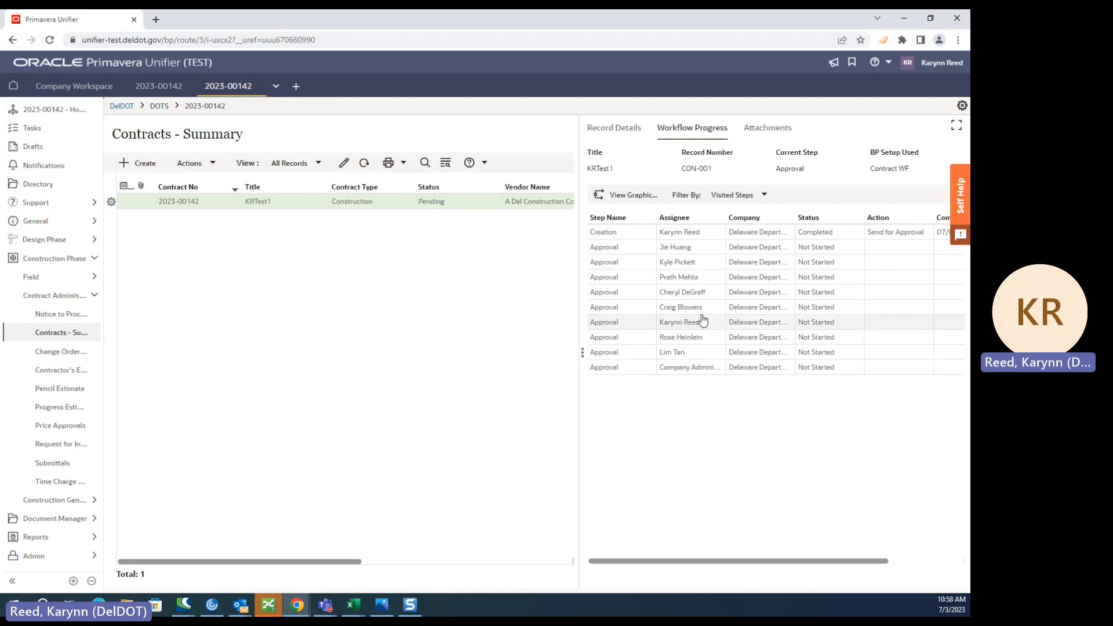
pyautogui.doubleClick(524, 204)
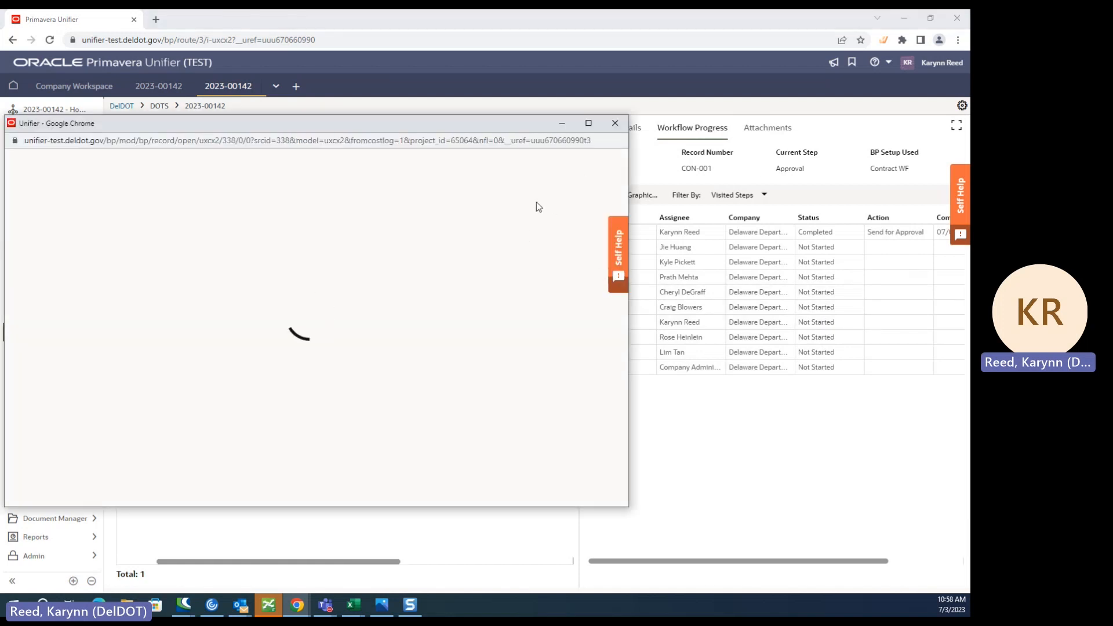
pyautogui.click(533, 162)
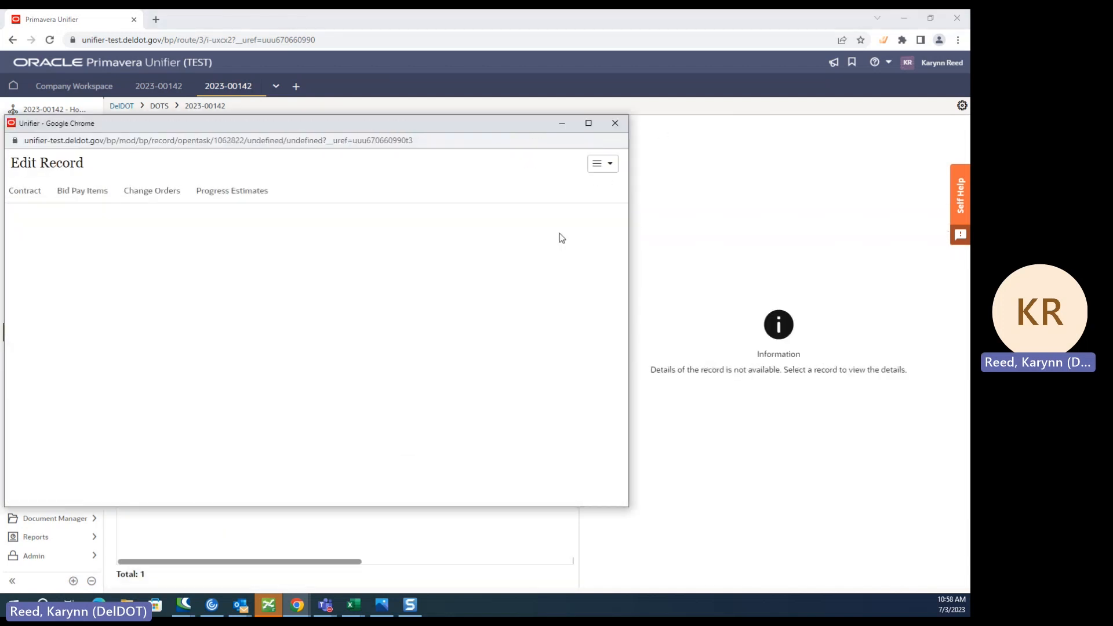
pyautogui.click(619, 122)
pyautogui.click(455, 201)
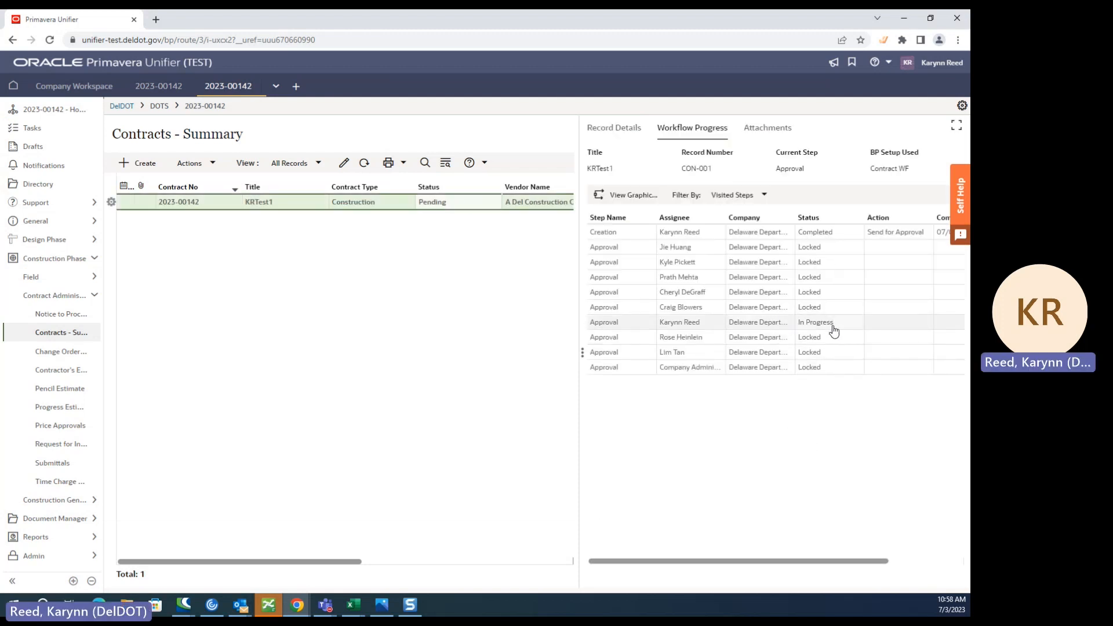
# - Open the accepted contract and consult the LiquidatedDamages(1).jpg rate chart for its liquidated damages field
pyautogui.doubleClick(331, 203)
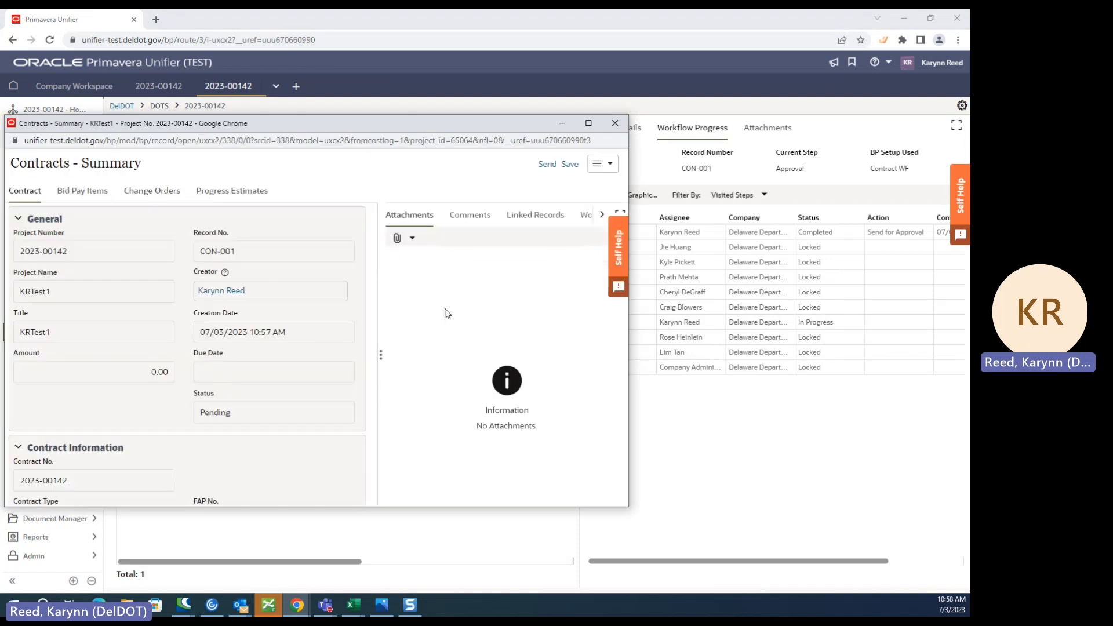
pyautogui.scroll(-1, 193, 377)
pyautogui.scroll(-5, 193, 377)
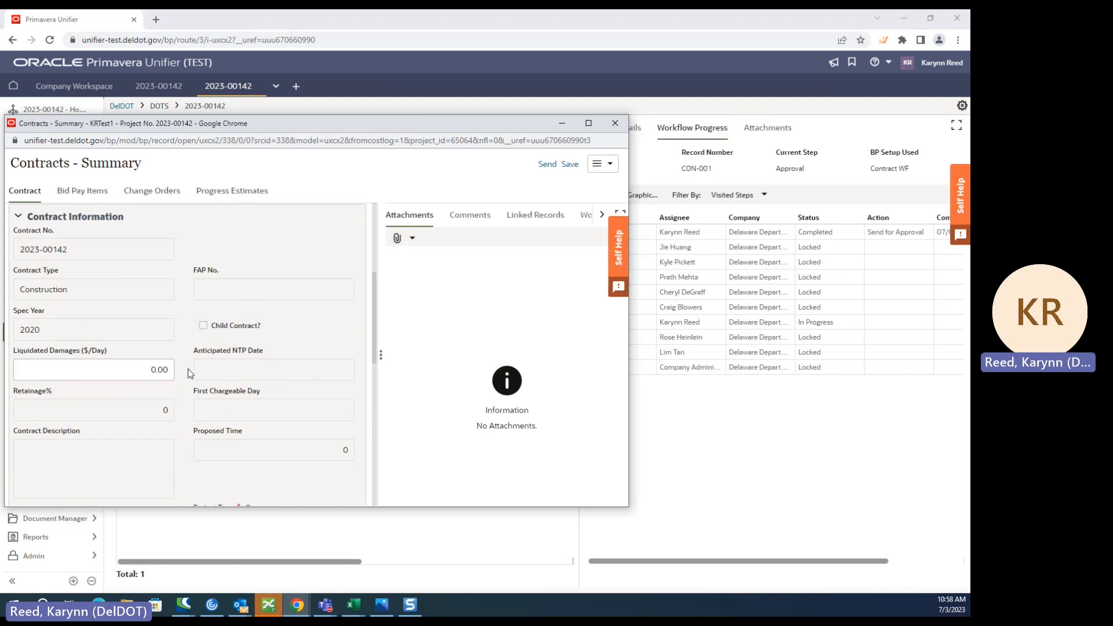
pyautogui.click(381, 605)
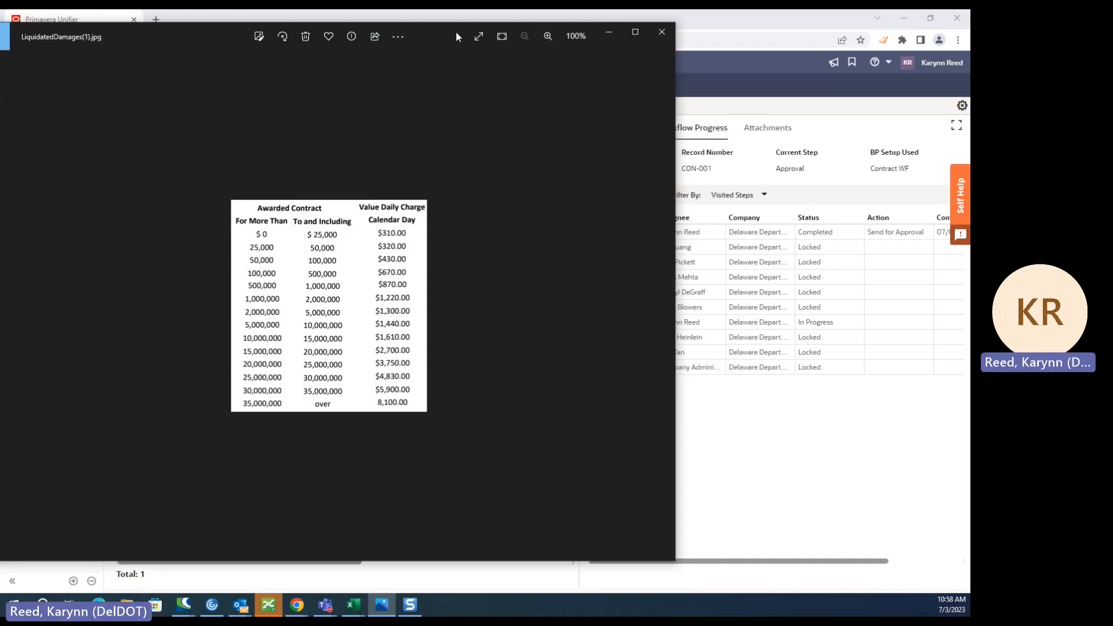
pyautogui.moveTo(455, 37); pyautogui.dragTo(0, 37)
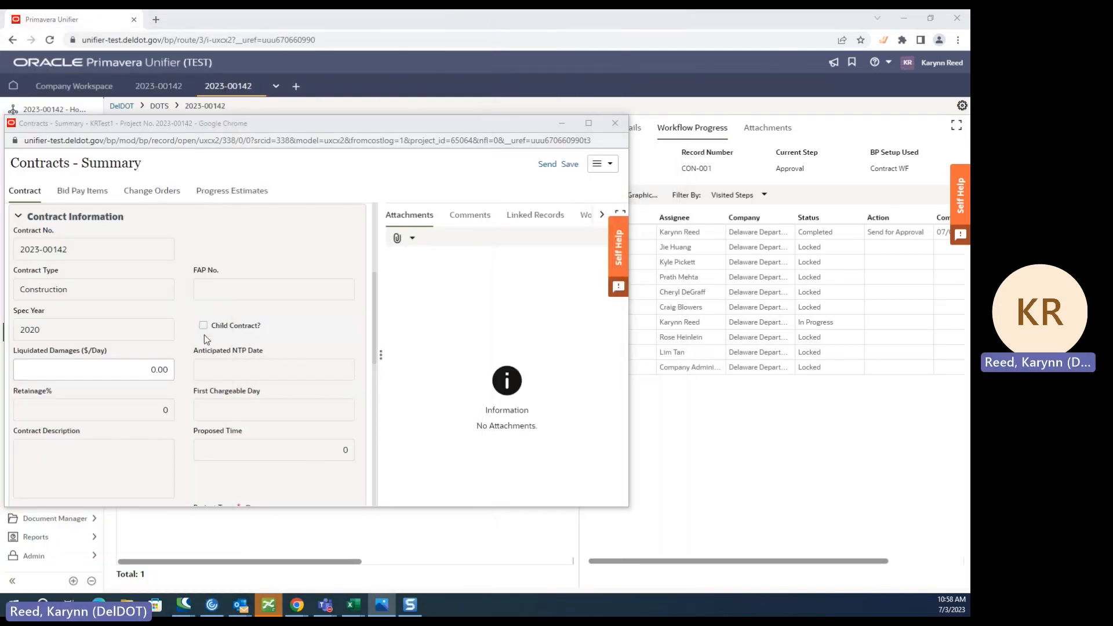
# - Review the contract form's project type, vendor and contract summary fields
pyautogui.click(89, 192)
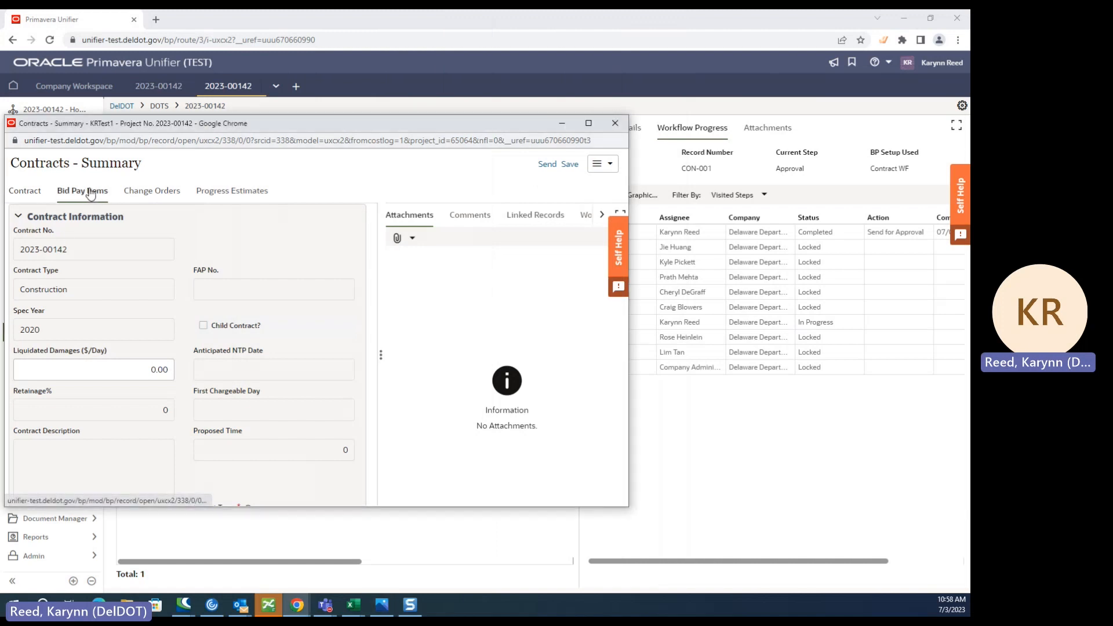
pyautogui.click(25, 191)
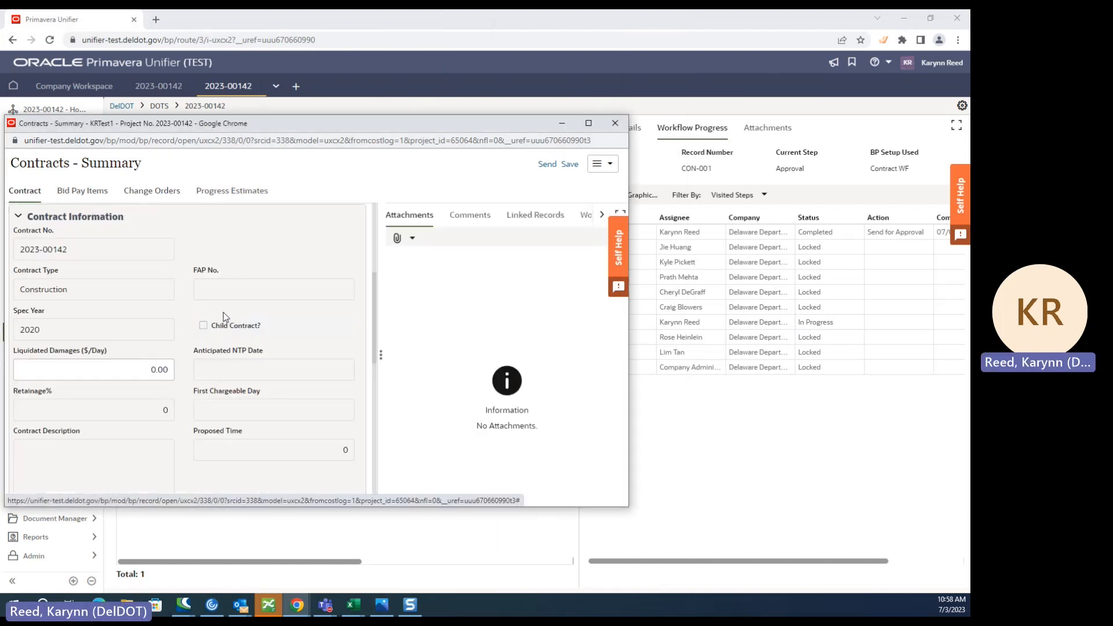
pyautogui.scroll(-6, 225, 315)
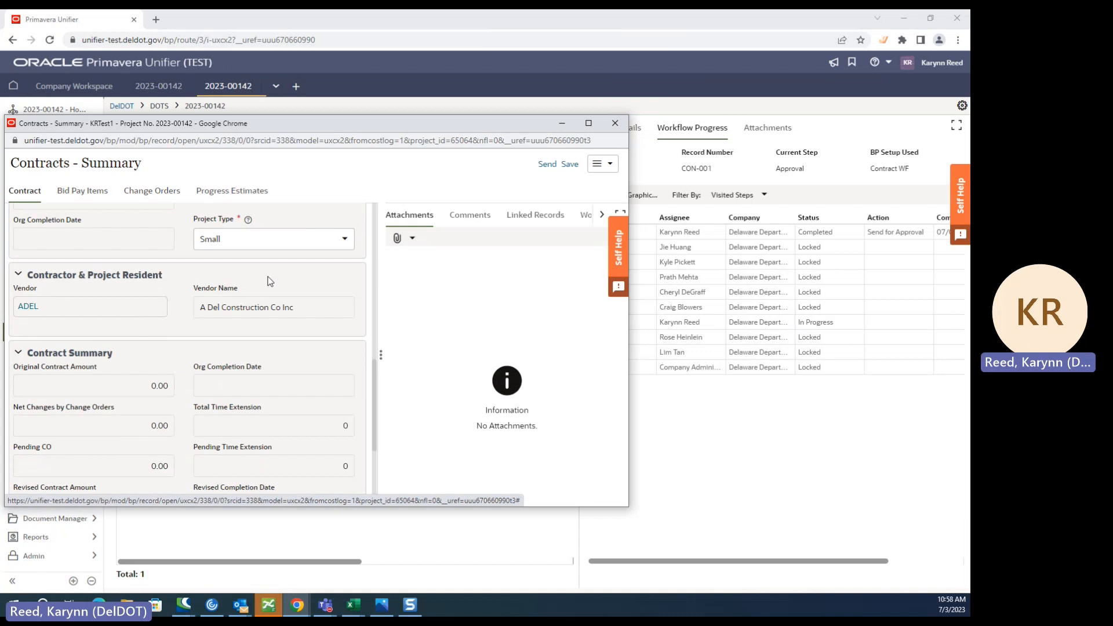
pyautogui.scroll(8, 184, 333)
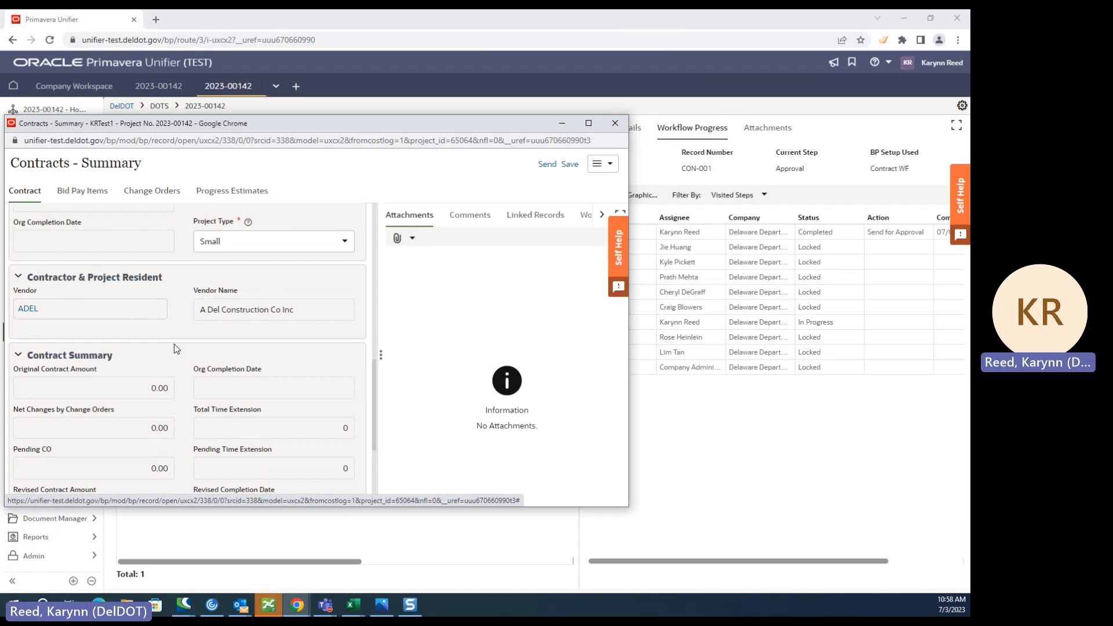
# - Choose T202303110.xlsx as the Microsoft Excel file to import into the contract's bid pay items
pyautogui.click(94, 191)
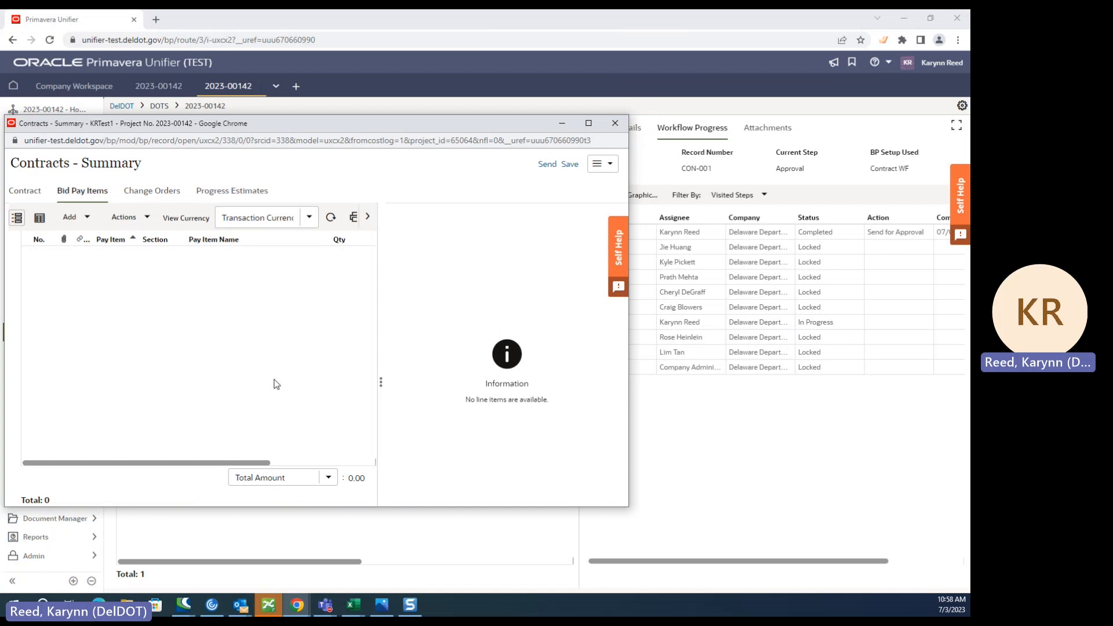
pyautogui.click(139, 219)
pyautogui.moveTo(174, 241)
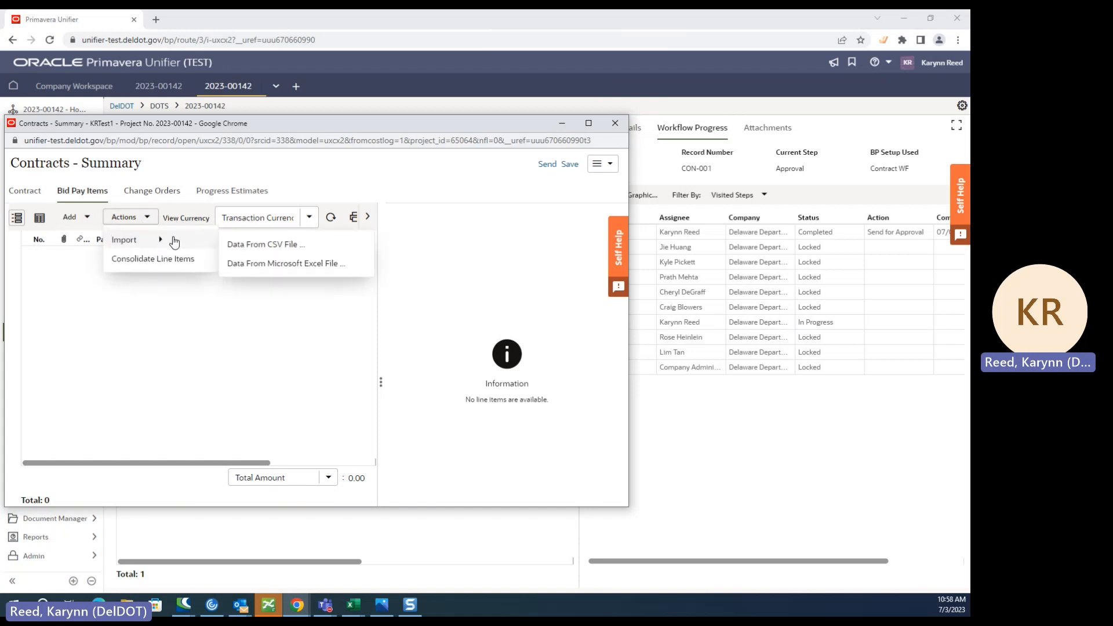
pyautogui.click(279, 263)
pyautogui.click(234, 260)
pyautogui.click(288, 230)
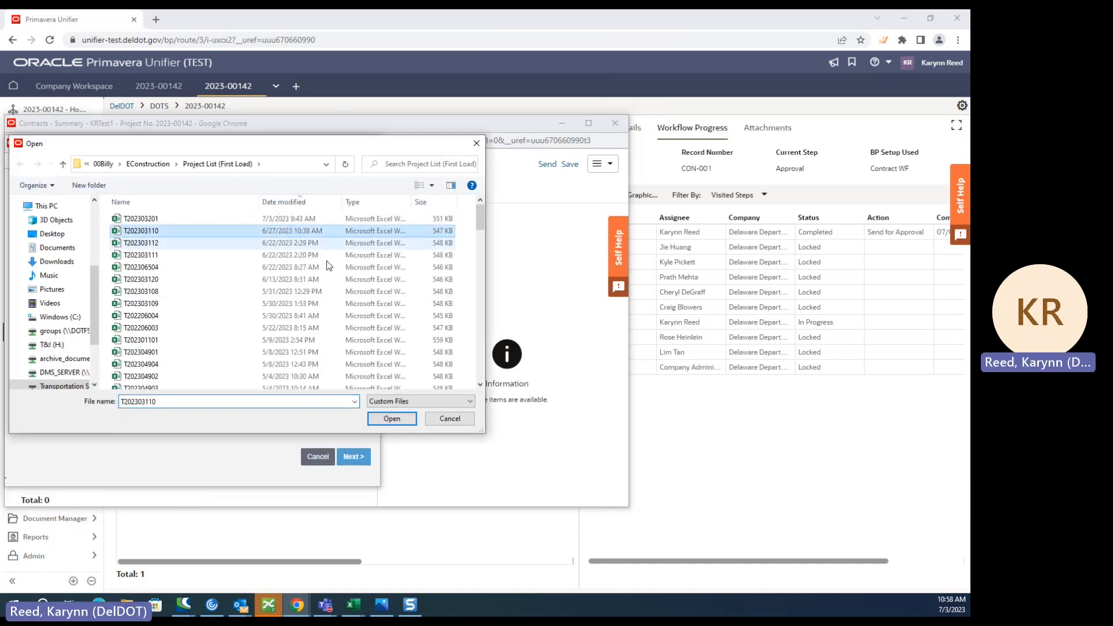
pyautogui.click(392, 419)
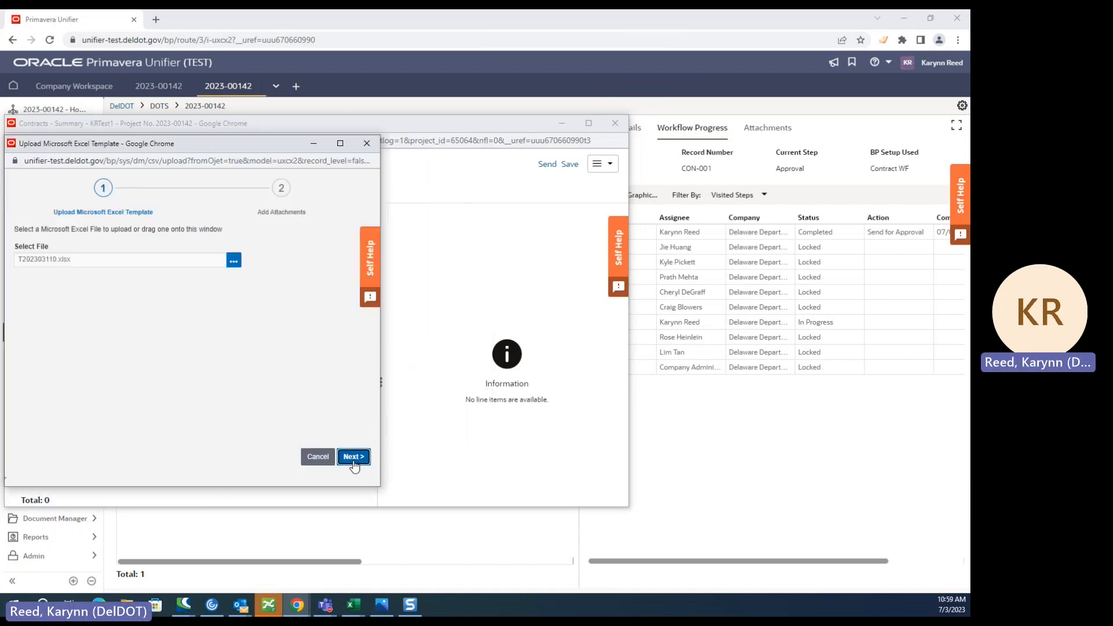
# - Upload the selected bid pay items workbook to the contract without adding attachments
pyautogui.click(354, 457)
pyautogui.moveTo(269, 150); pyautogui.dragTo(693, 134)
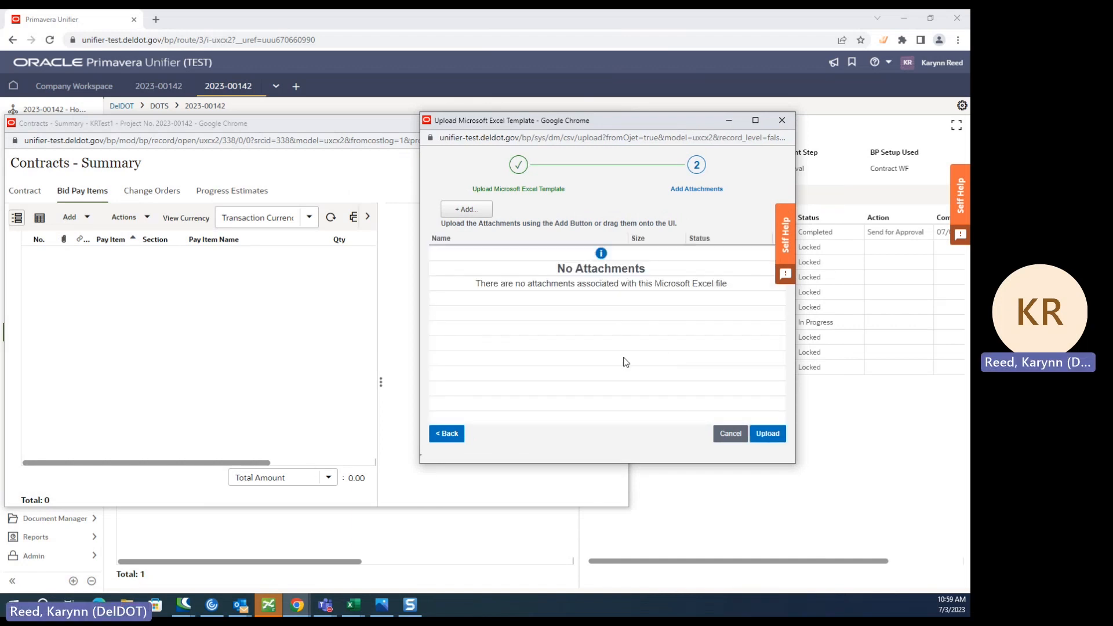
pyautogui.click(767, 435)
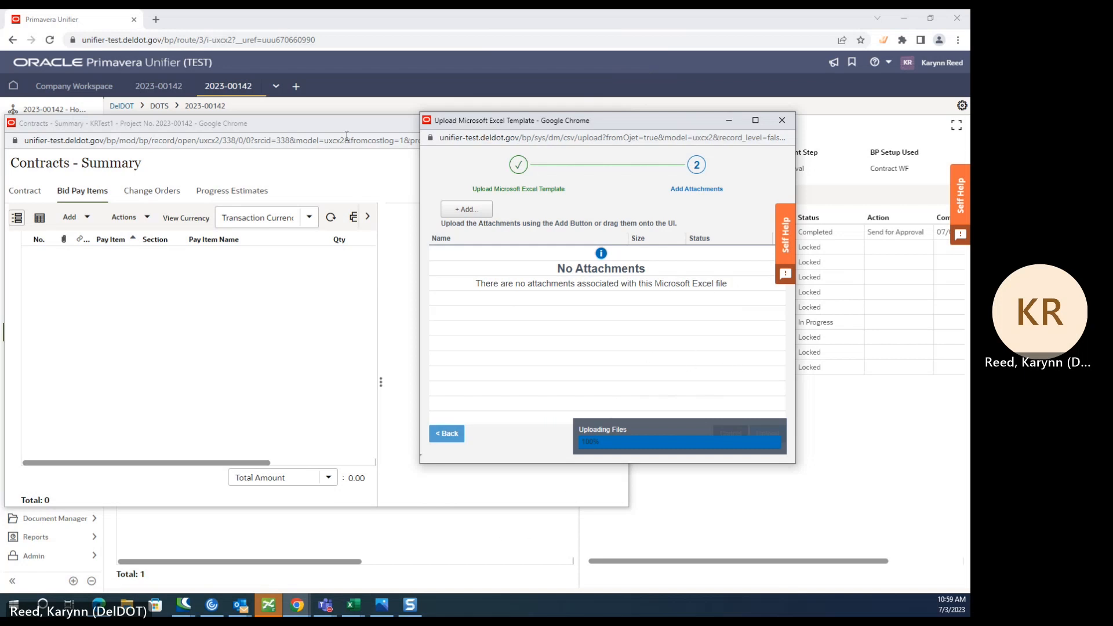
pyautogui.moveTo(627, 125); pyautogui.dragTo(573, 136)
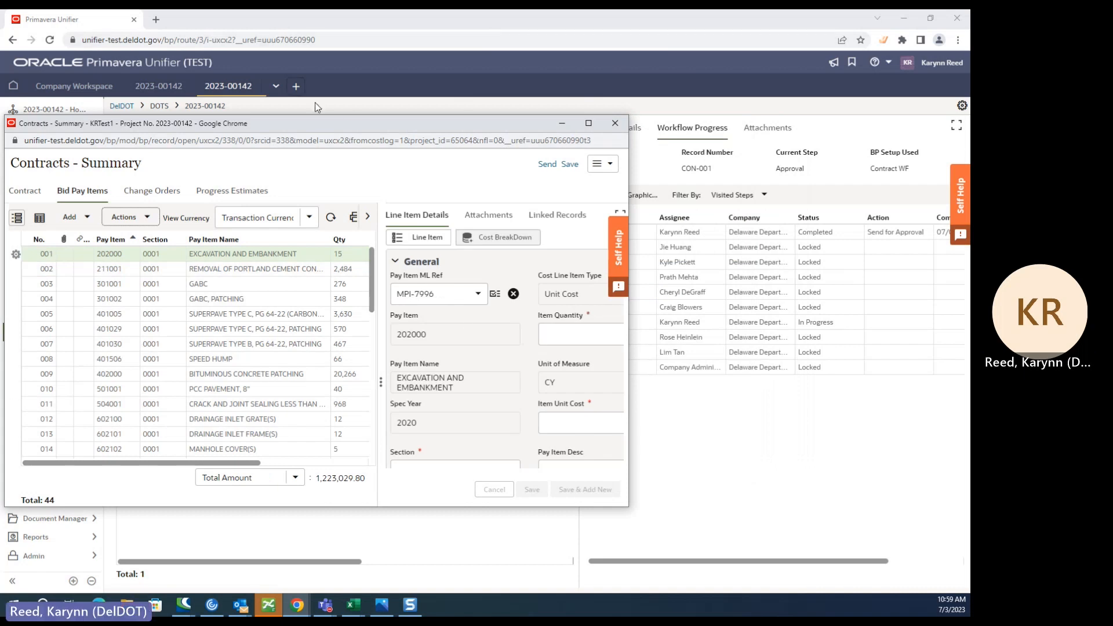
# - Review the imported bid pay items and their total amount
pyautogui.moveTo(336, 124); pyautogui.dragTo(542, 104)
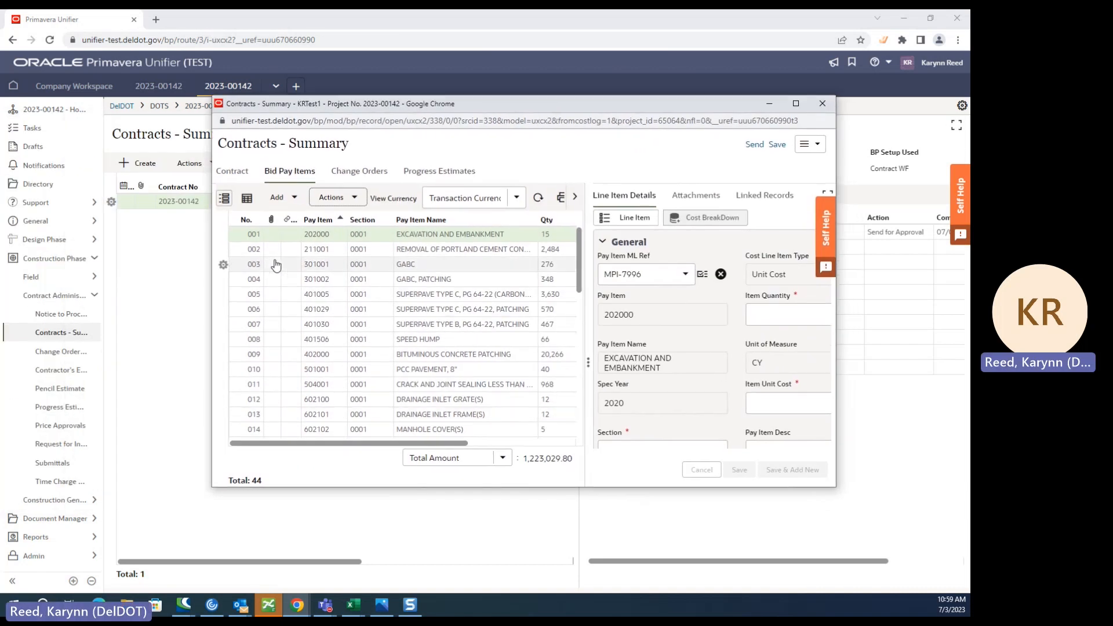
pyautogui.scroll(-5, 293, 302)
pyautogui.scroll(4, 314, 369)
pyautogui.scroll(2, 335, 360)
pyautogui.moveTo(524, 461); pyautogui.dragTo(574, 458)
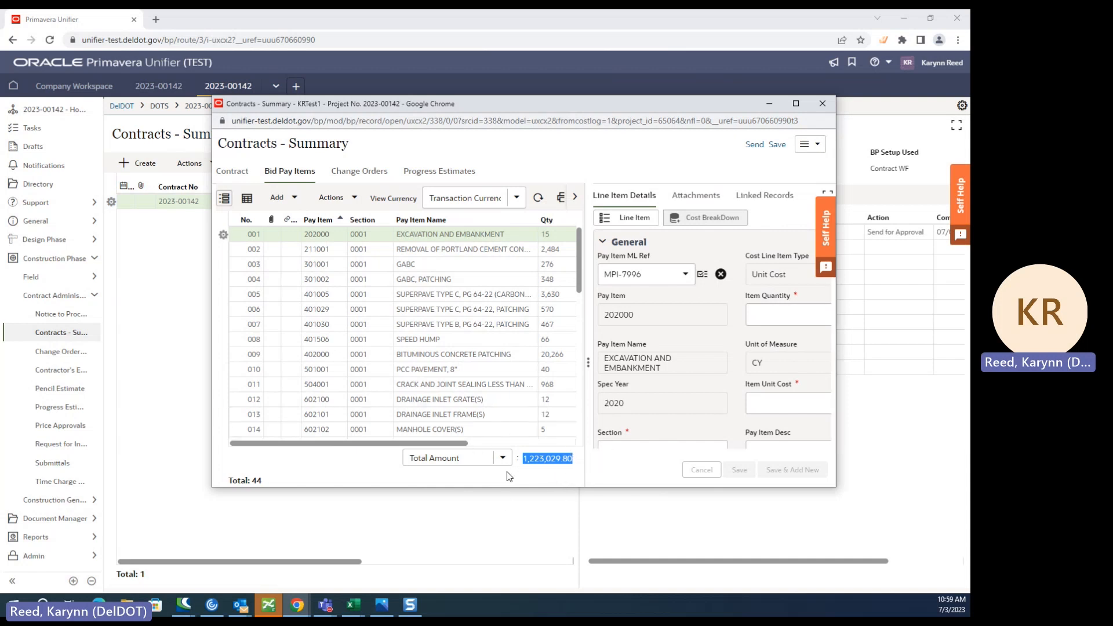
pyautogui.click(566, 479)
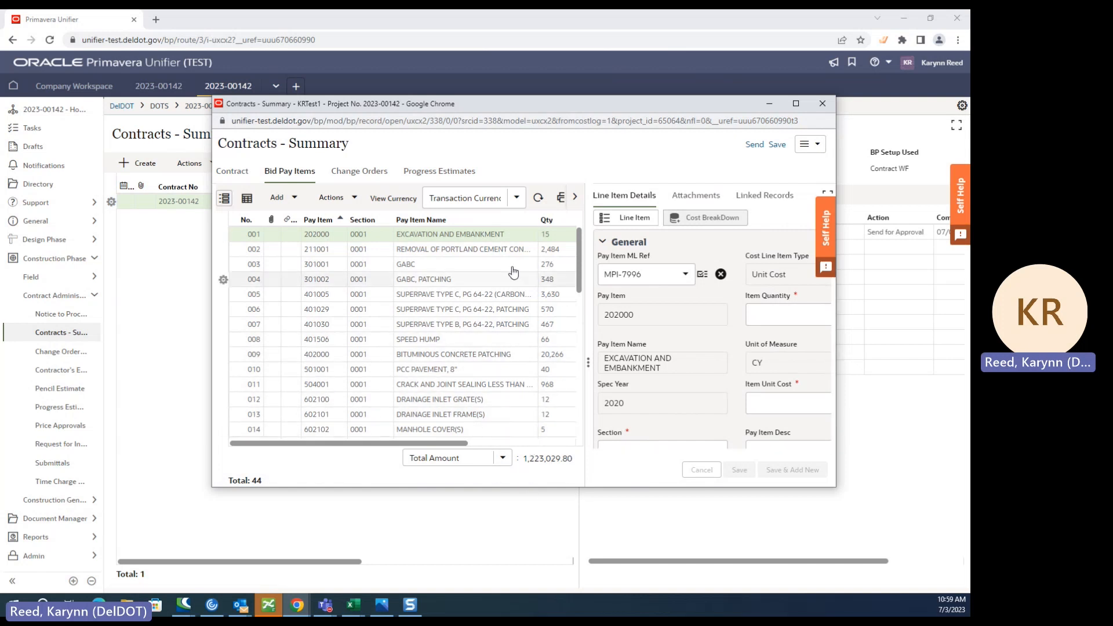
# - Compare the bid pay items' total with the amount and original contract amount on the contract form
pyautogui.click(233, 172)
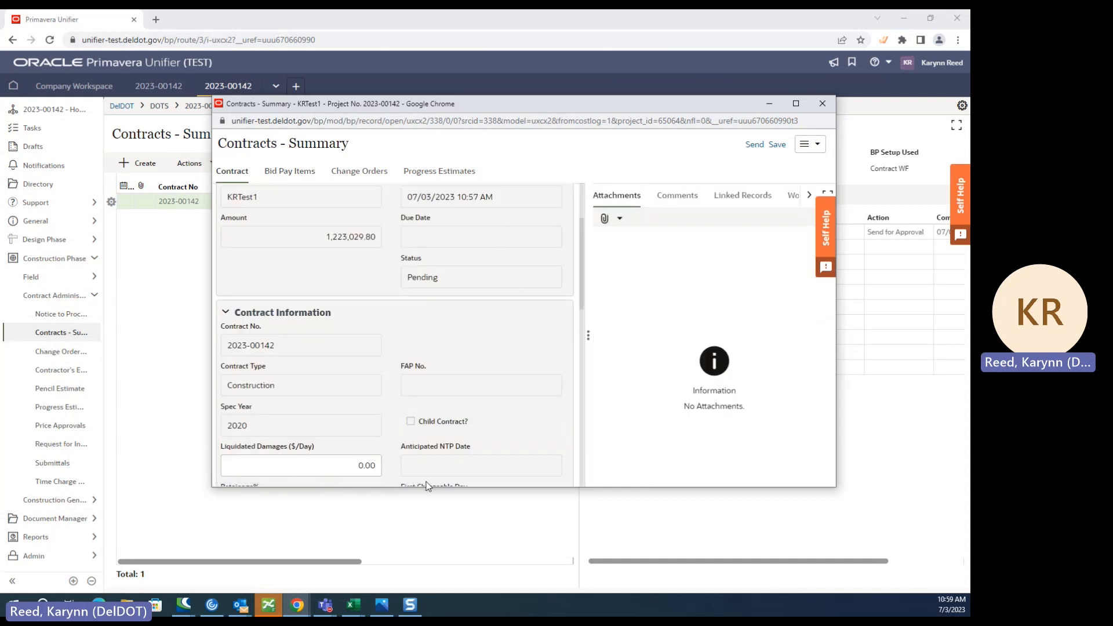
pyautogui.click(279, 172)
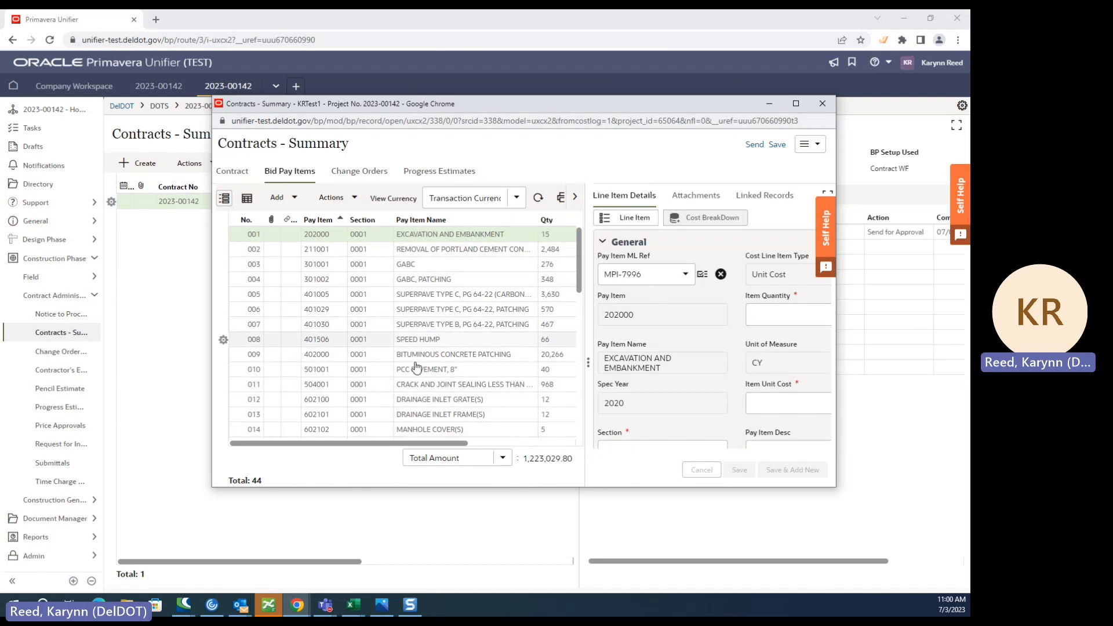
pyautogui.moveTo(574, 459); pyautogui.dragTo(547, 459)
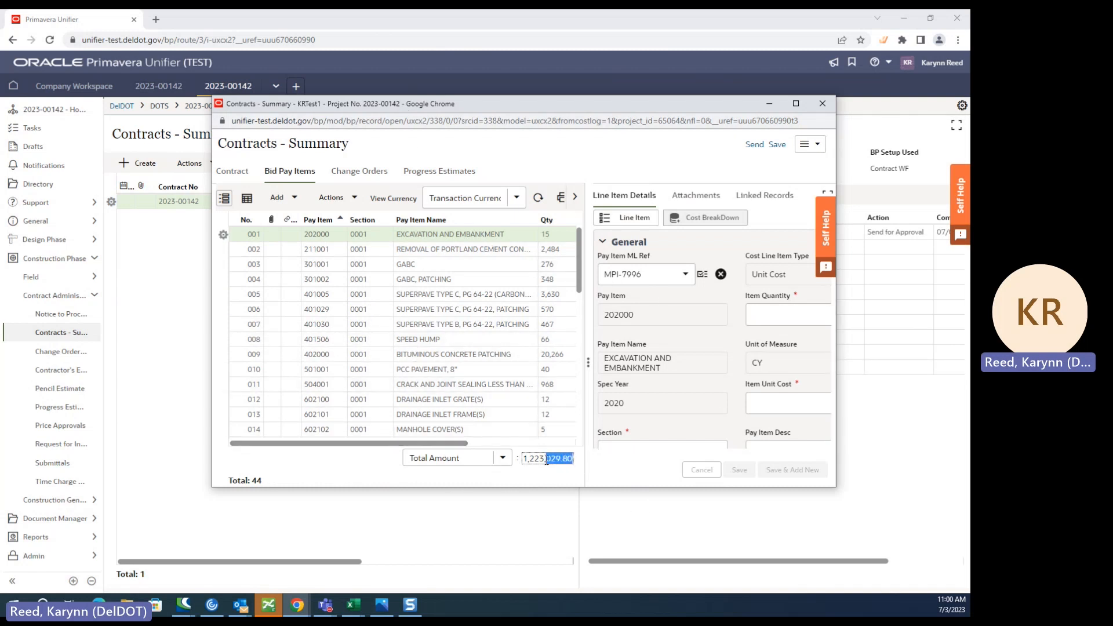
pyautogui.click(509, 479)
pyautogui.click(233, 170)
pyautogui.scroll(-5, 404, 377)
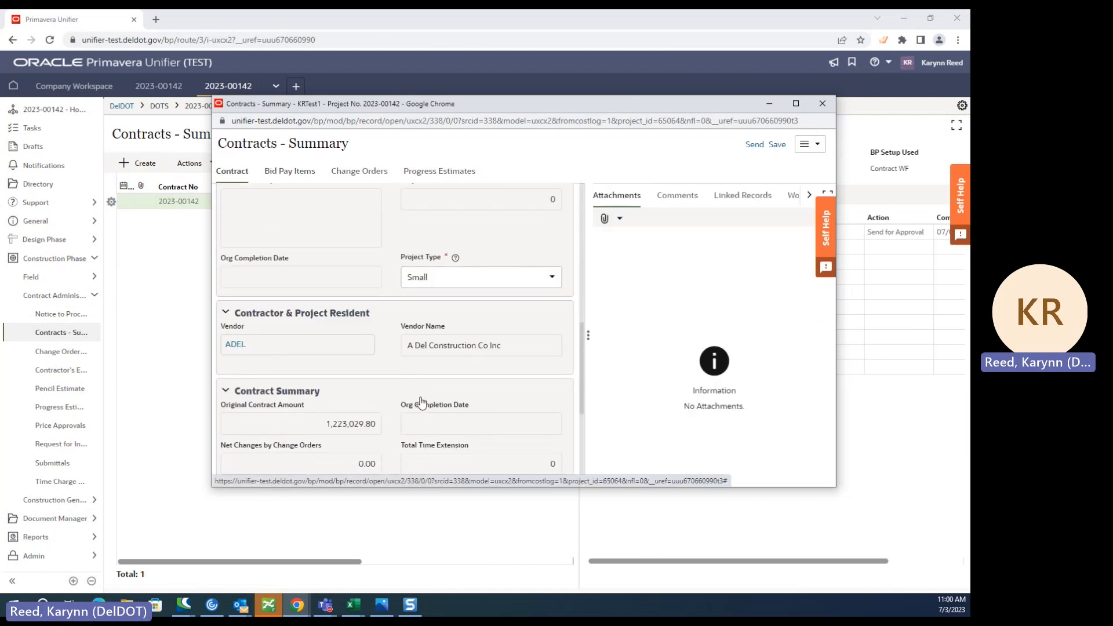
pyautogui.scroll(-4, 435, 400)
pyautogui.scroll(10, 397, 456)
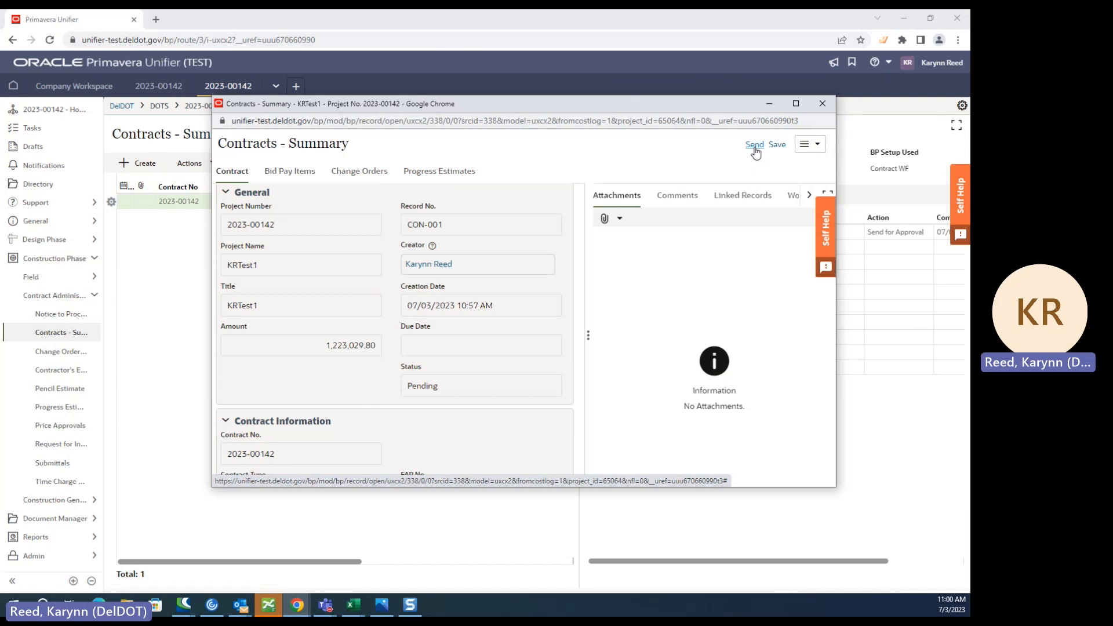
# - Close the contract record and start a new Notice to Proceed record for the project
pyautogui.click(822, 103)
pyautogui.click(581, 188)
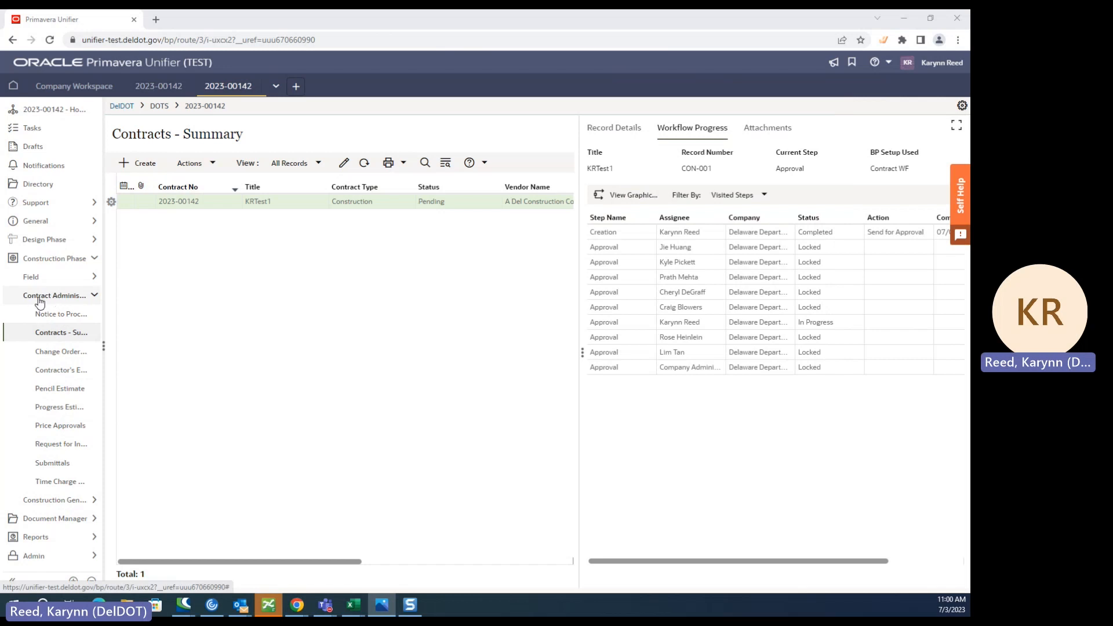
pyautogui.click(55, 313)
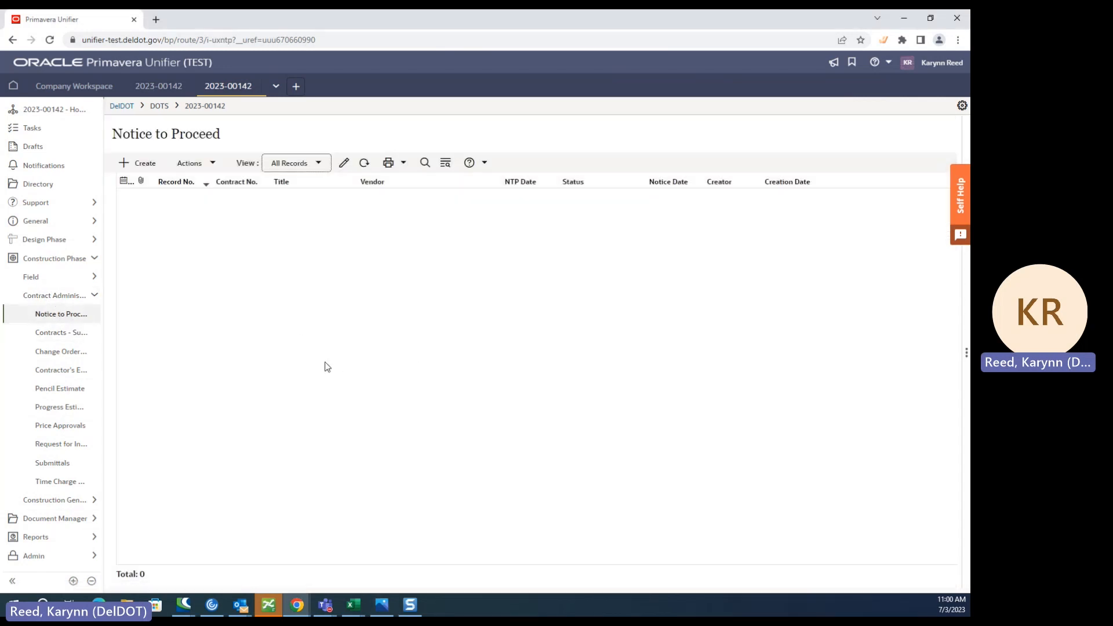
pyautogui.click(145, 163)
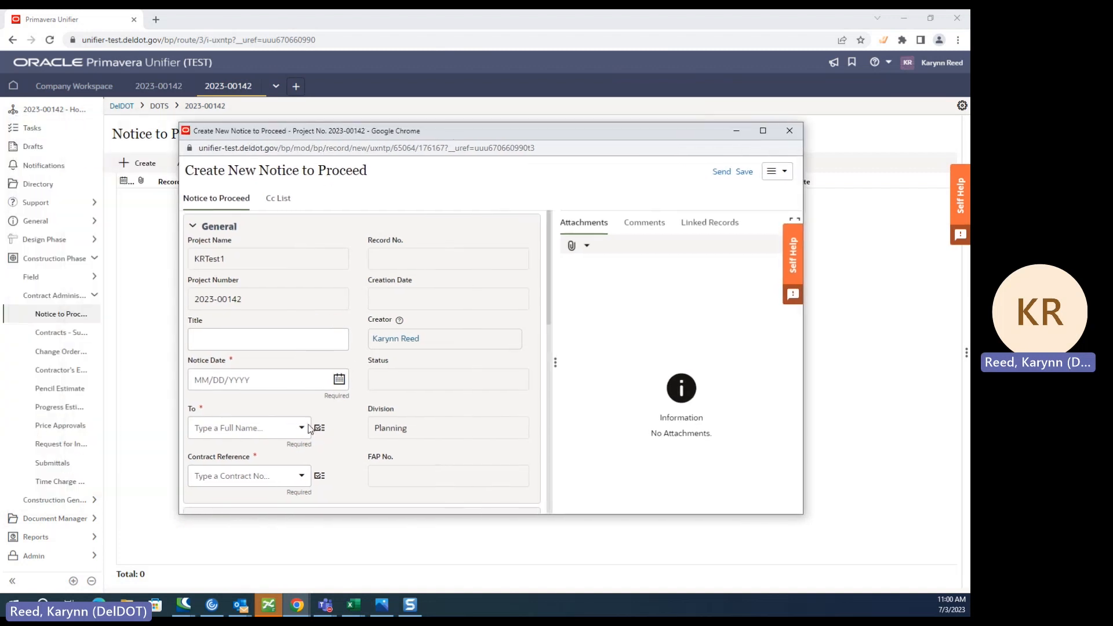
# - Review the fields of the new Notice to Proceed form and close it without saving
pyautogui.scroll(-3, 306, 511)
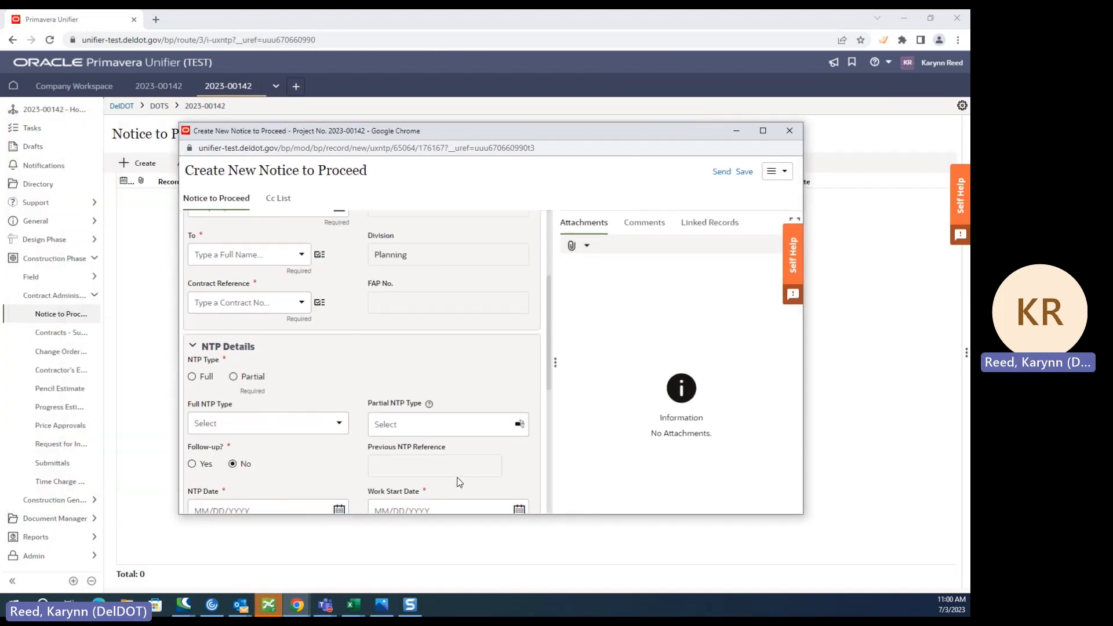
pyautogui.scroll(-4, 305, 301)
pyautogui.scroll(7, 371, 374)
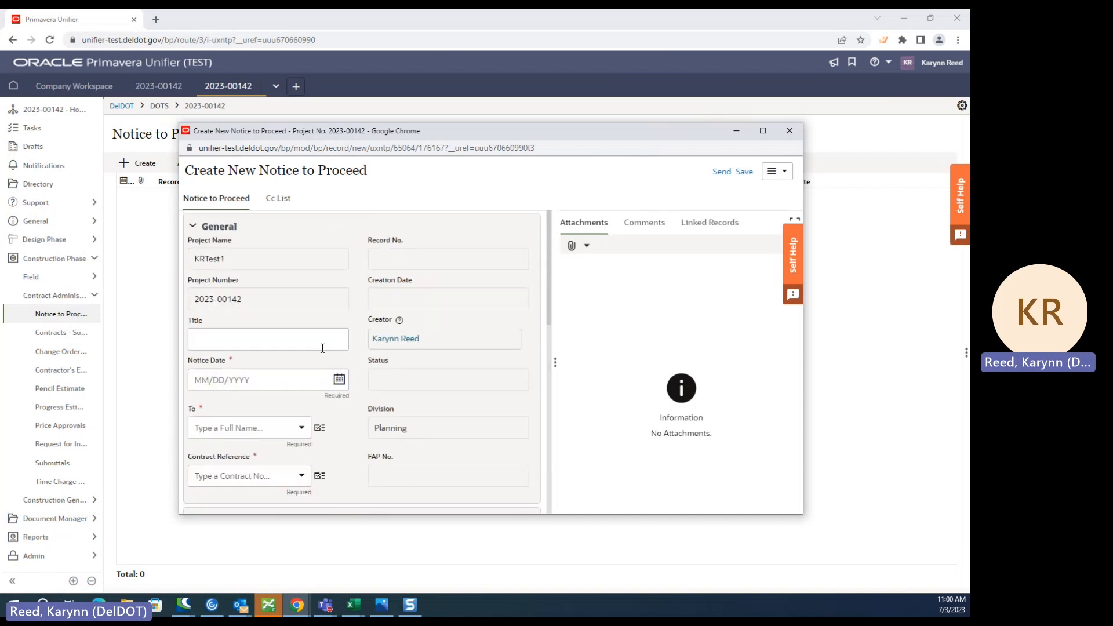
pyautogui.scroll(-7, 304, 367)
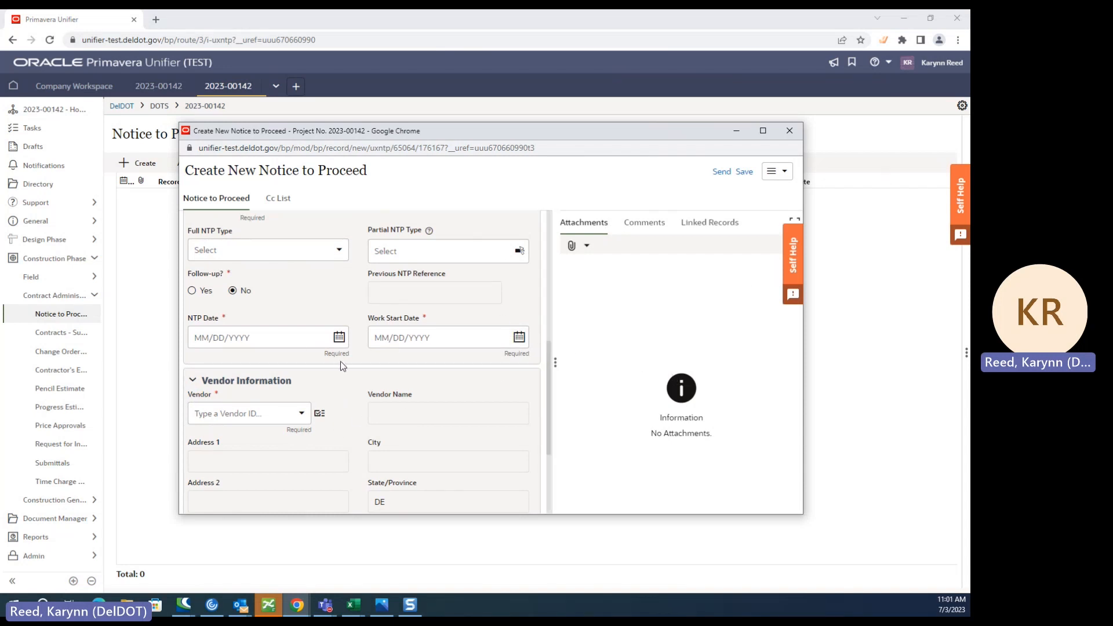
pyautogui.scroll(7, 341, 361)
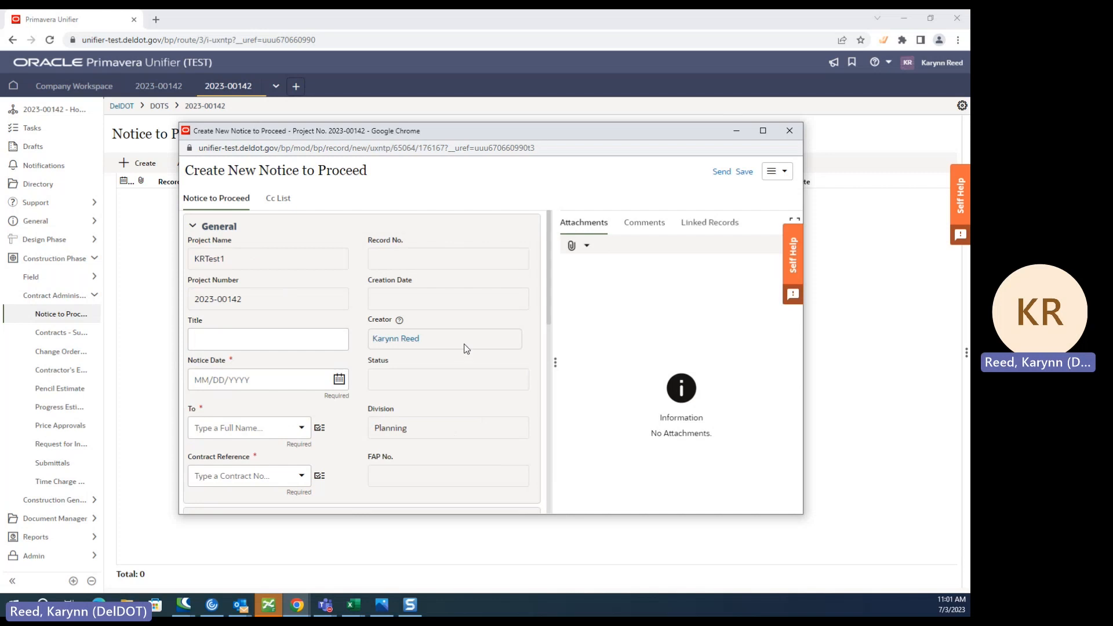
pyautogui.click(791, 132)
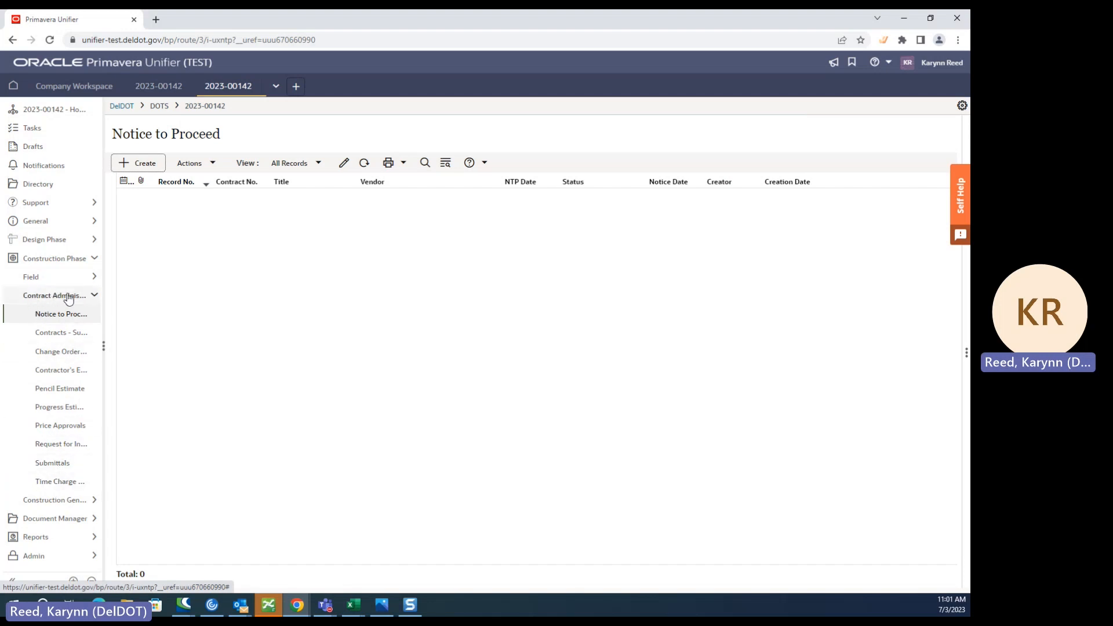
# - Open the project's Time Charge Notices log and start a new First Chargeable Day record
pyautogui.click(65, 488)
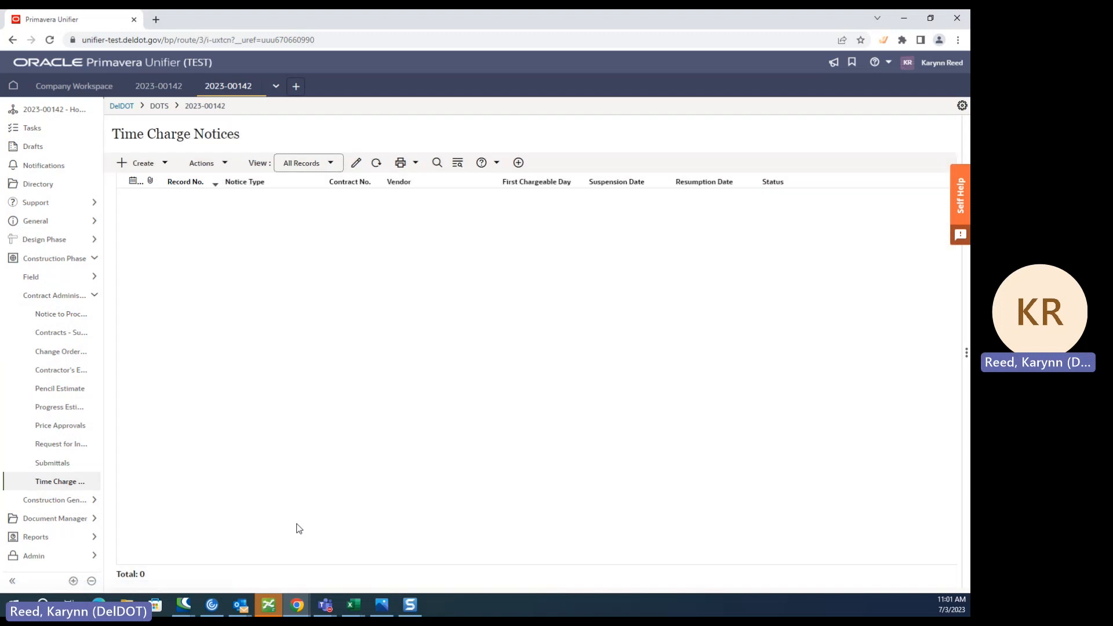
pyautogui.click(170, 164)
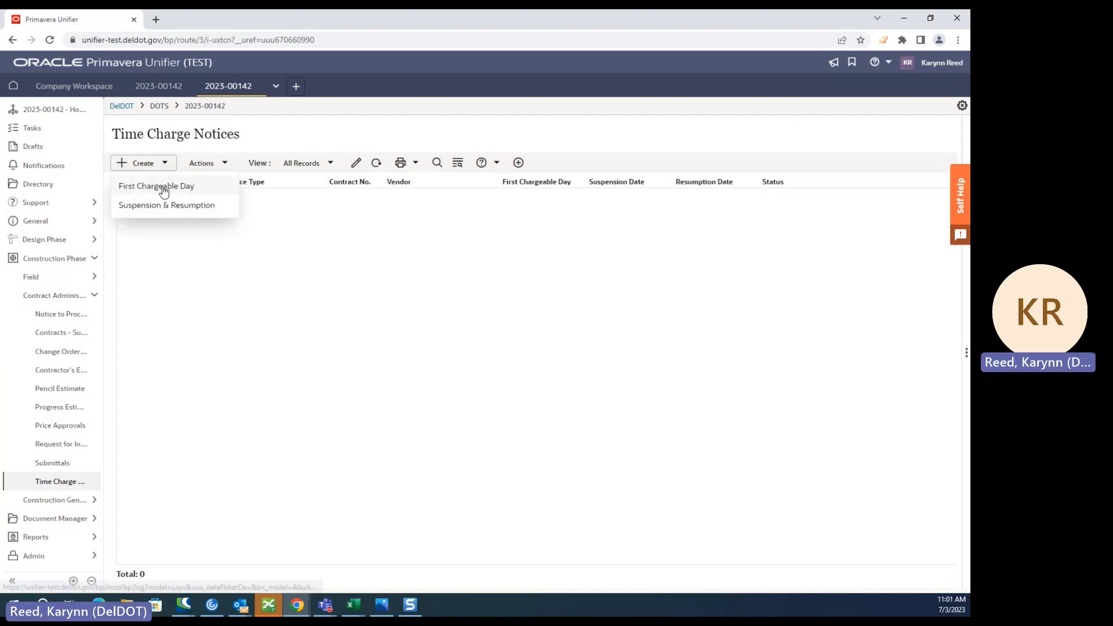
pyautogui.click(164, 192)
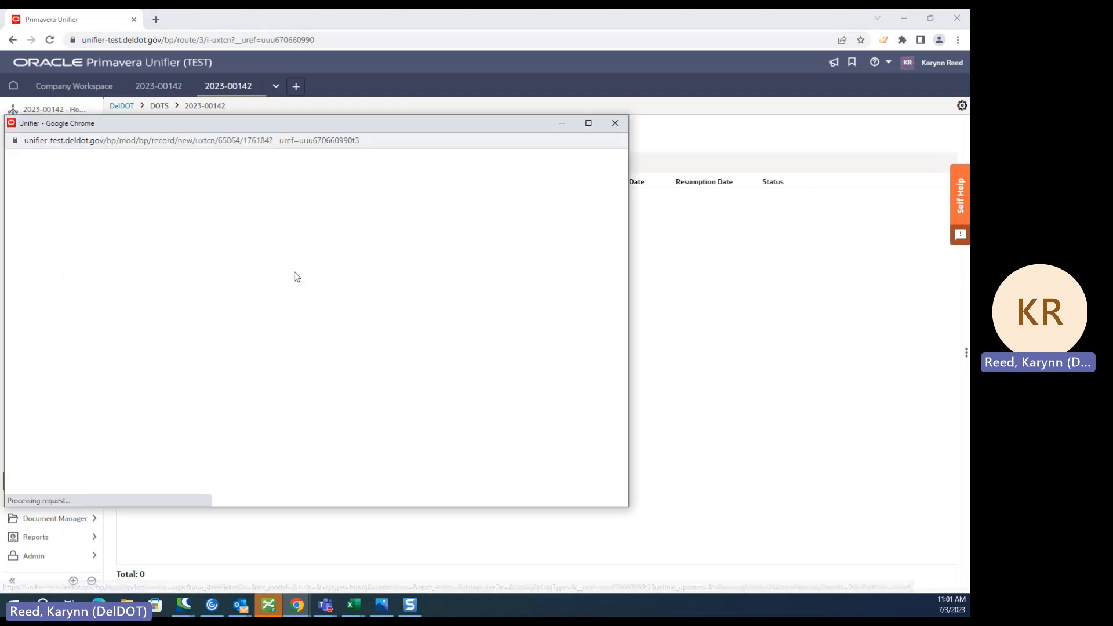
# - Review the First Chargeable Day form's general, FCD and recipient sections, and close it without saving
pyautogui.scroll(-4, 197, 348)
pyautogui.scroll(4, 183, 232)
pyautogui.scroll(-3, 184, 405)
pyautogui.scroll(3, 218, 439)
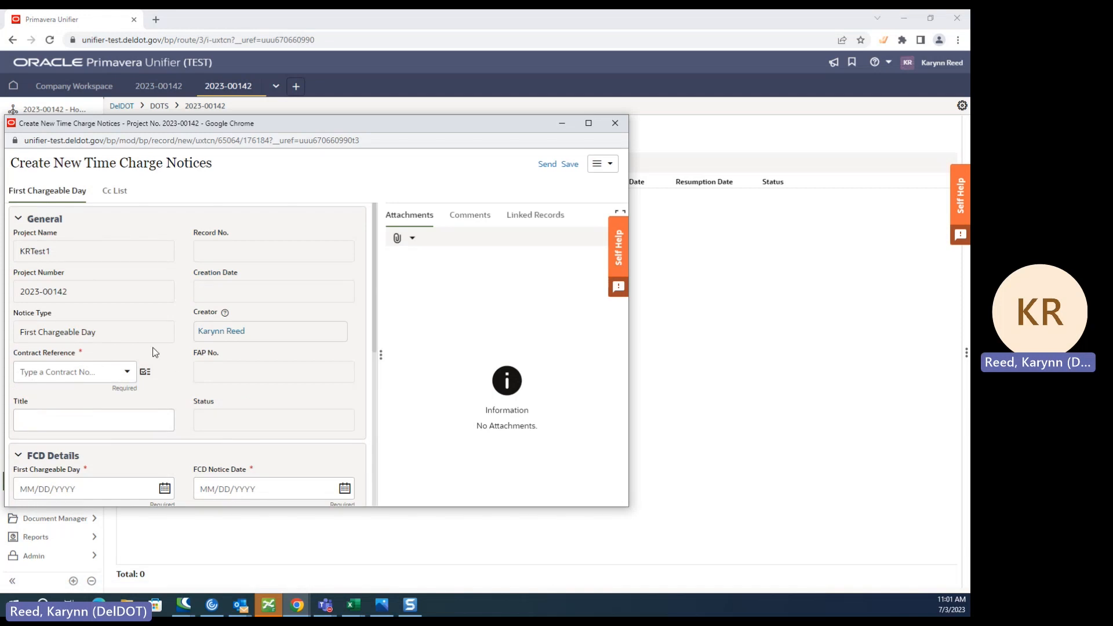
pyautogui.scroll(-4, 242, 389)
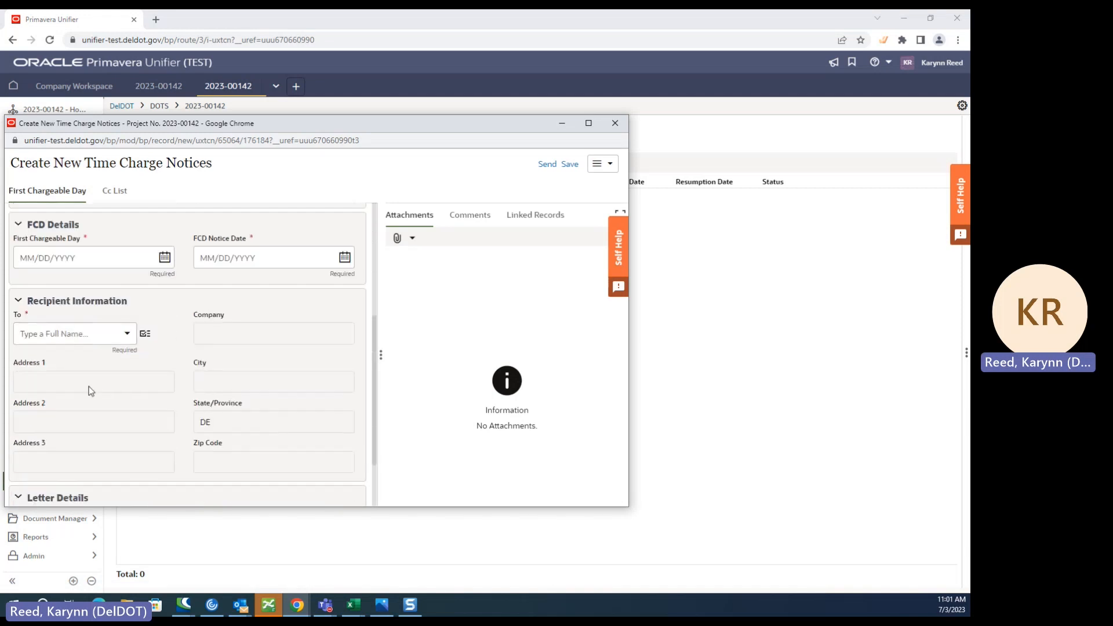
pyautogui.scroll(3, 232, 374)
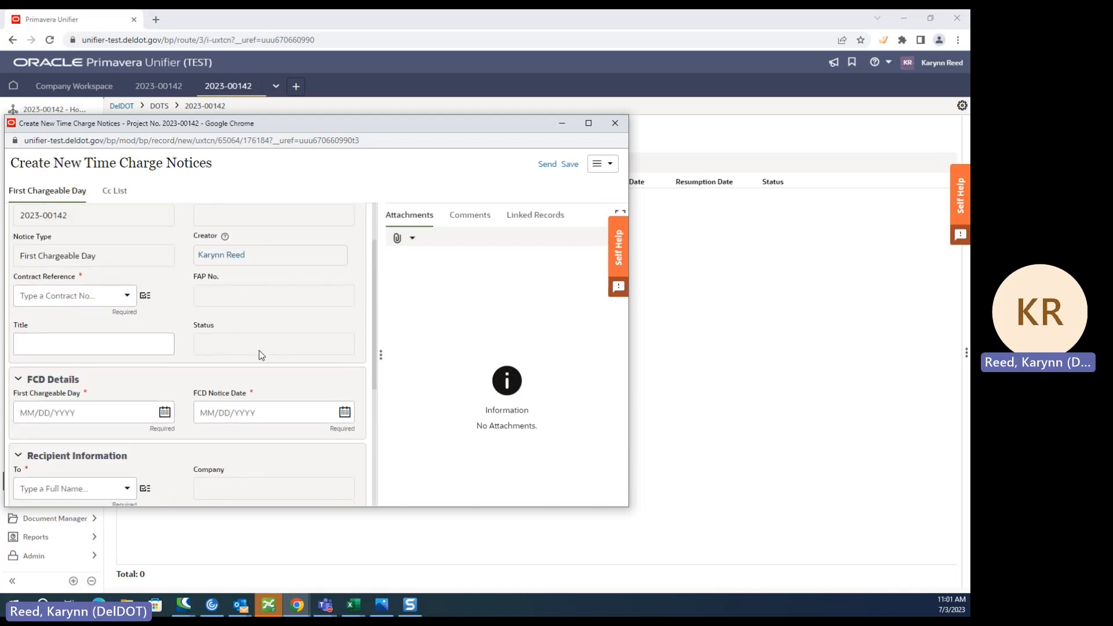
pyautogui.click(616, 123)
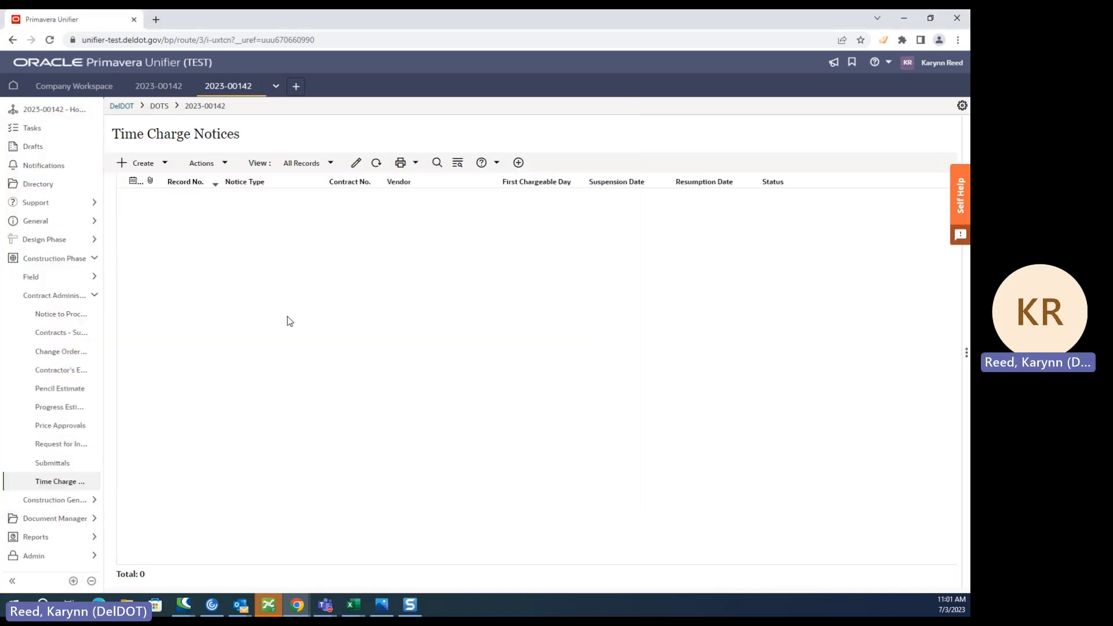
# - Collapse the Construction Phase navigation, switch the project to admin mode and open its Users list
pyautogui.click(93, 296)
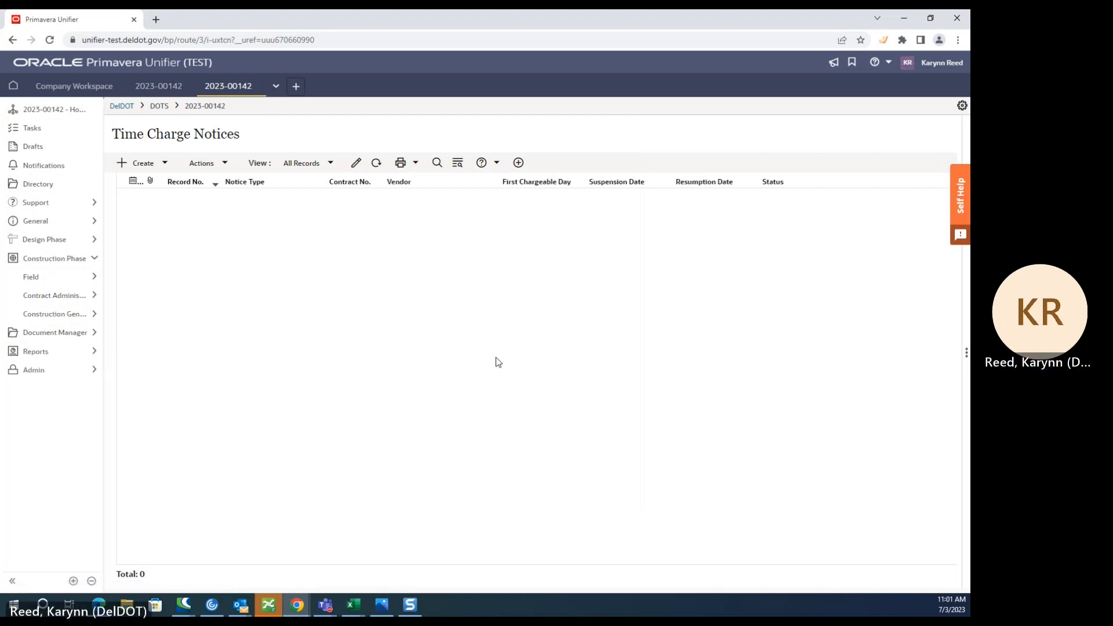
pyautogui.click(65, 260)
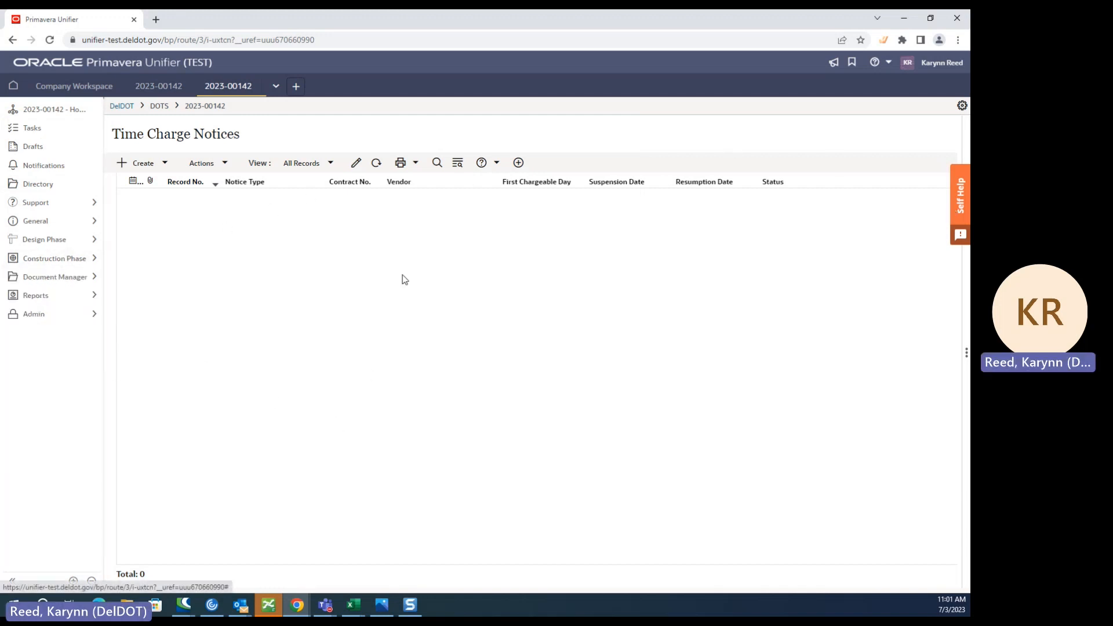
pyautogui.click(961, 109)
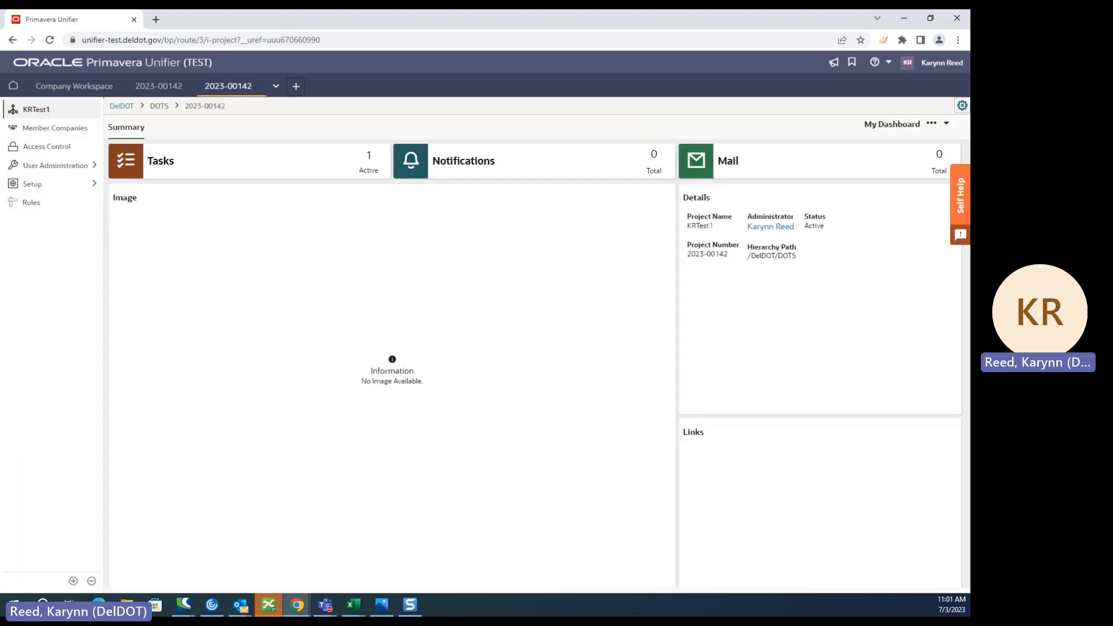
pyautogui.click(75, 165)
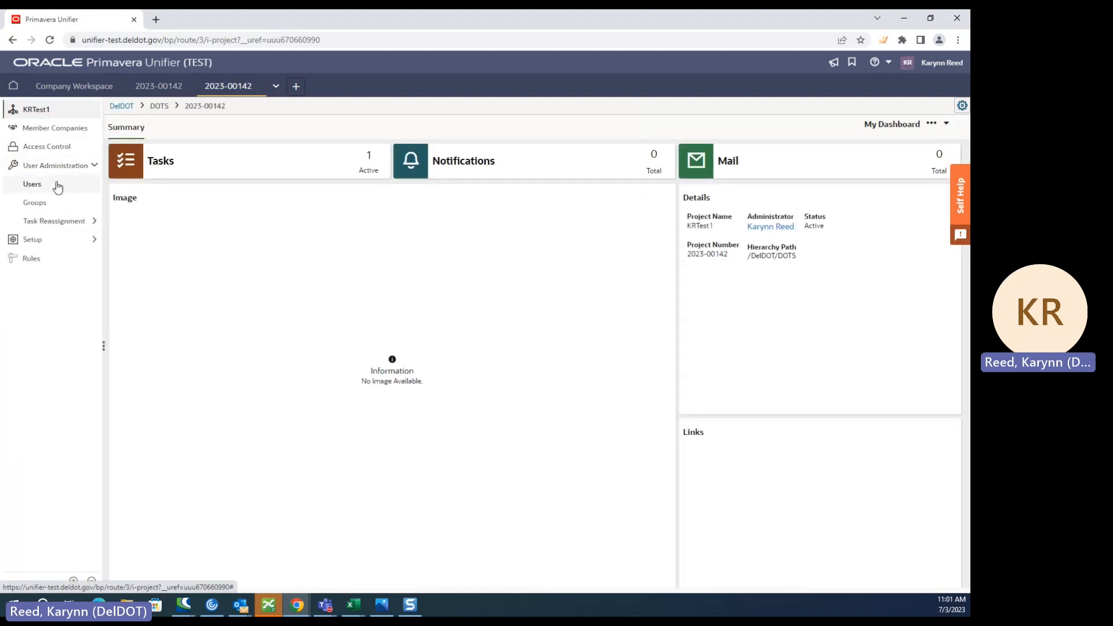
pyautogui.click(33, 185)
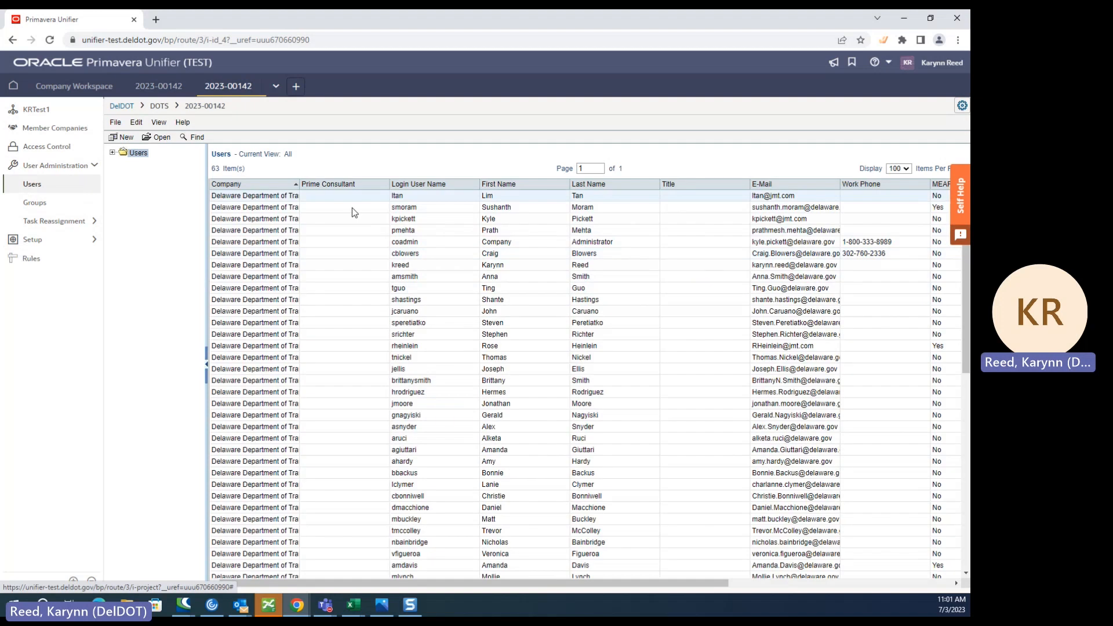
# - Open the project's Groups list and widen the Description column to make the group descriptions readable
pyautogui.click(35, 204)
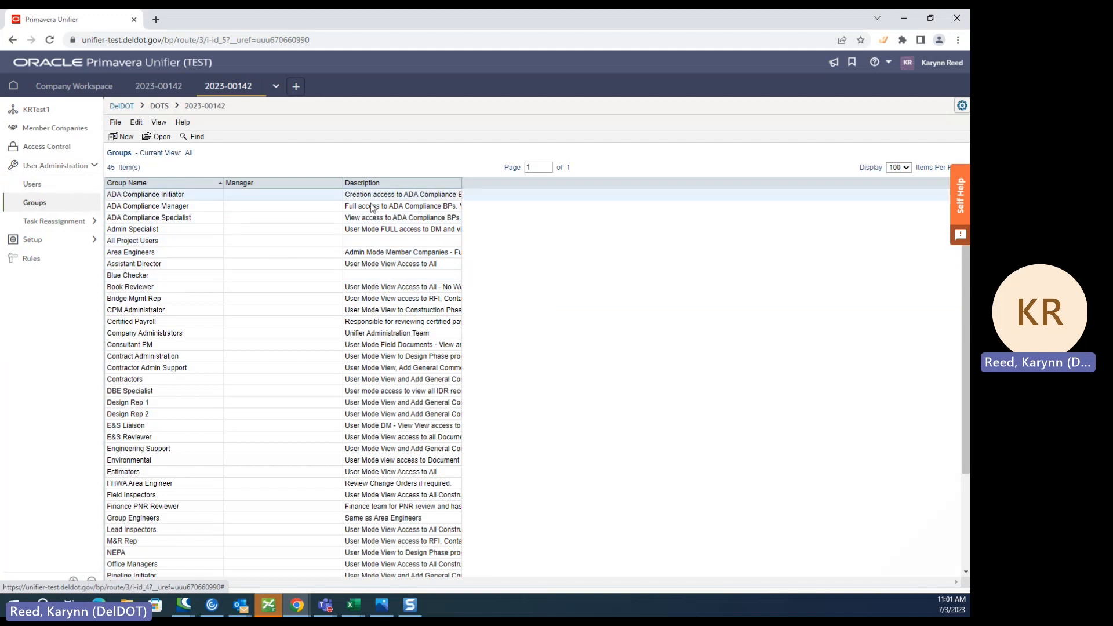
pyautogui.moveTo(461, 186); pyautogui.dragTo(610, 209)
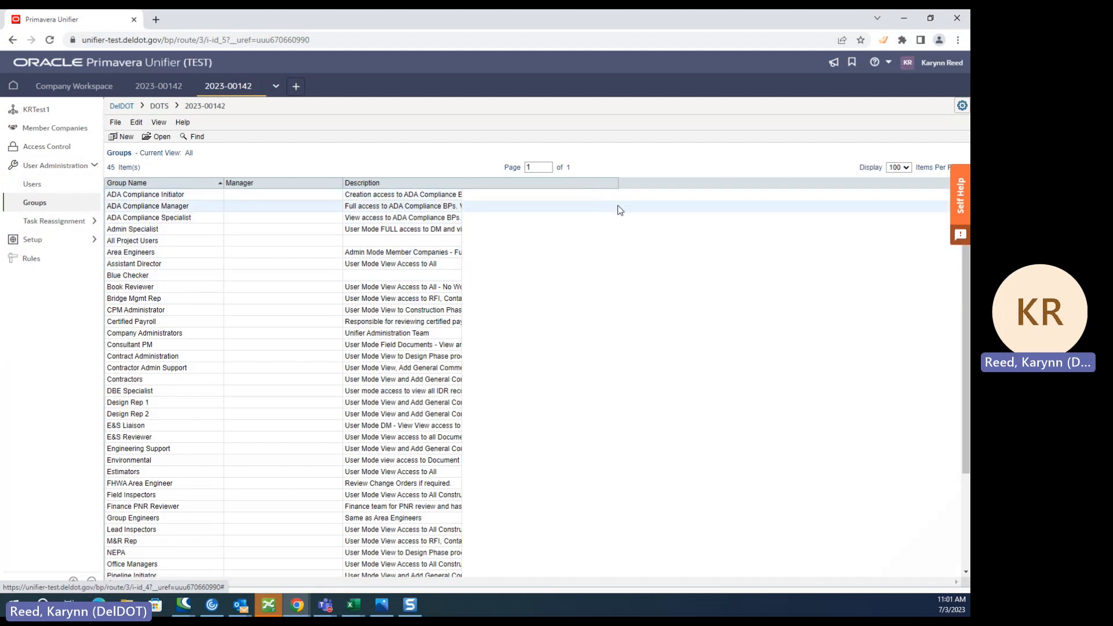
pyautogui.moveTo(700, 209); pyautogui.dragTo(707, 210)
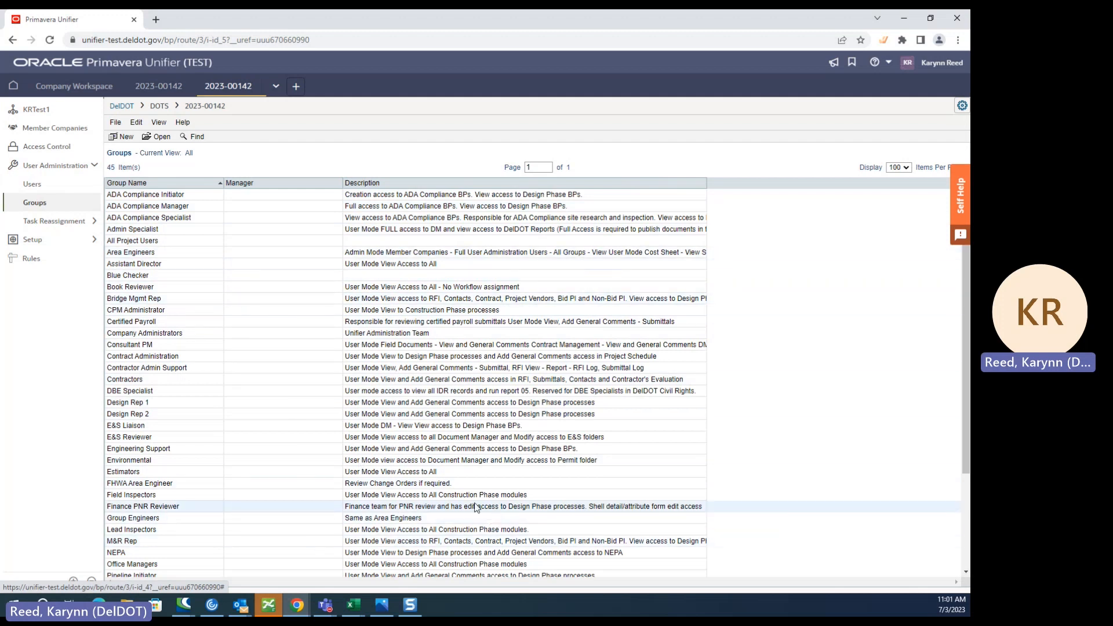
# - Review the project's user groups and the access described for each one
pyautogui.scroll(-3, 497, 537)
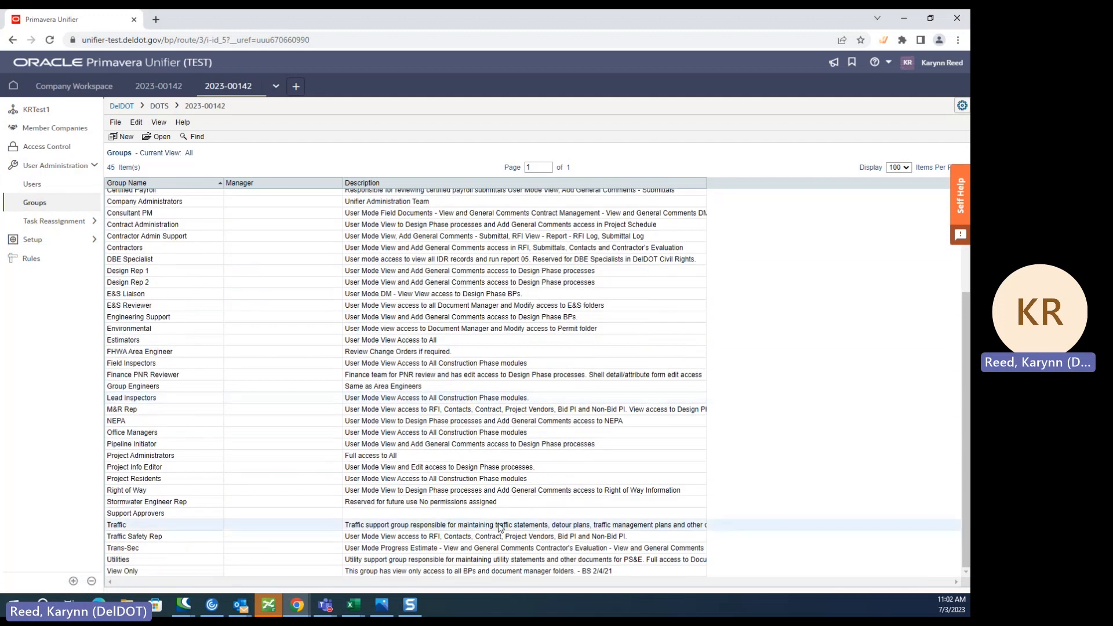
pyautogui.scroll(3, 497, 536)
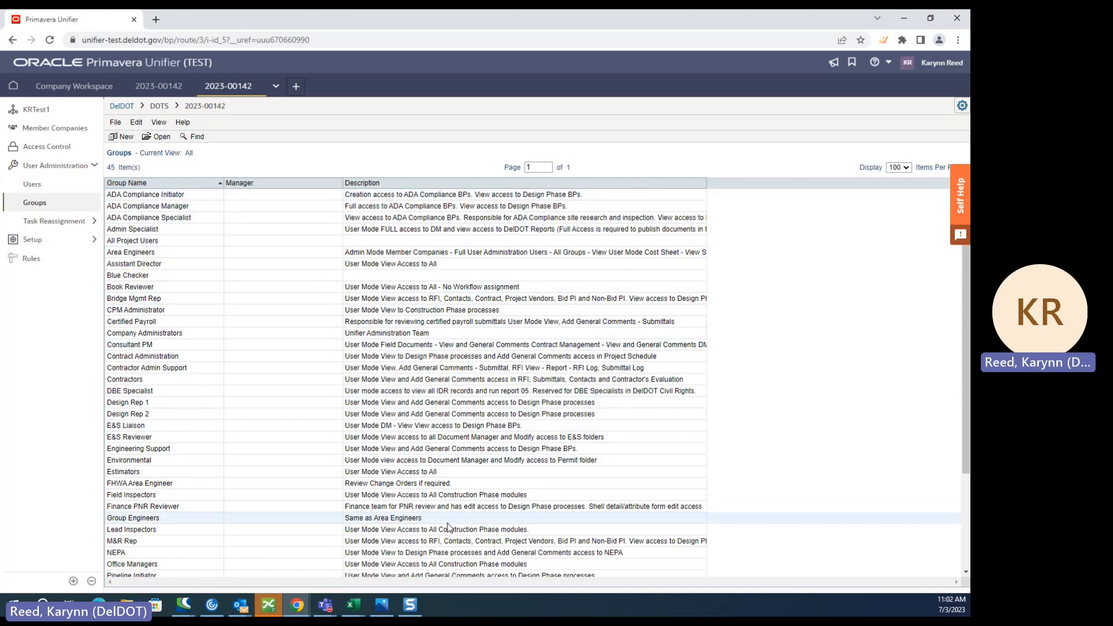
pyautogui.scroll(-5, 471, 590)
pyautogui.scroll(5, 470, 452)
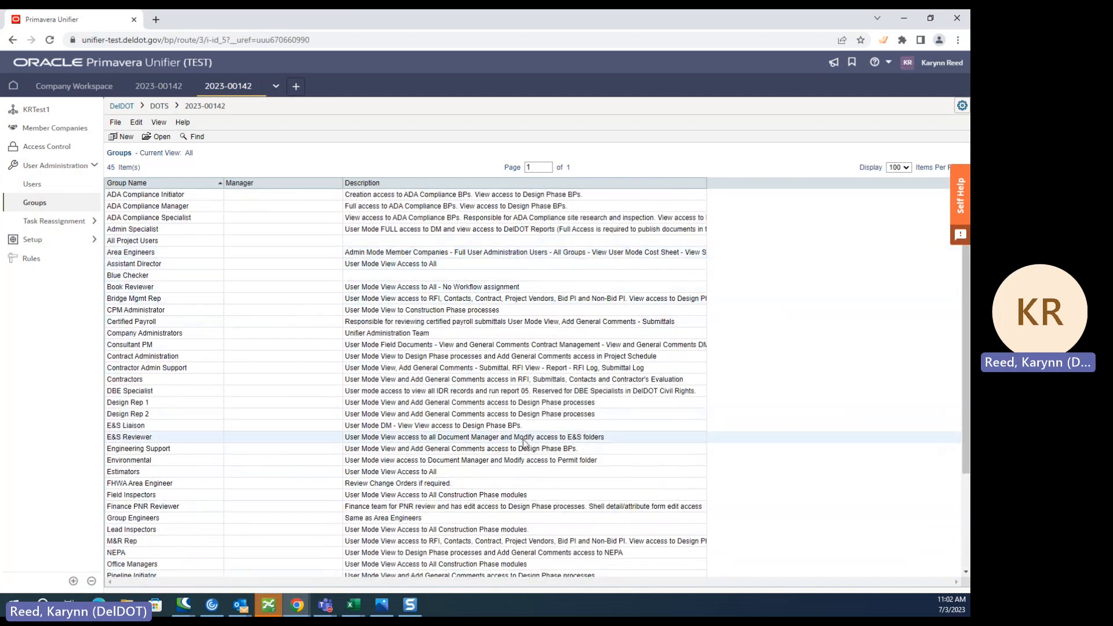
pyautogui.scroll(-3, 467, 348)
pyautogui.scroll(2, 467, 424)
pyautogui.scroll(2, 467, 424)
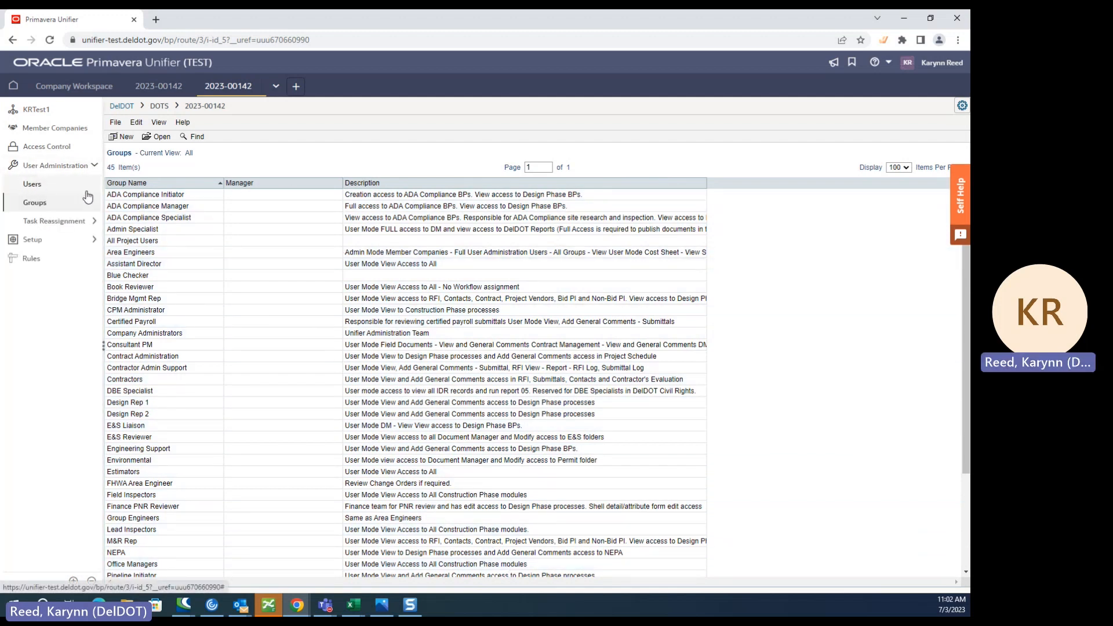
# - Check which companies are available when adding a project user, and close the User/Group Picker without adding anyone
pyautogui.click(39, 190)
pyautogui.click(123, 137)
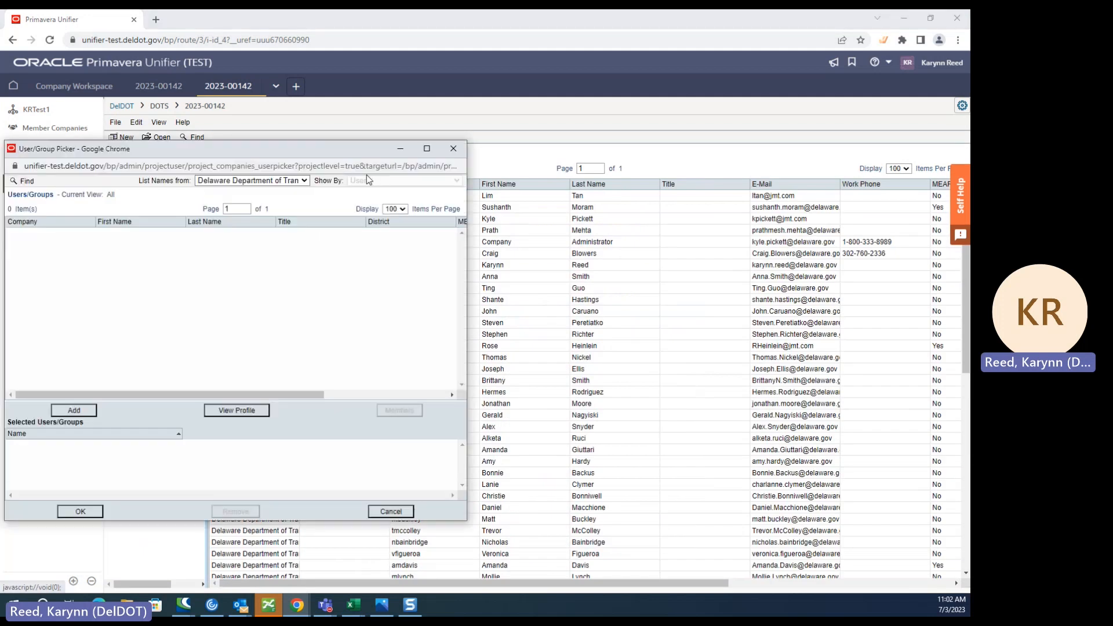
pyautogui.click(265, 185)
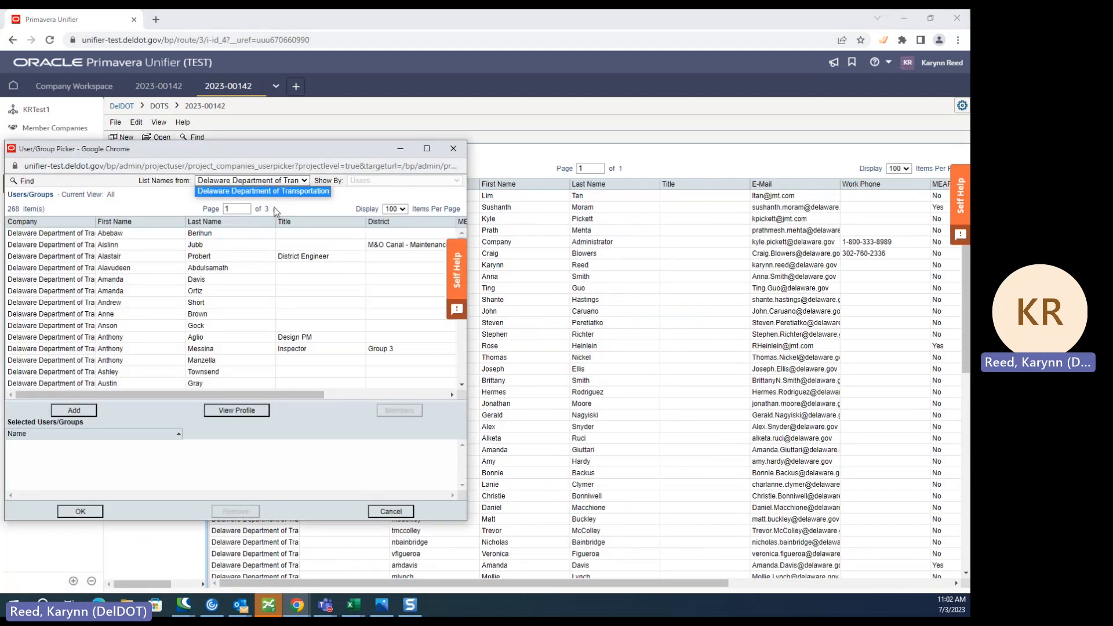
pyautogui.click(464, 148)
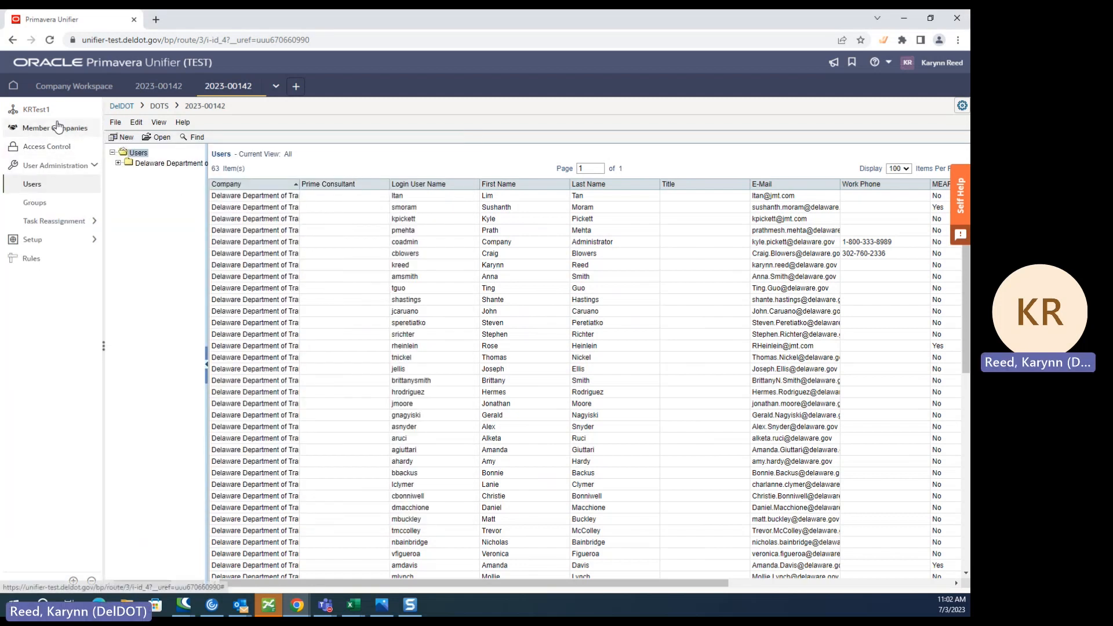
# - Add AECOM to the project's Member Companies
pyautogui.click(60, 132)
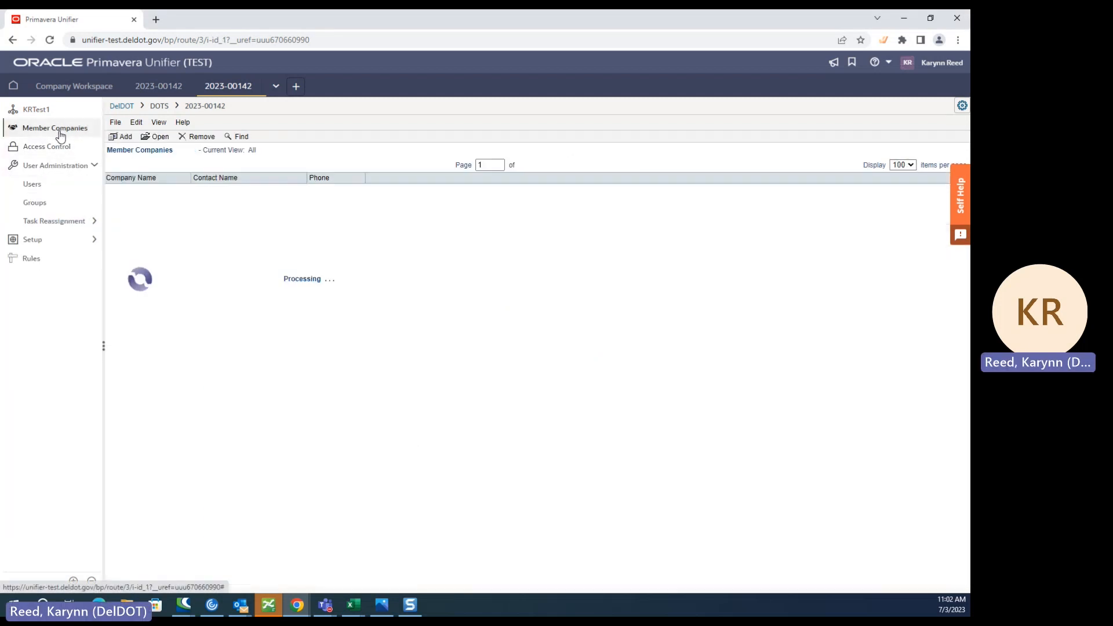
pyautogui.click(125, 138)
pyautogui.doubleClick(31, 273)
pyautogui.click(243, 386)
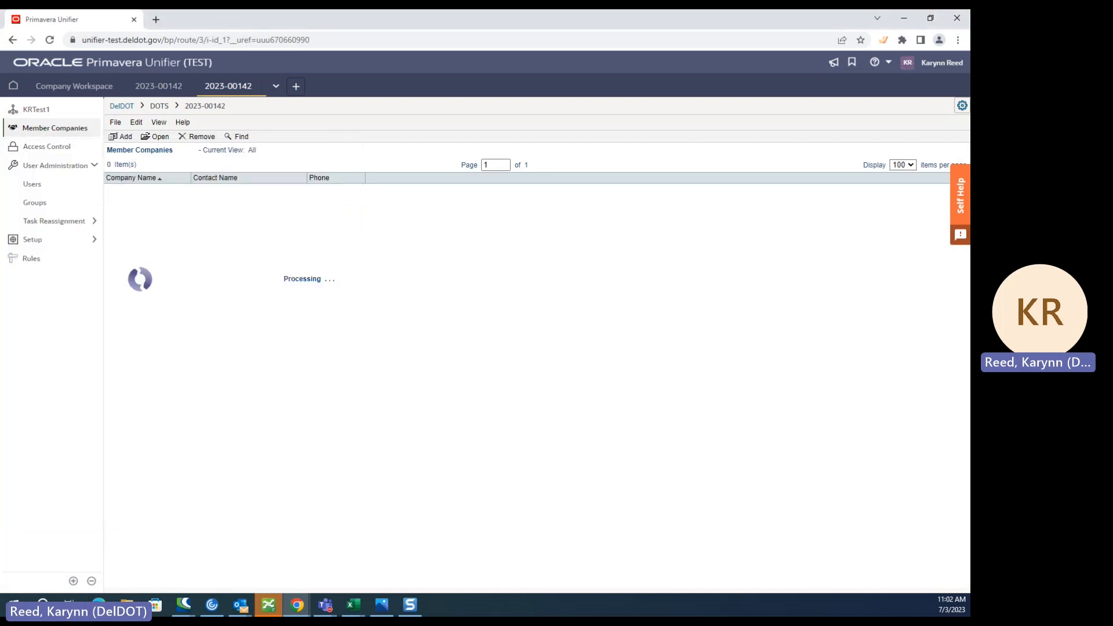
# - Check the company choices for a new project user again, and close the User/Group Picker without adding anyone
pyautogui.click(35, 183)
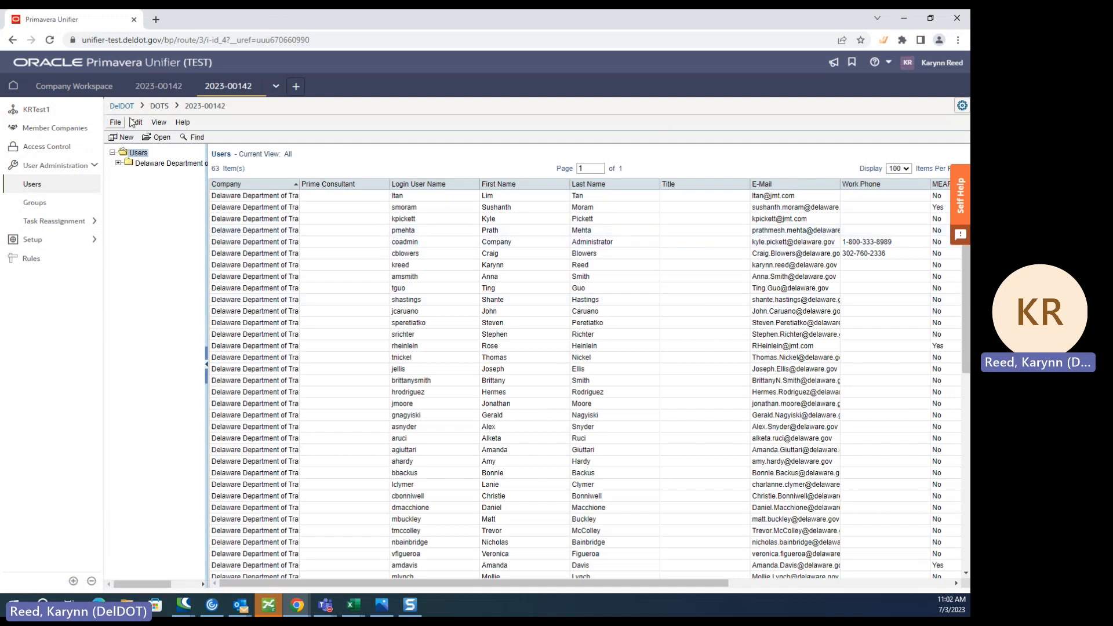
pyautogui.click(121, 137)
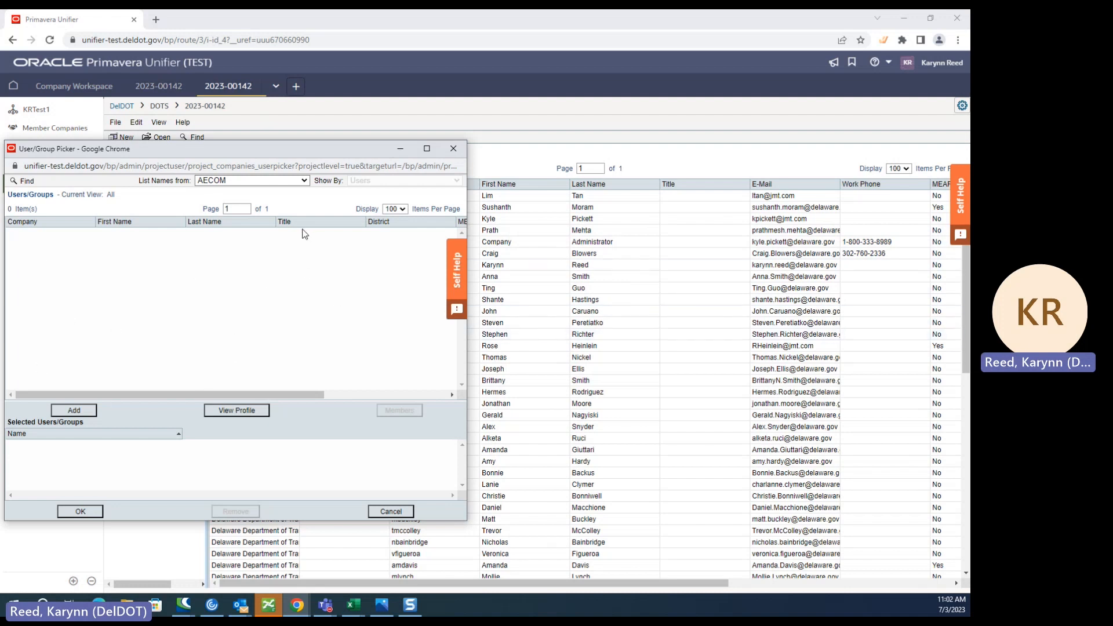
pyautogui.click(454, 149)
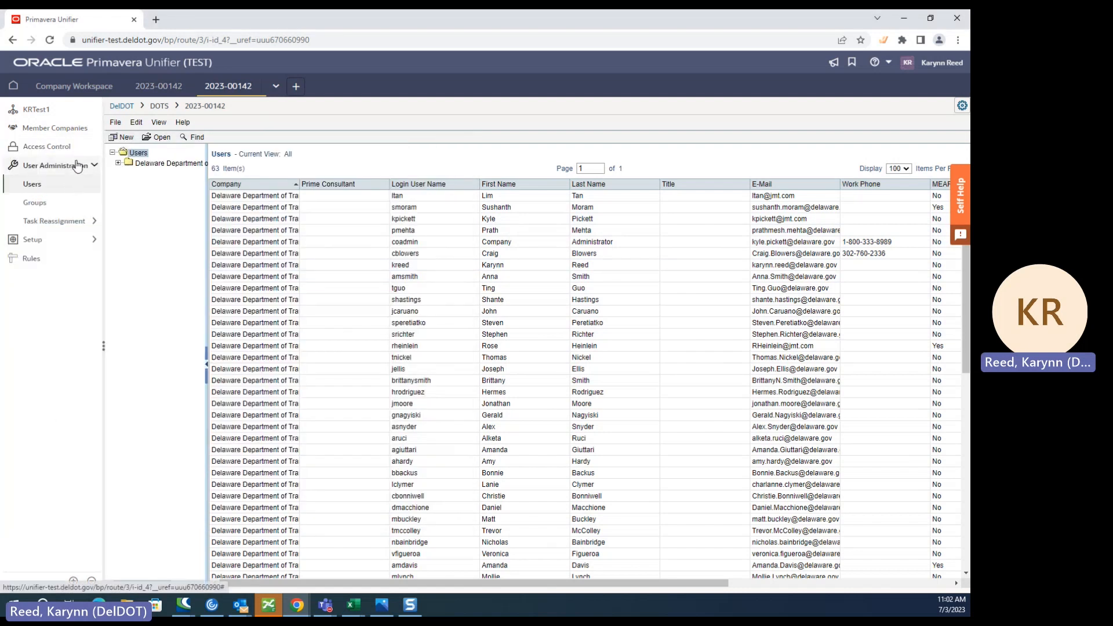
# - Return the project to user mode, view its Support Requests log and collapse the Support group
pyautogui.click(56, 165)
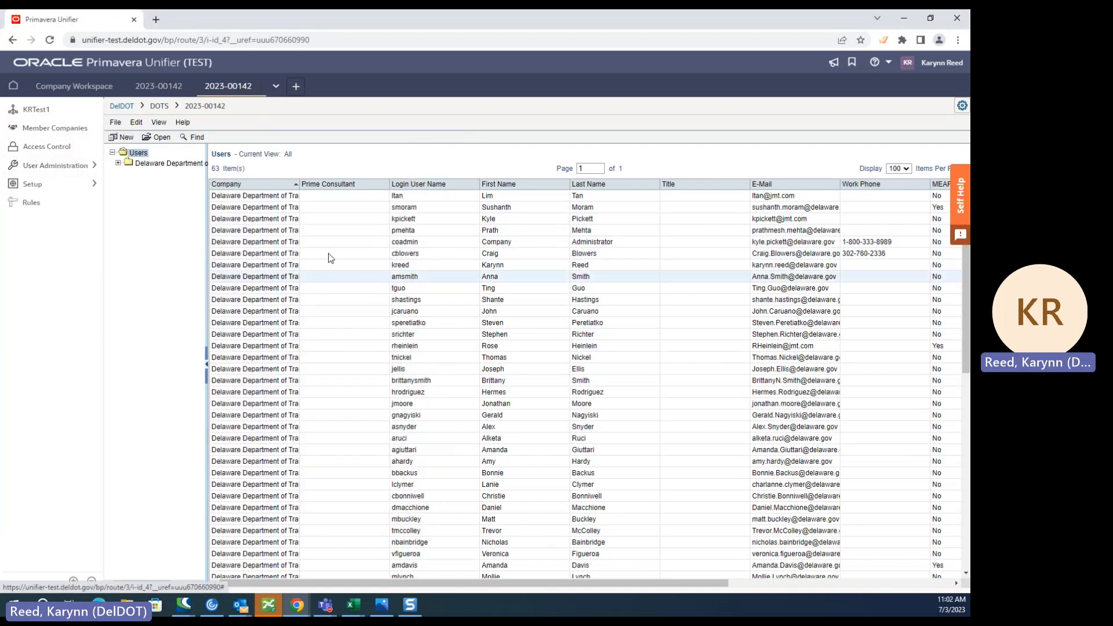
pyautogui.click(961, 107)
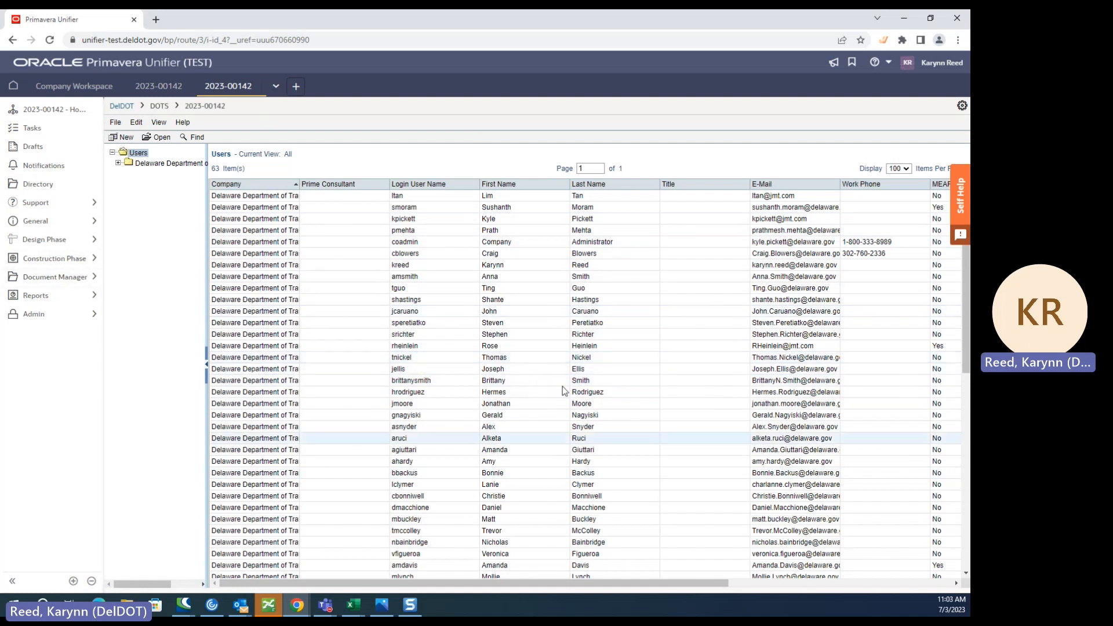
pyautogui.click(60, 204)
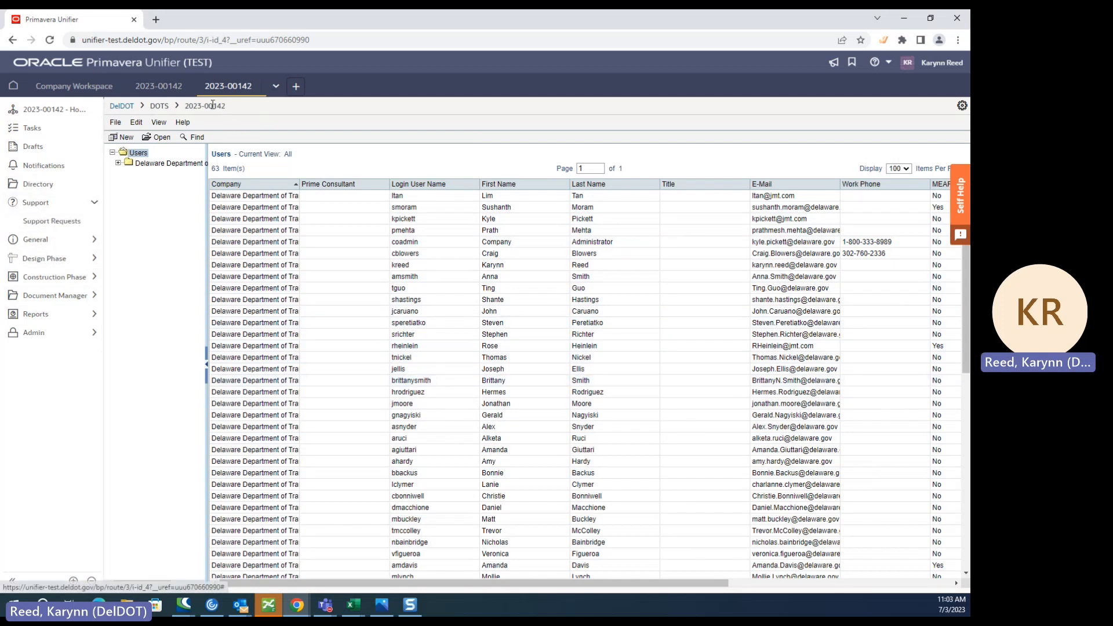
pyautogui.click(67, 221)
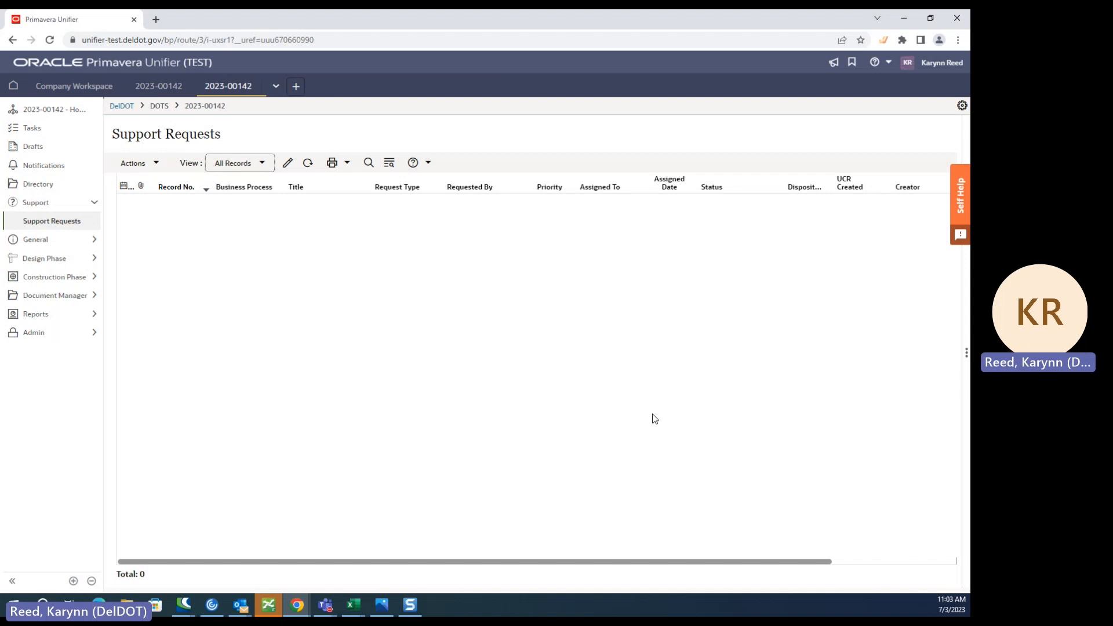
pyautogui.click(91, 203)
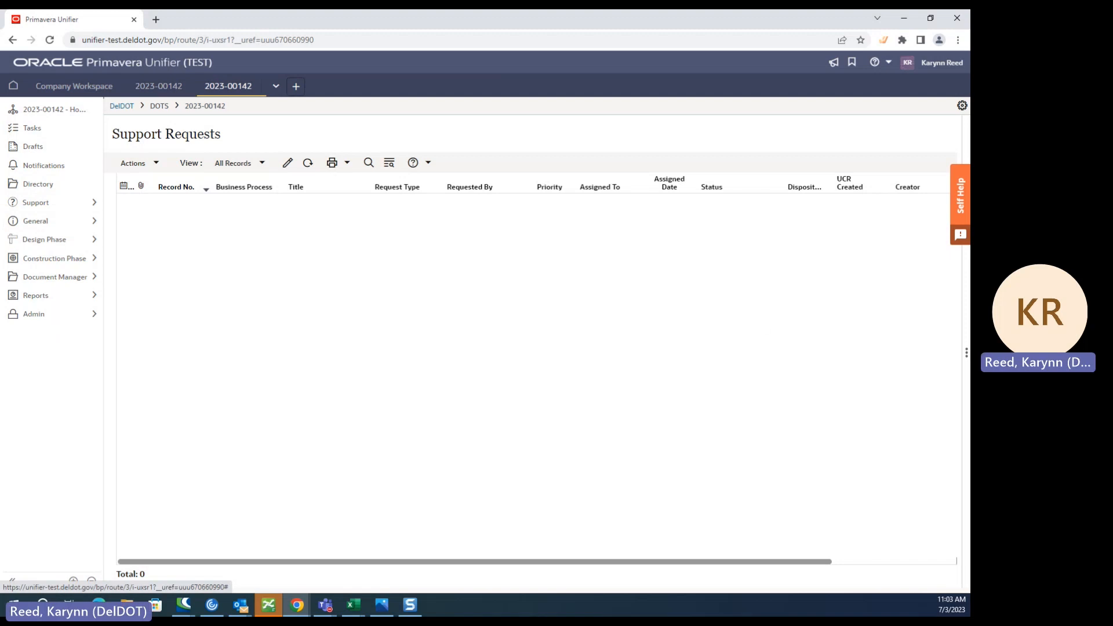